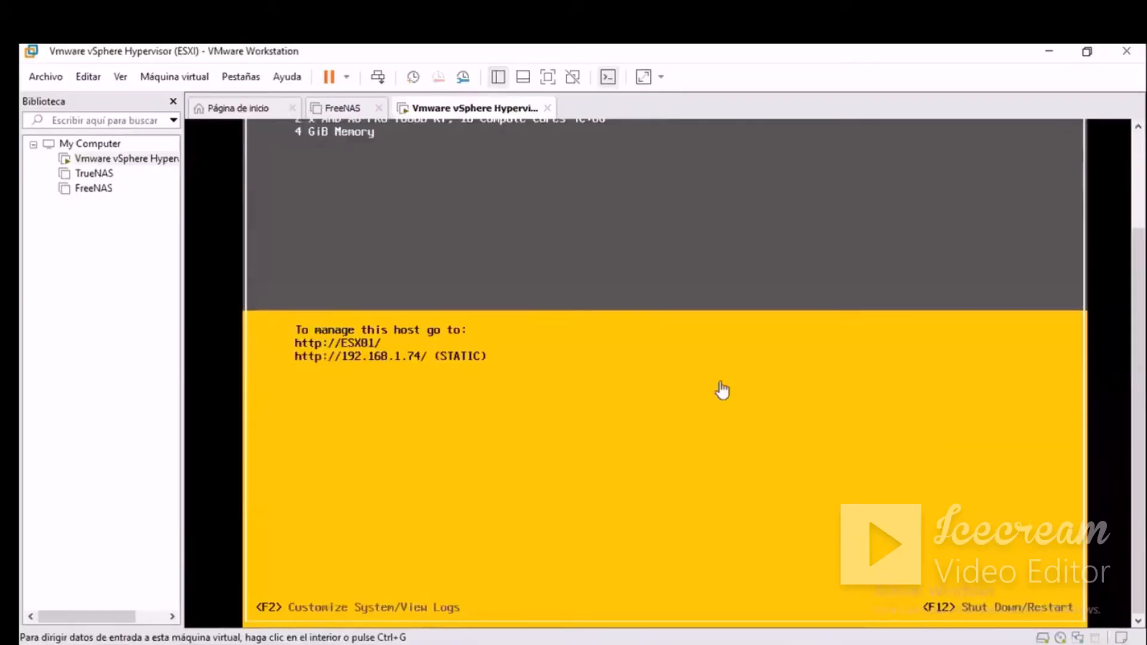
Switch to Chrome and open the ESXi host's web page at 192.168.1.74, proceeding past the privacy warning.
mouse_move(525, 644)
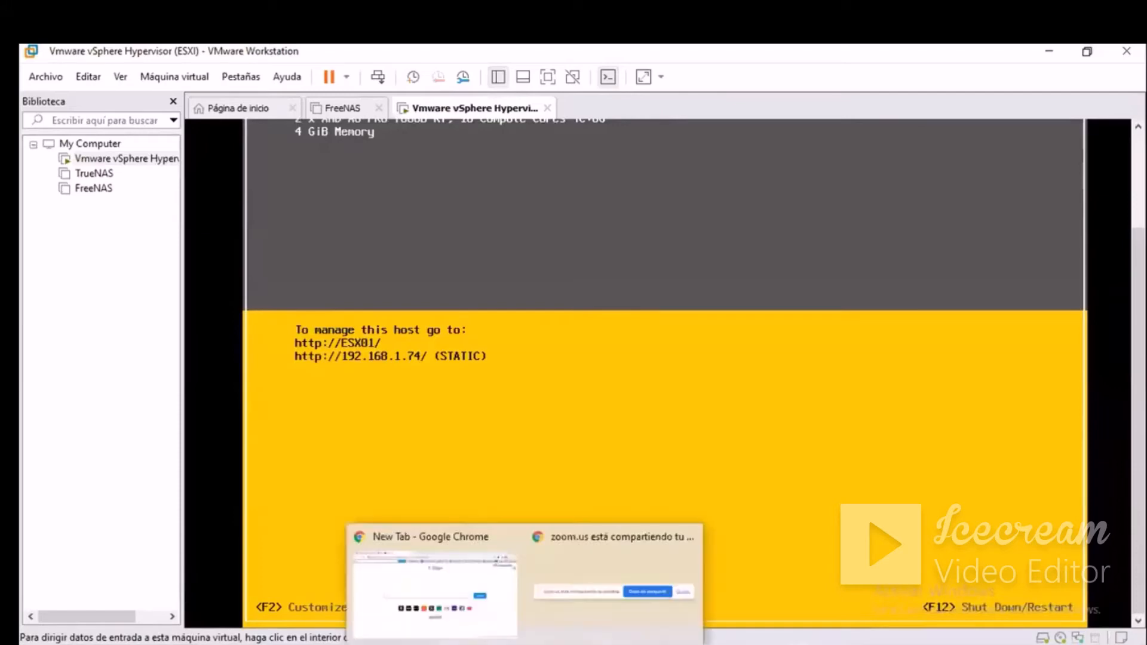
left_click(485, 602)
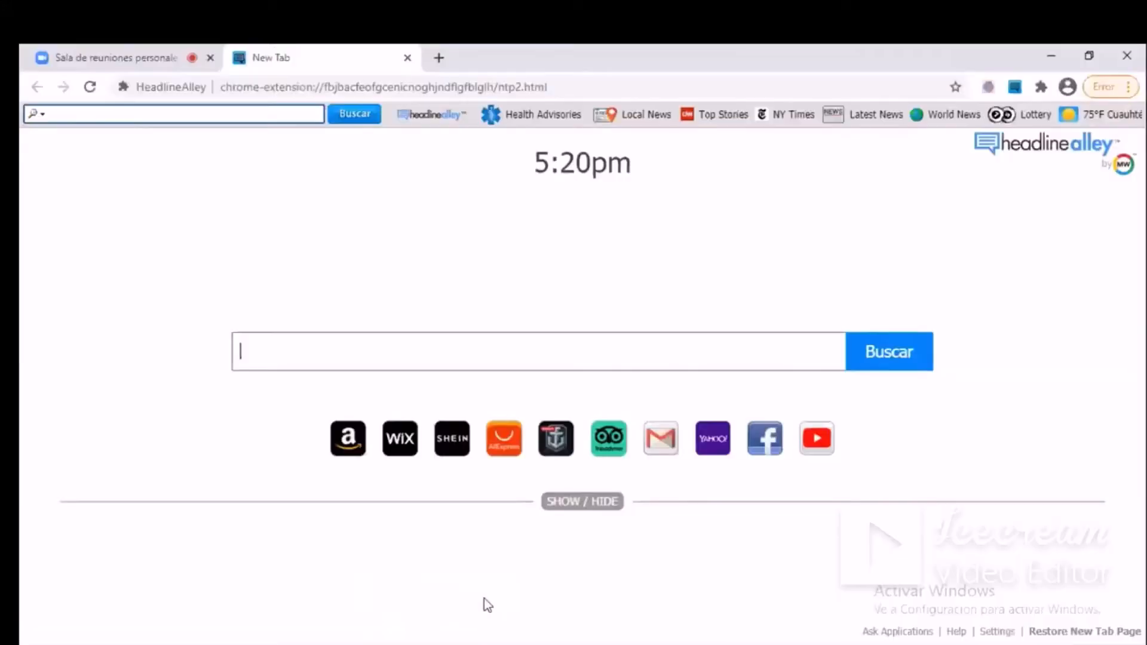
left_click(570, 85)
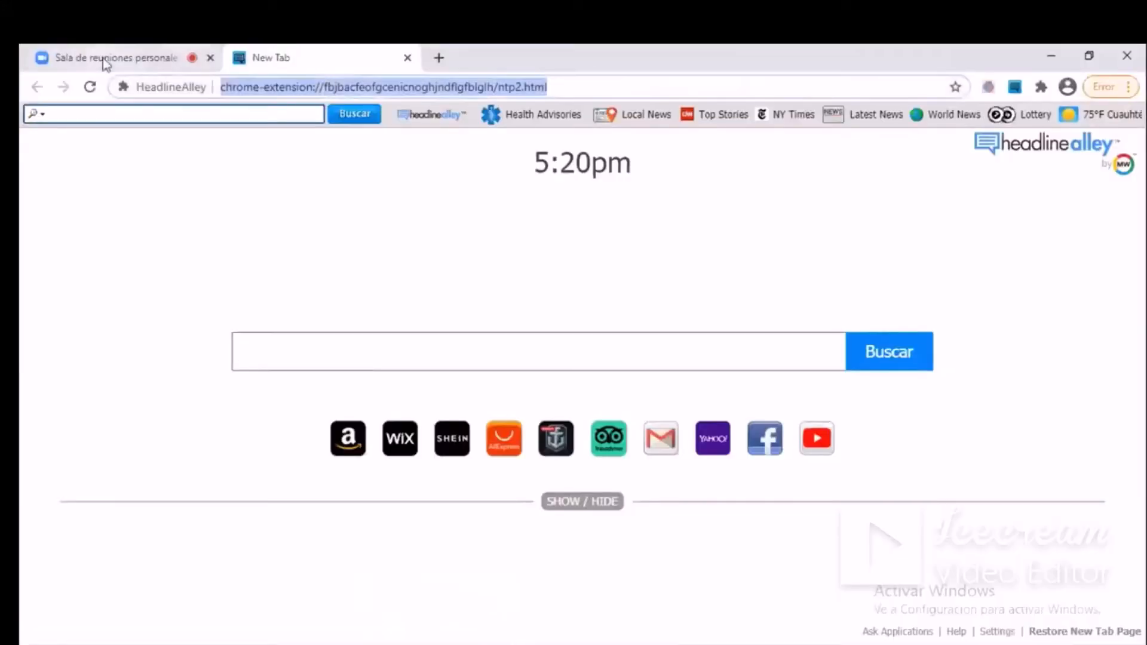
type("192.168.")
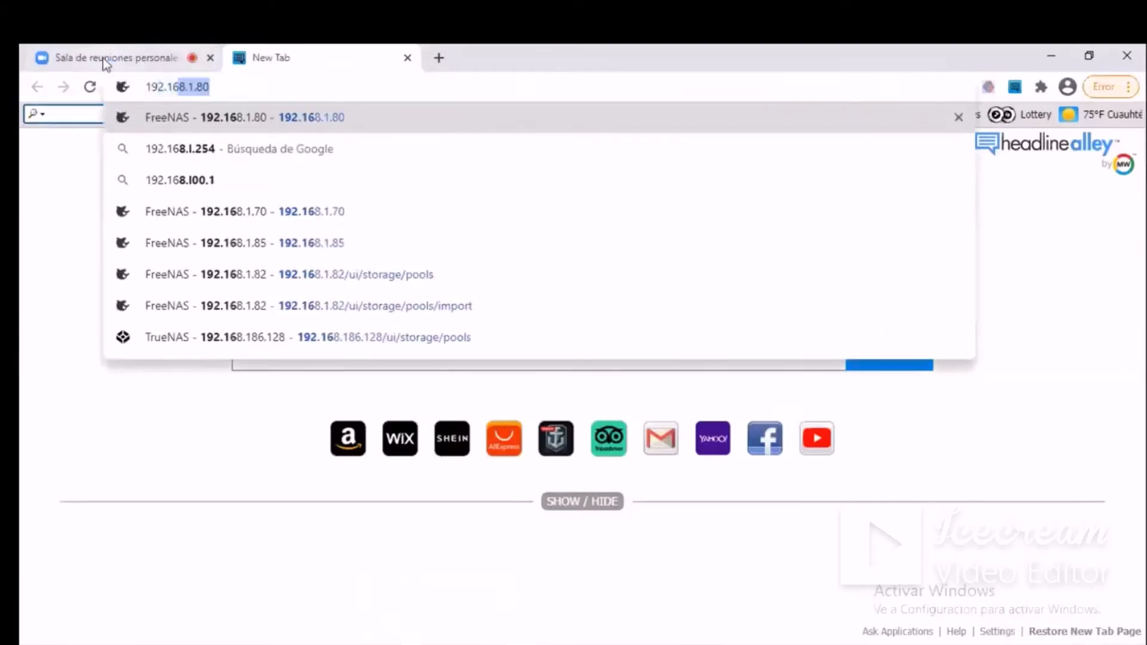
type("1.7")
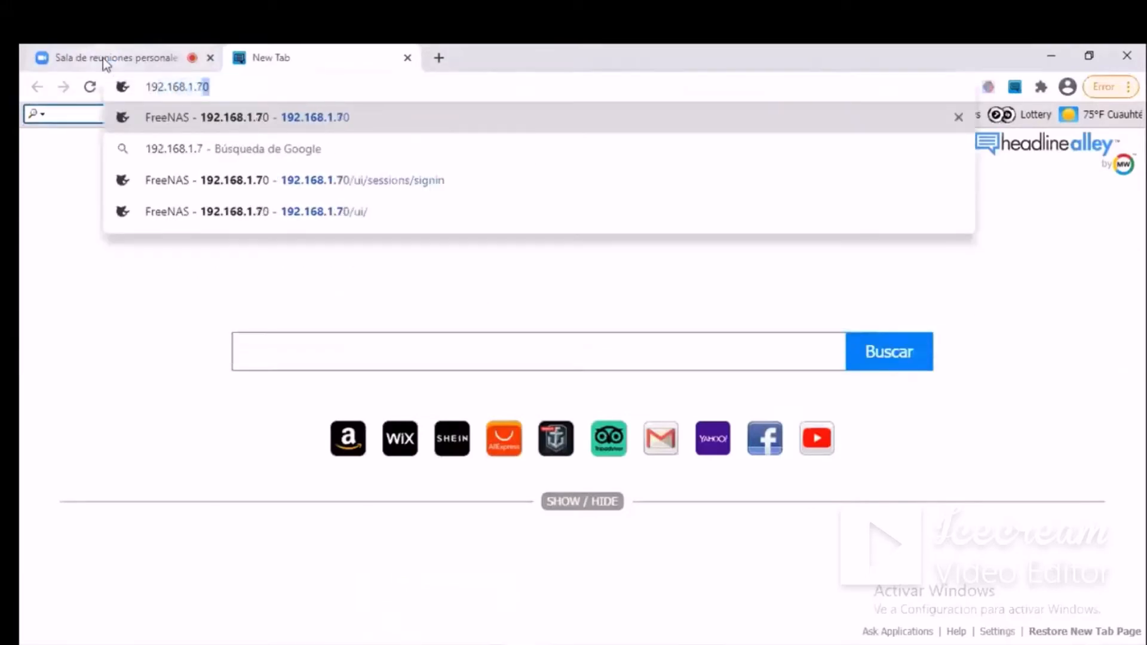
type("4")
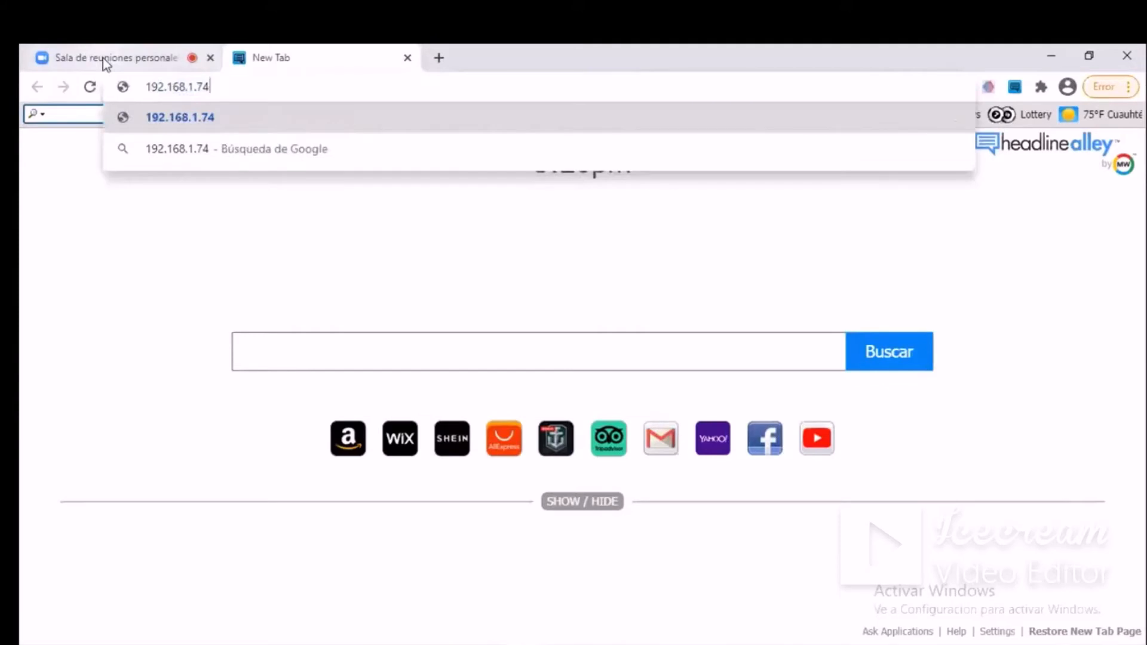
key("Return")
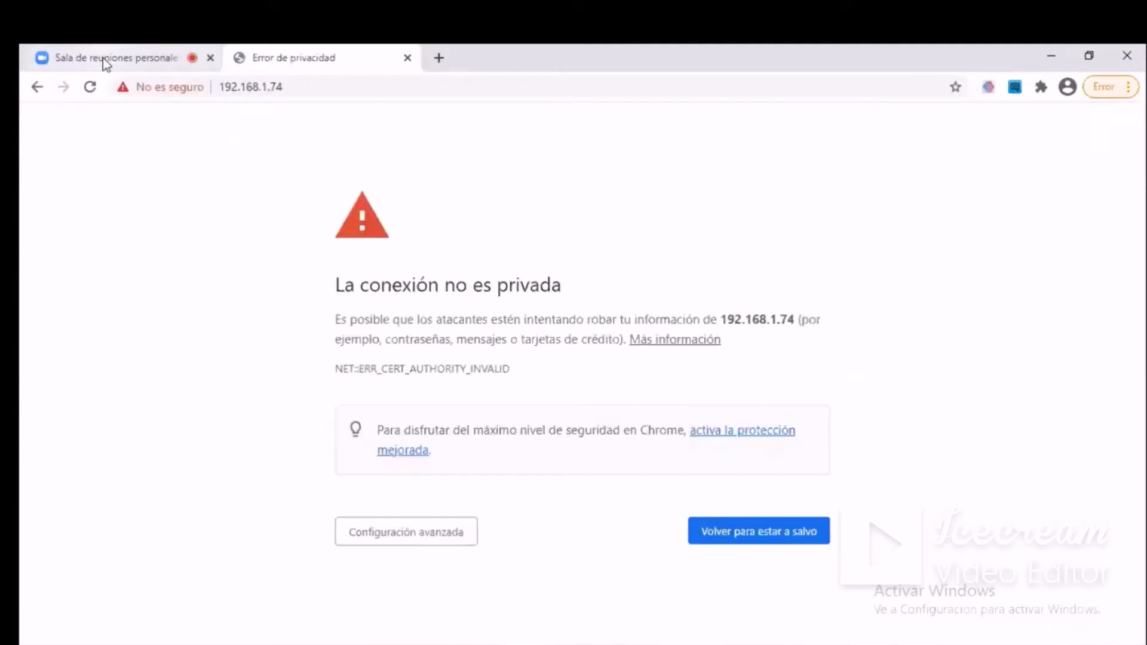
left_click(418, 540)
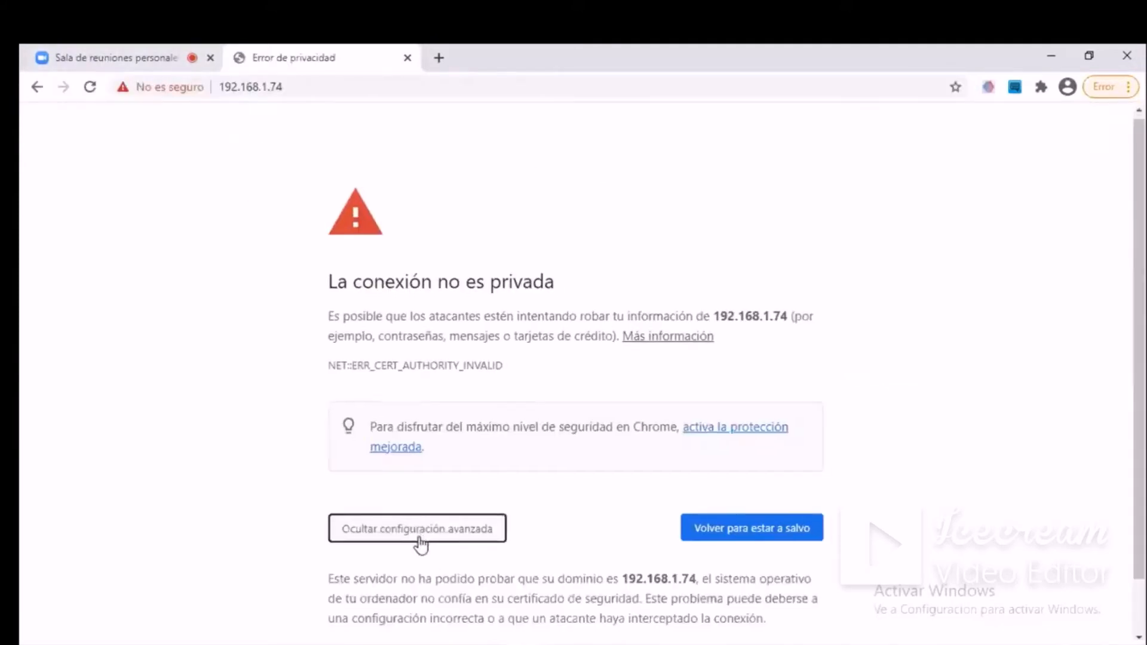
left_click(418, 595)
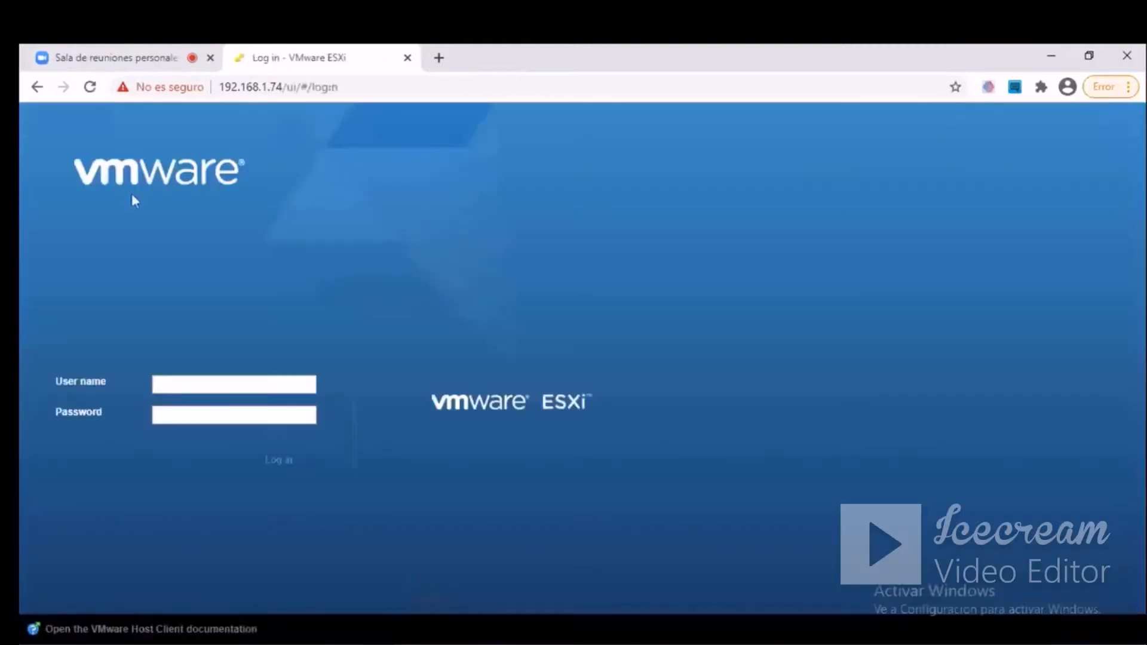
Log in to the ESXi host with the user name root and the account password.
type("root")
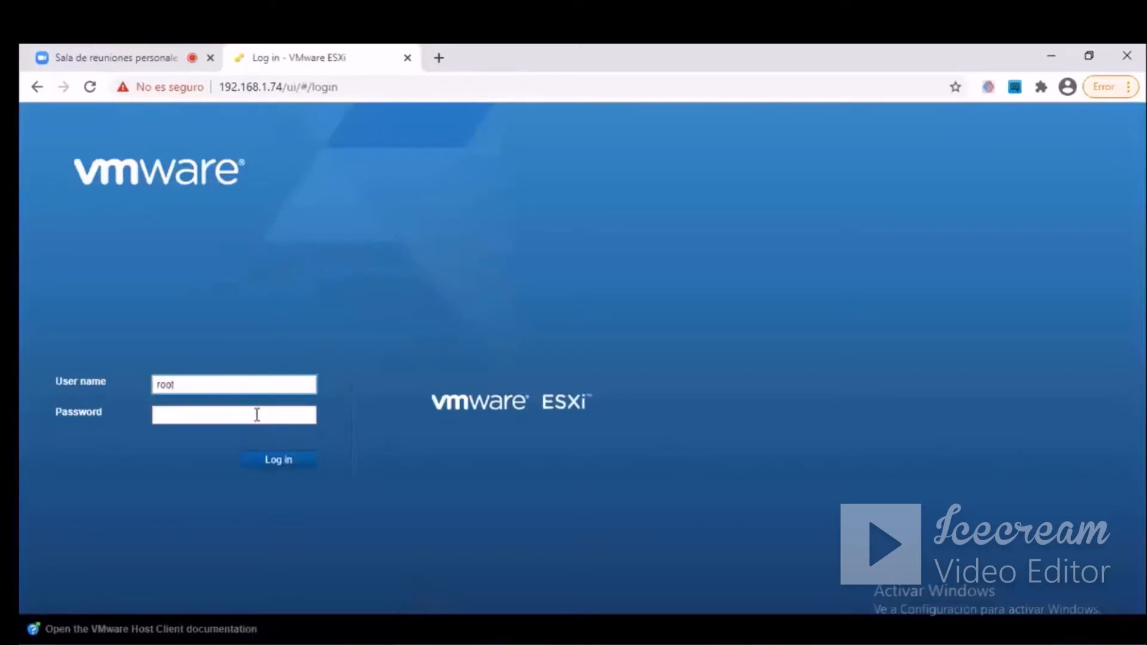
left_click(257, 415)
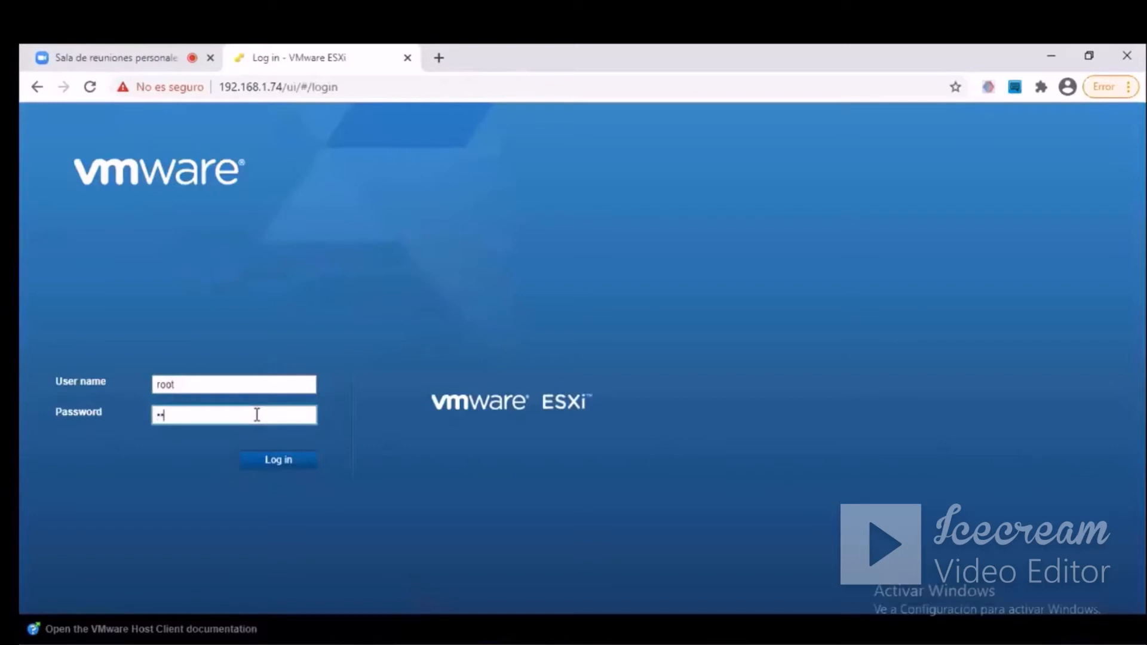
type("••••••••")
left_click(294, 464)
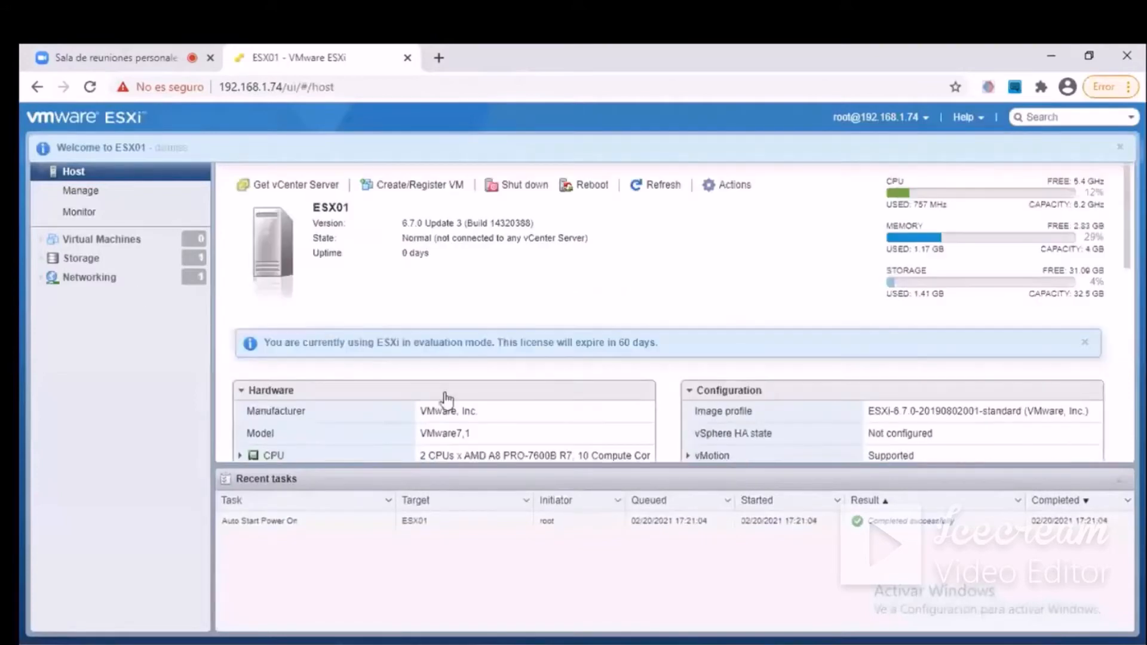
Start a new virtual machine from the host's Virtual Machines list, using the creation type "Create a new virtual machine".
scroll(446, 395, "down", 8)
scroll(444, 394, "up", 5)
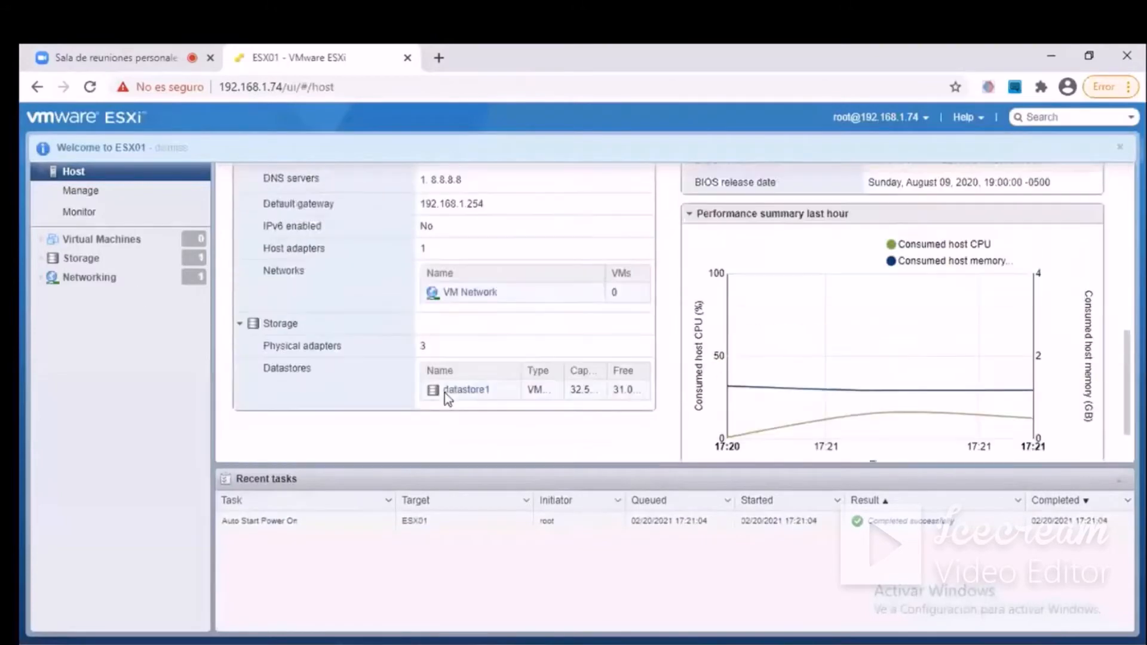
scroll(444, 394, "up", 4)
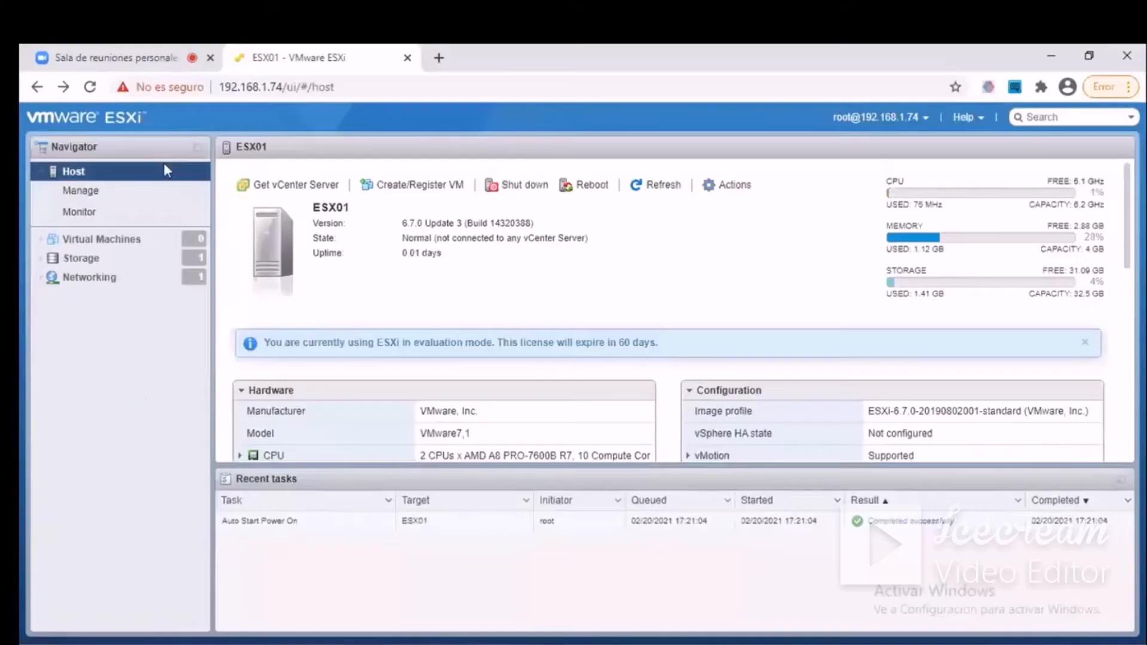
left_click(116, 241)
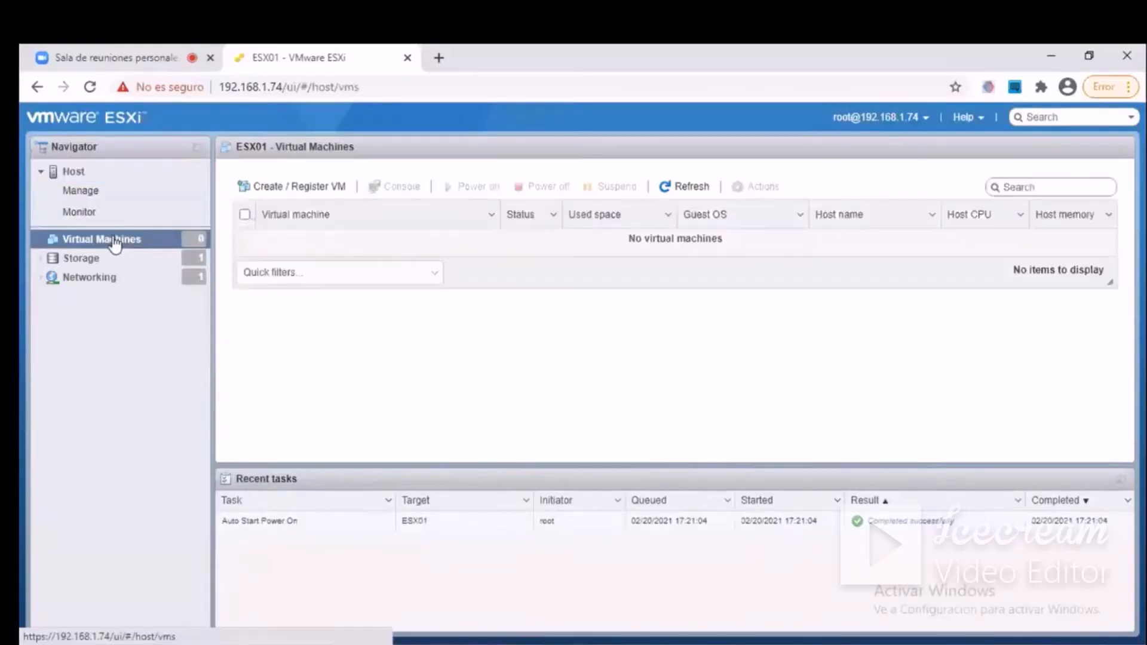
left_click(283, 197)
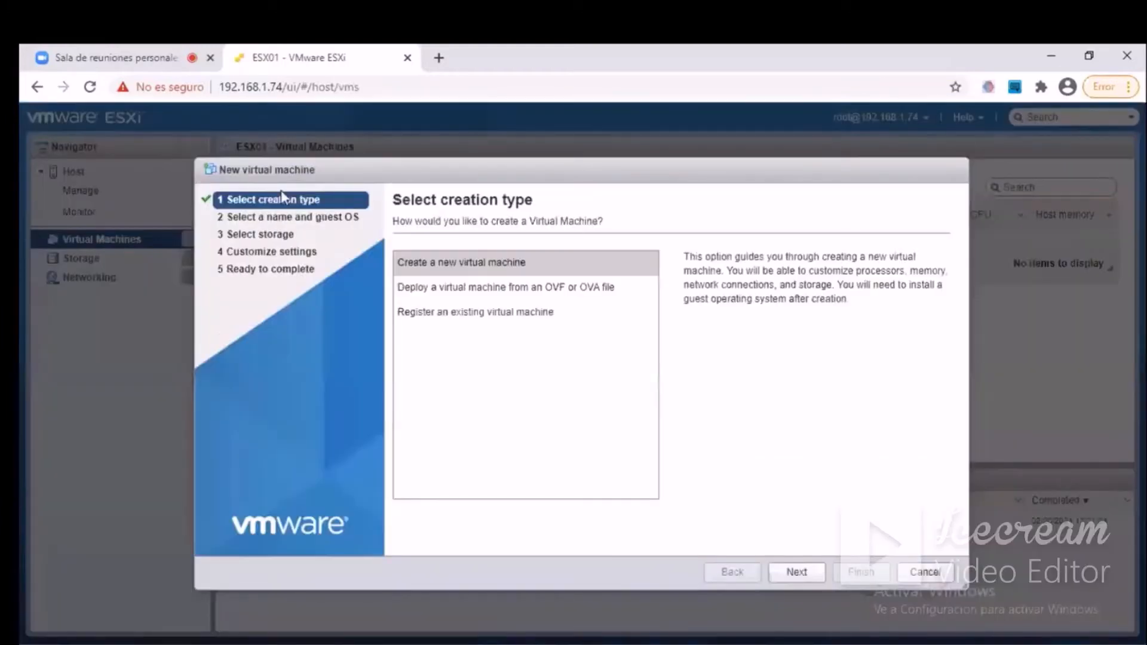
left_click(525, 265)
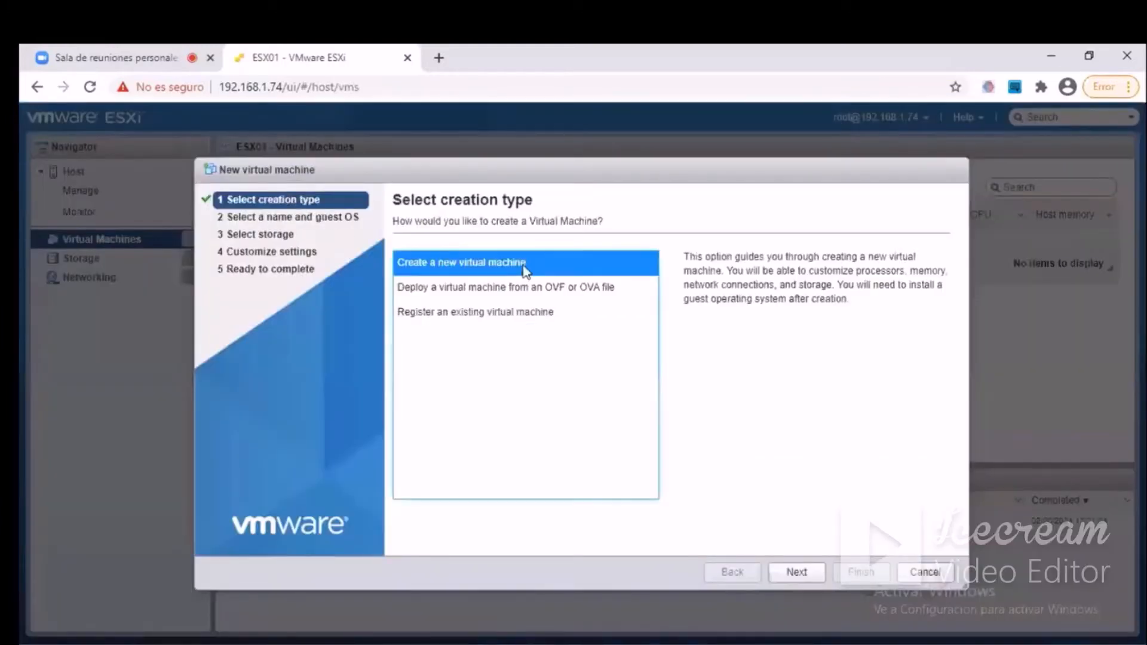
left_click(796, 574)
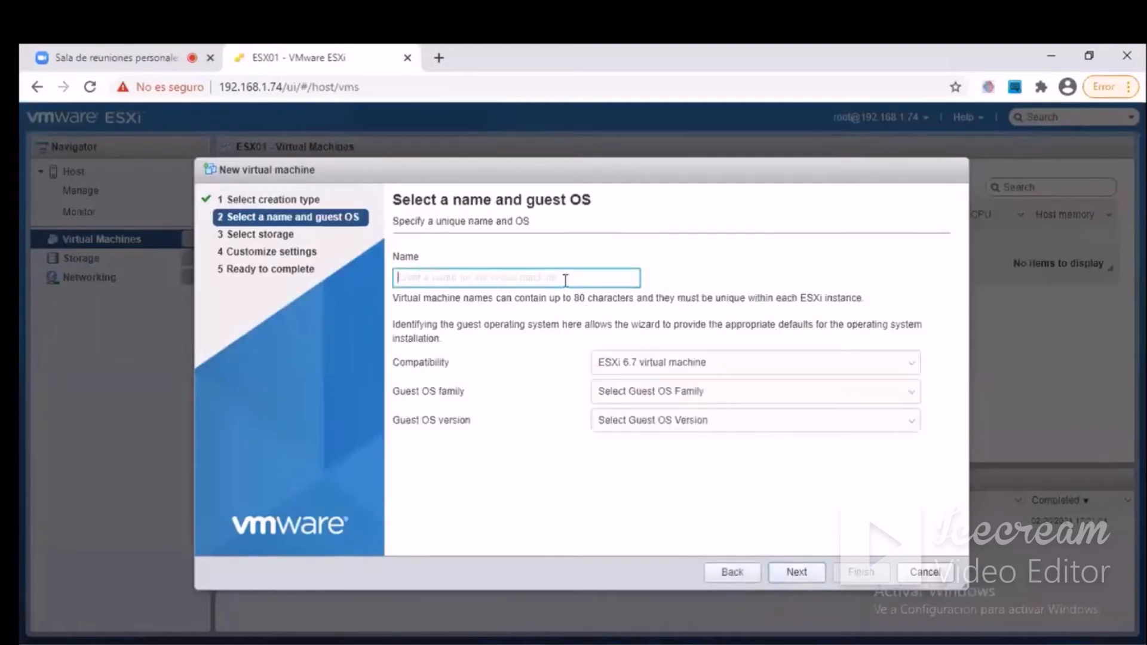
Name the virtual machine Ubuntu and set its compatibility to ESXi 6.5 virtual machine.
type("Ubuntu")
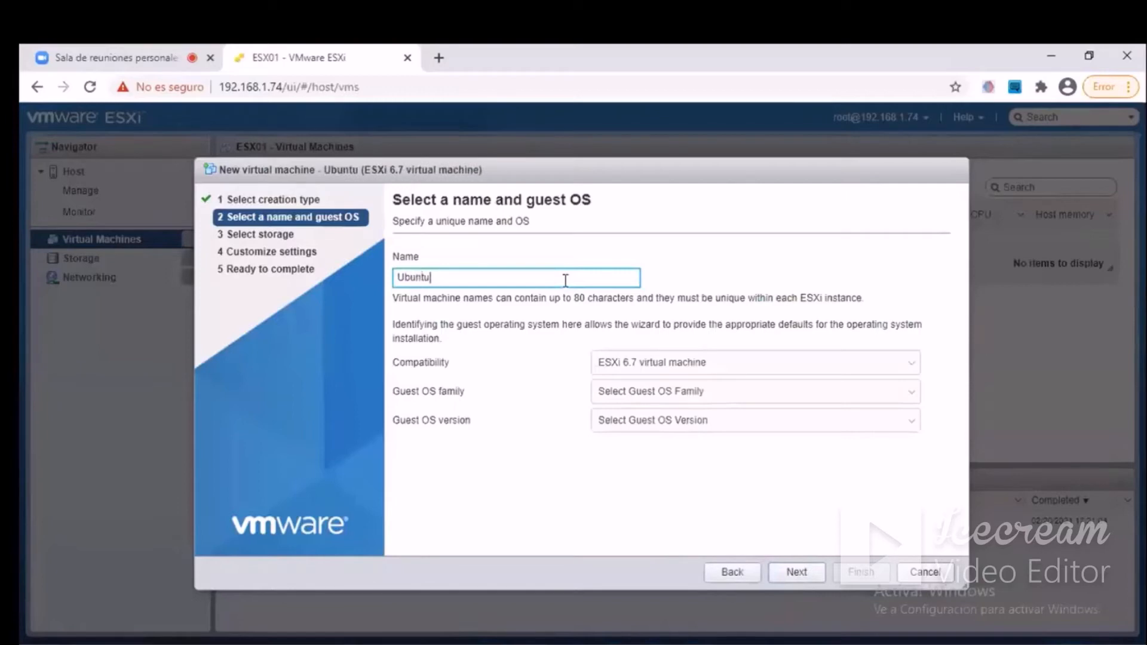
left_click(656, 371)
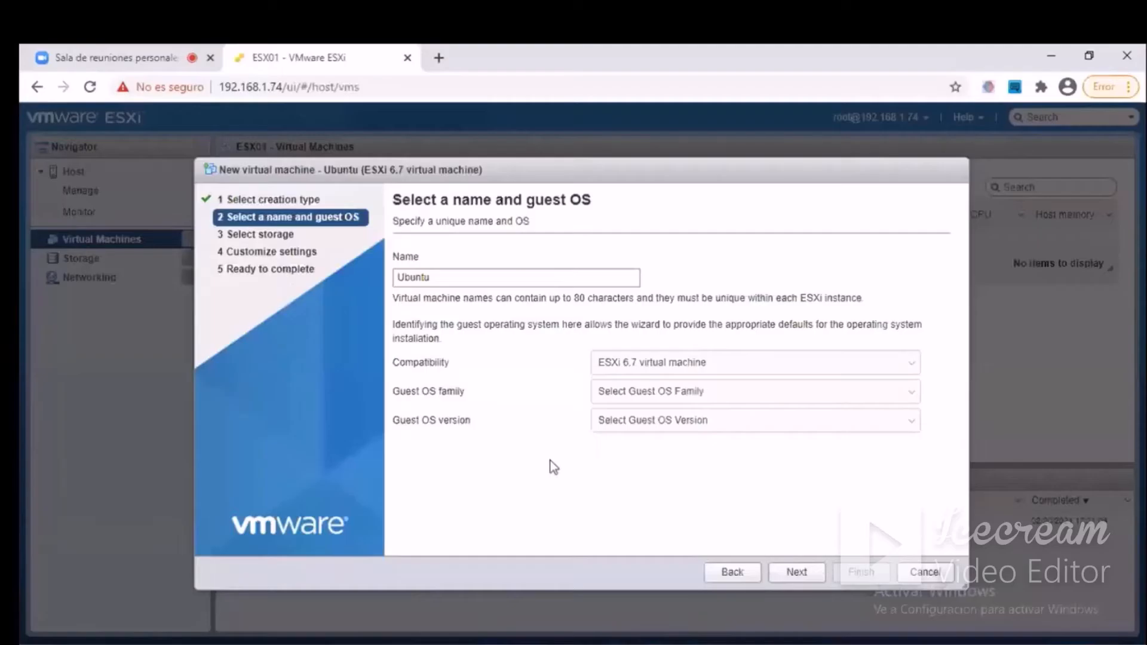
left_click(702, 362)
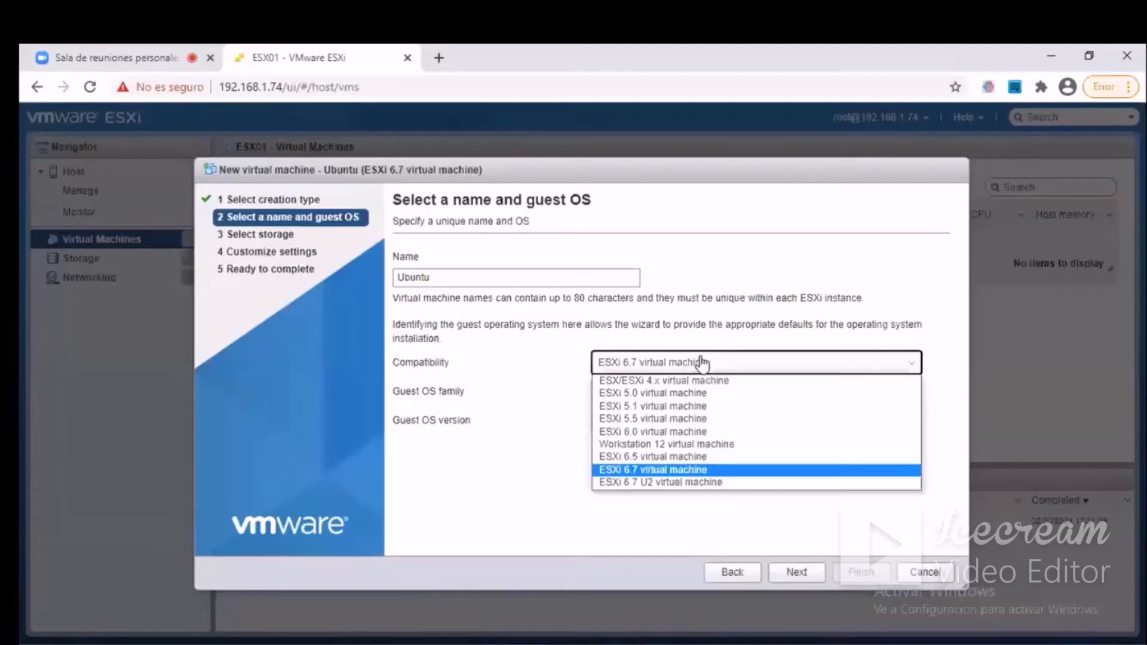
left_click(682, 458)
Set the guest OS family to Linux and the version to Ubuntu Linux (64-bit), and continue to storage selection.
left_click(659, 396)
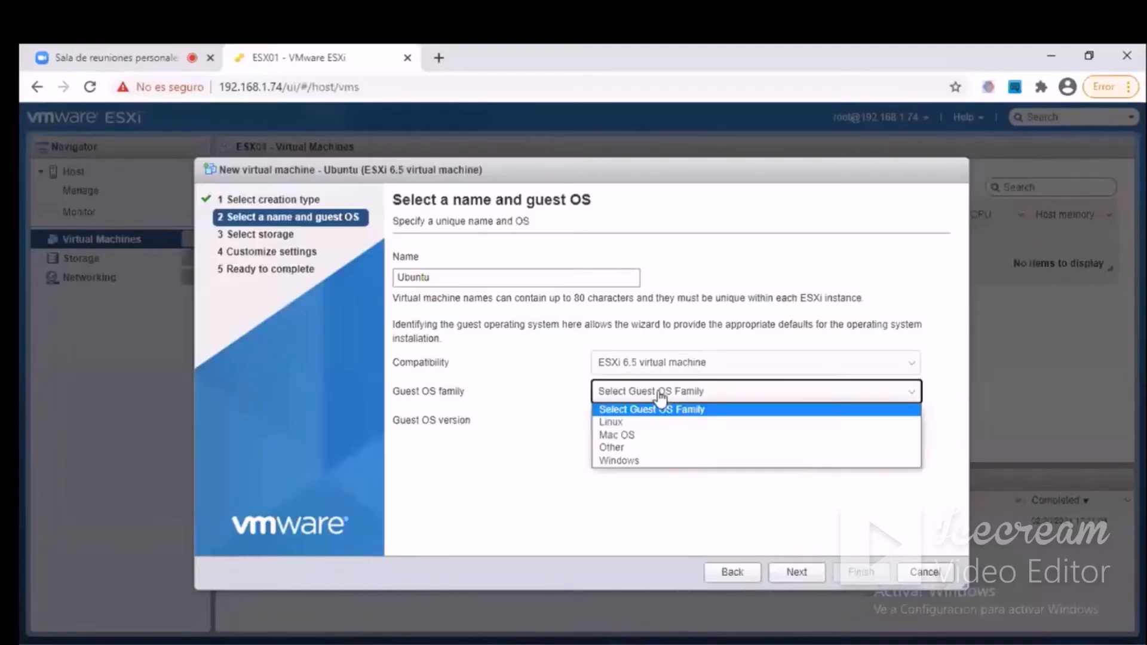
left_click(648, 426)
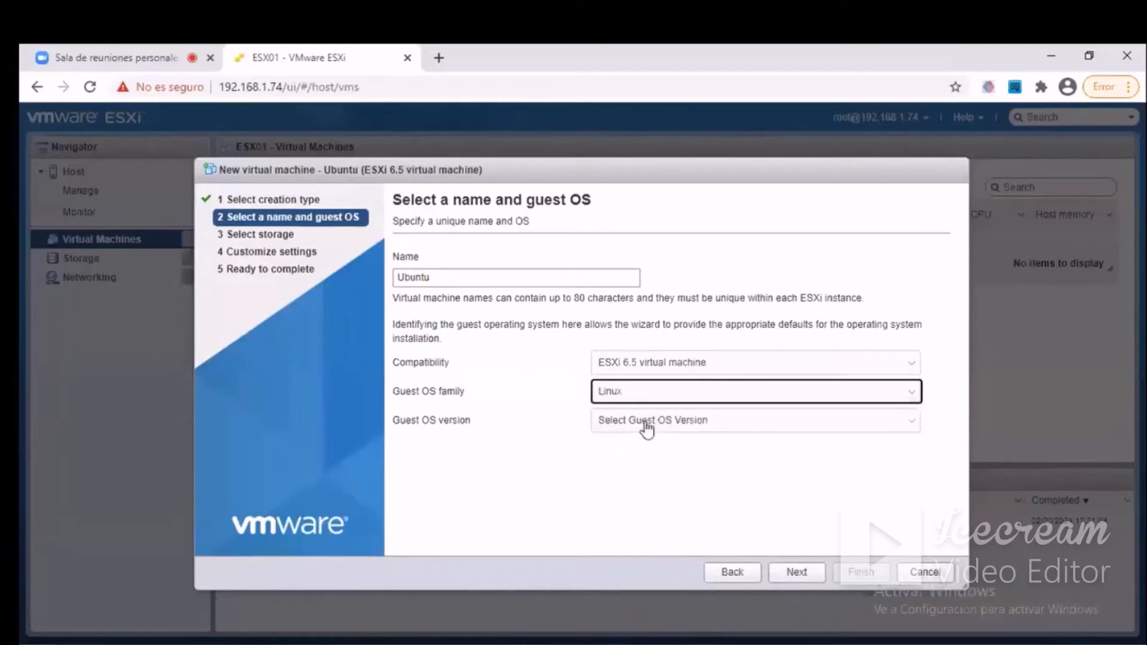
left_click(647, 424)
scroll(757, 332, "down", 5)
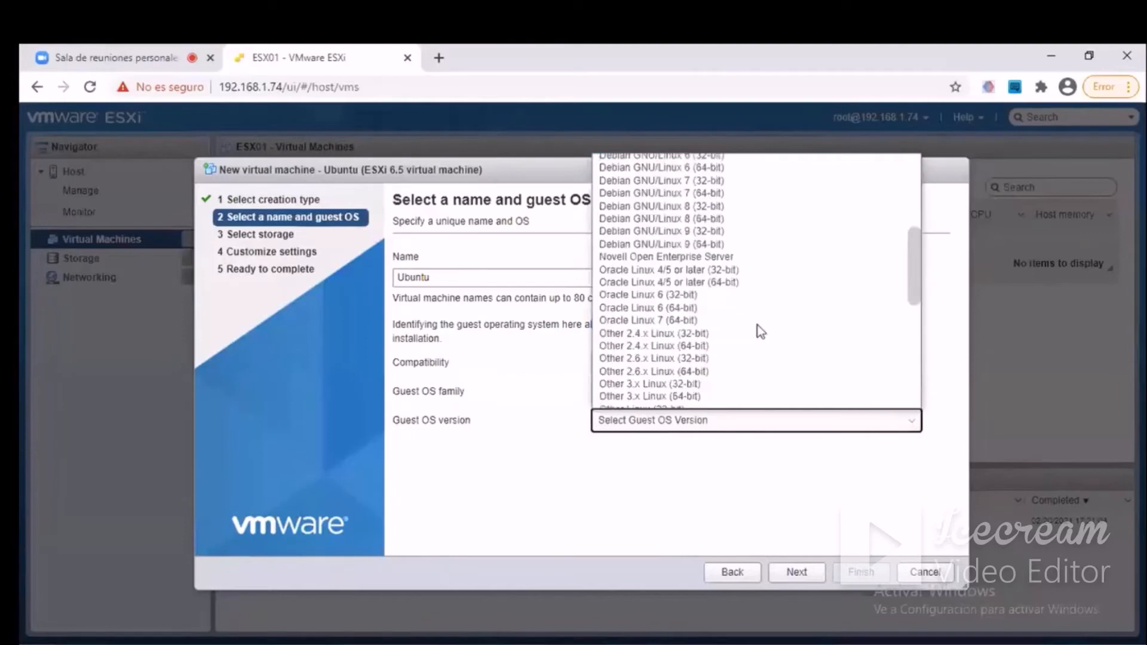
scroll(758, 331, "down", 5)
left_click(675, 390)
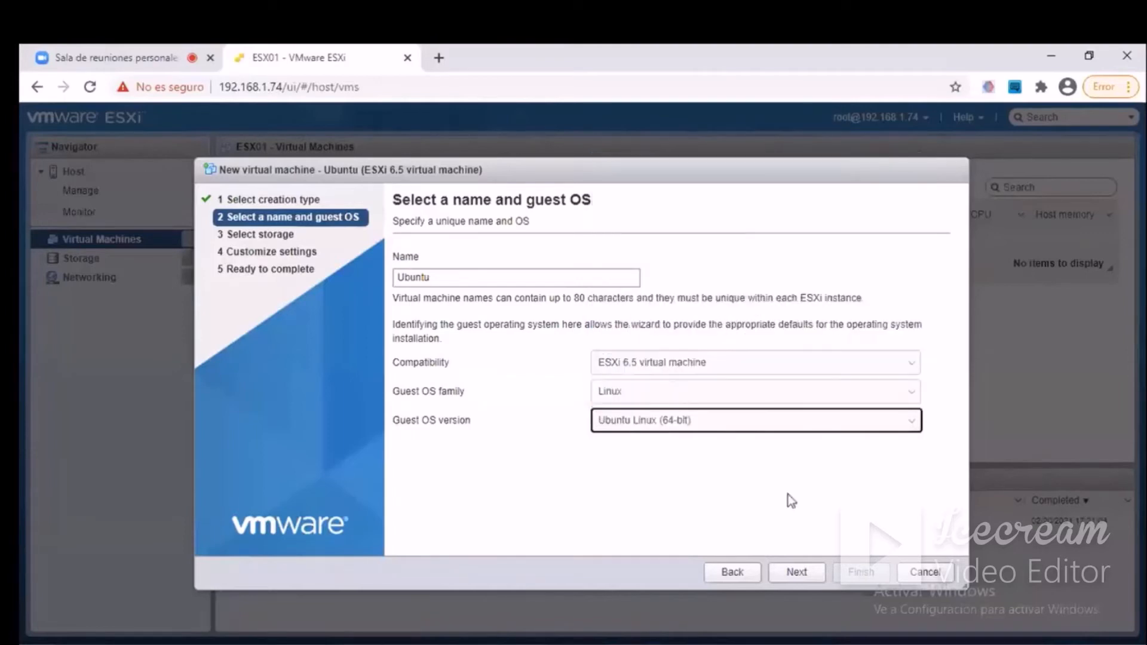
left_click(797, 573)
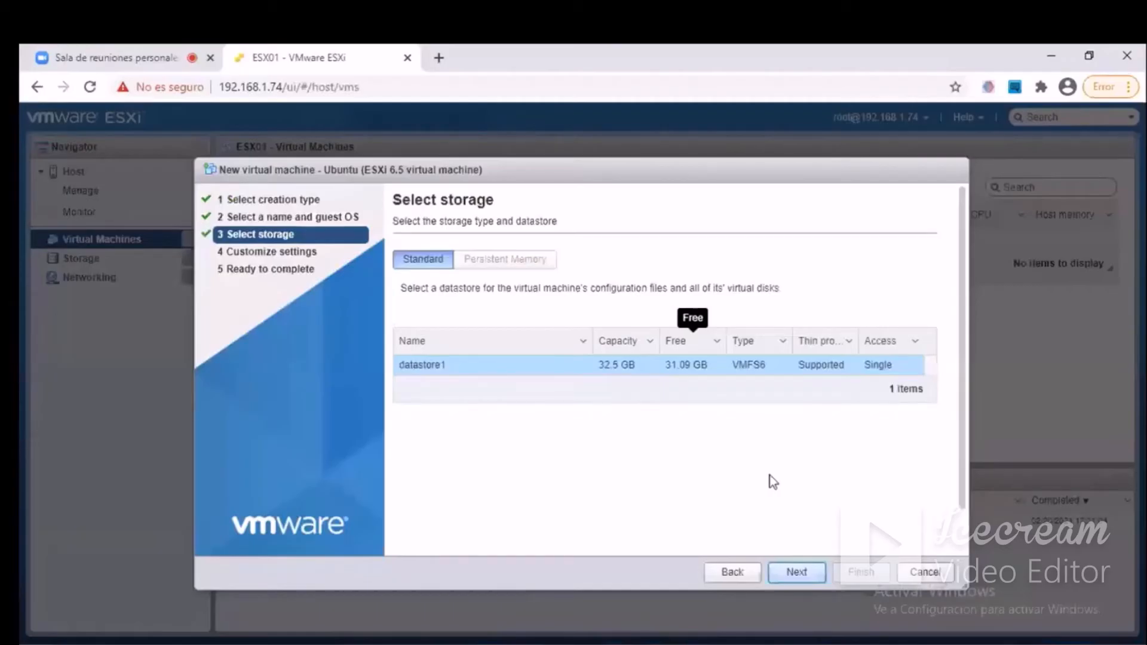
Accept datastore1 as the storage and set the virtual machine's CPU count to 2.
left_click(788, 573)
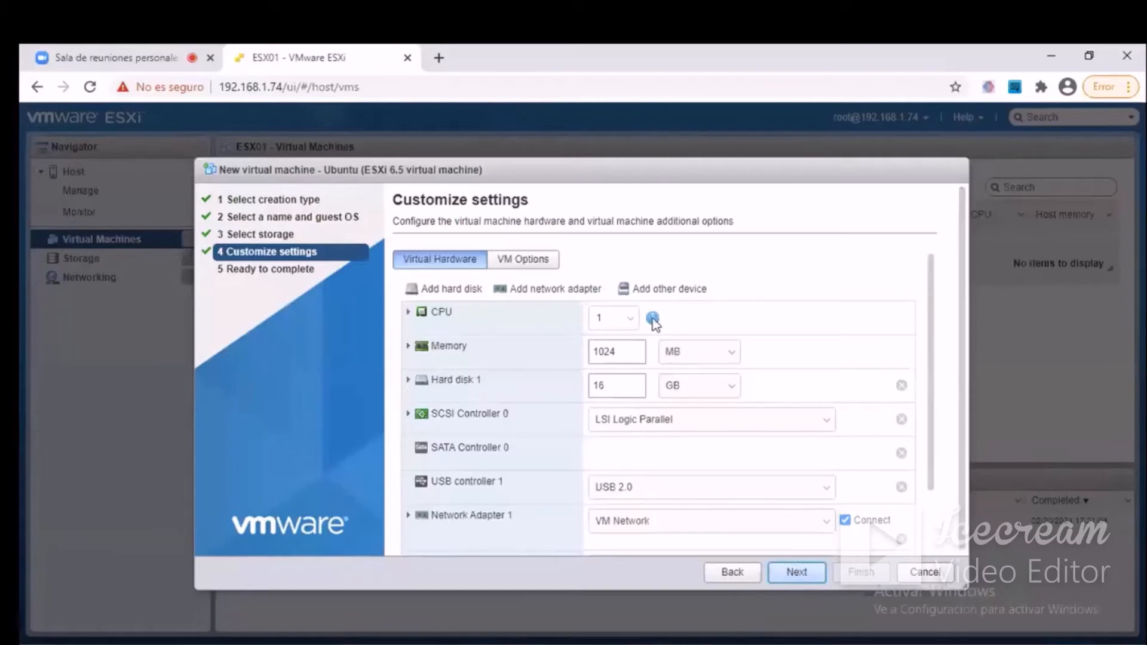
left_click(408, 312)
left_click(624, 320)
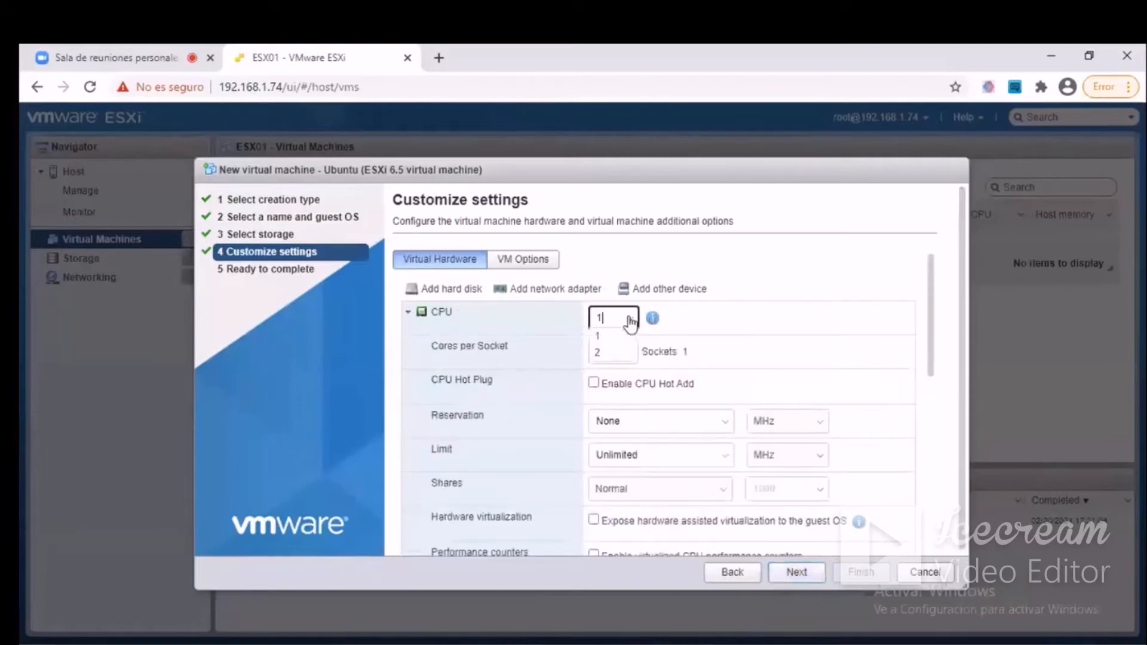
left_click(604, 352)
Review the detailed CPU options and the rest of the virtual hardware list, and collapse the CPU section.
scroll(736, 386, "down", 3)
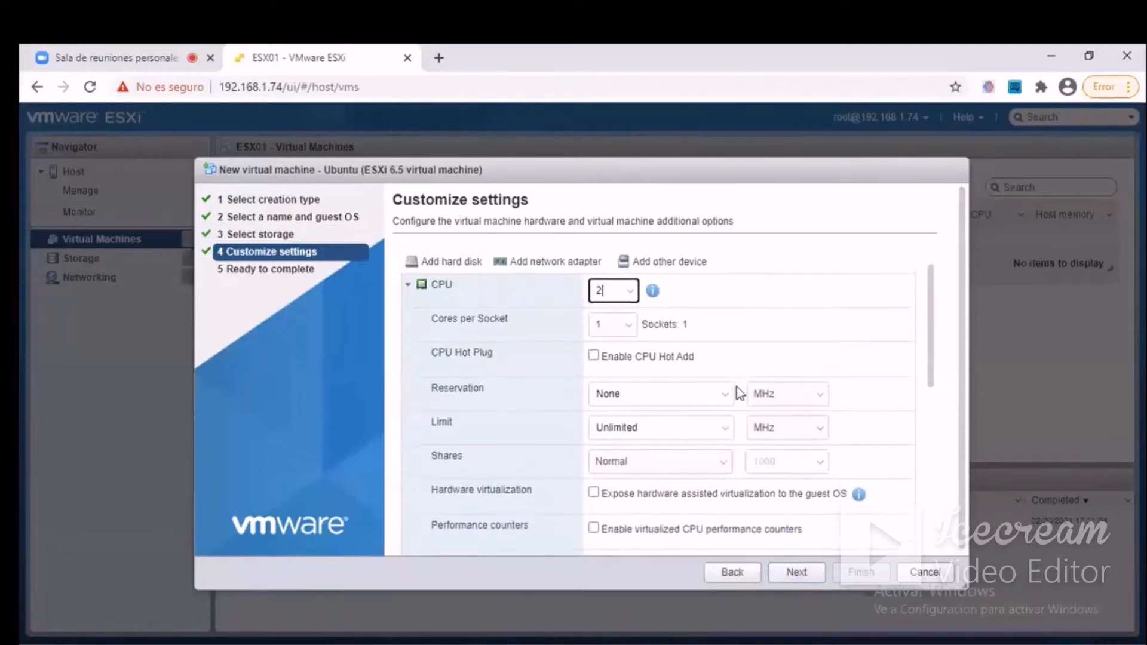
scroll(736, 385, "up", 2)
scroll(736, 385, "up", 1)
scroll(736, 386, "down", 5)
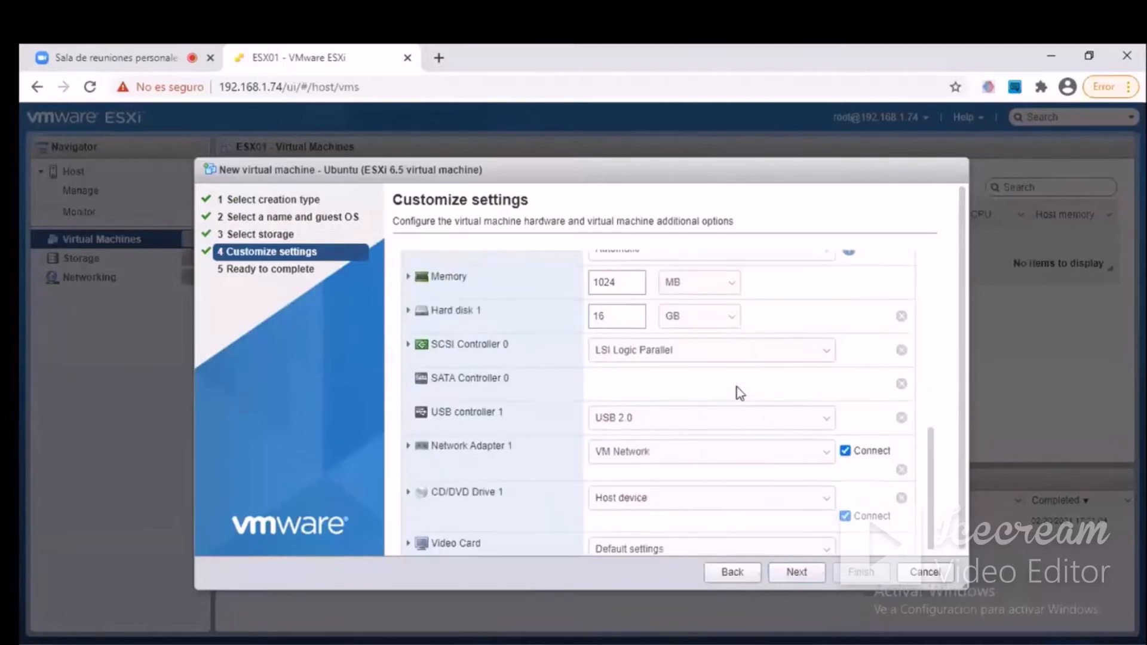
scroll(737, 386, "up", 5)
left_click(407, 313)
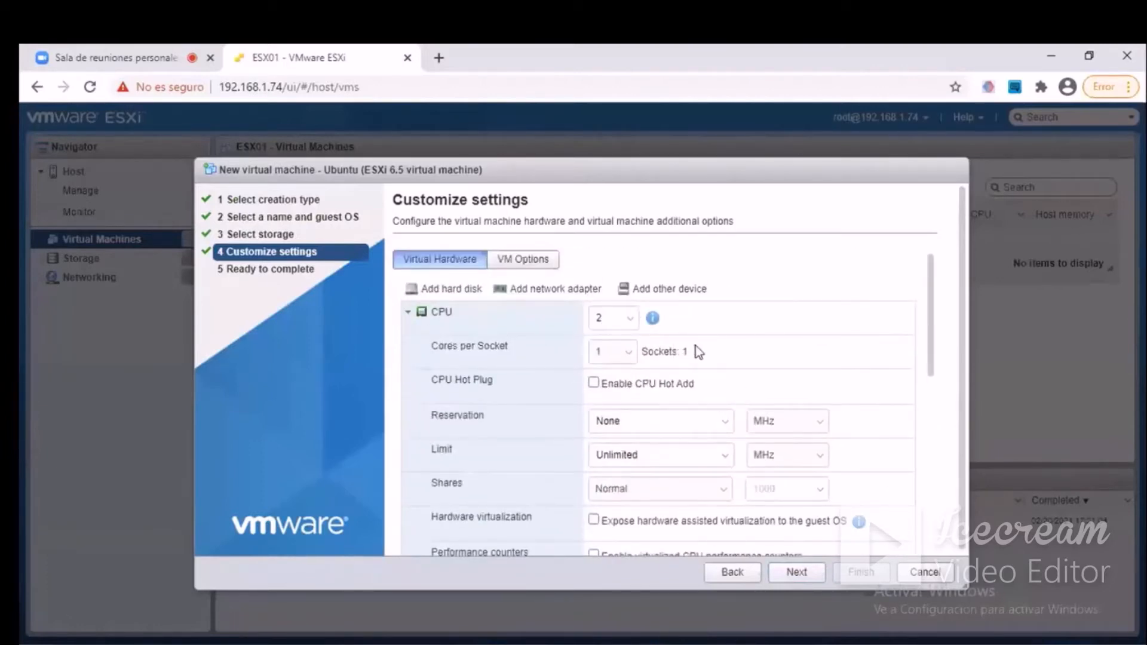
scroll(695, 345, "down", 2)
scroll(696, 345, "up", 2)
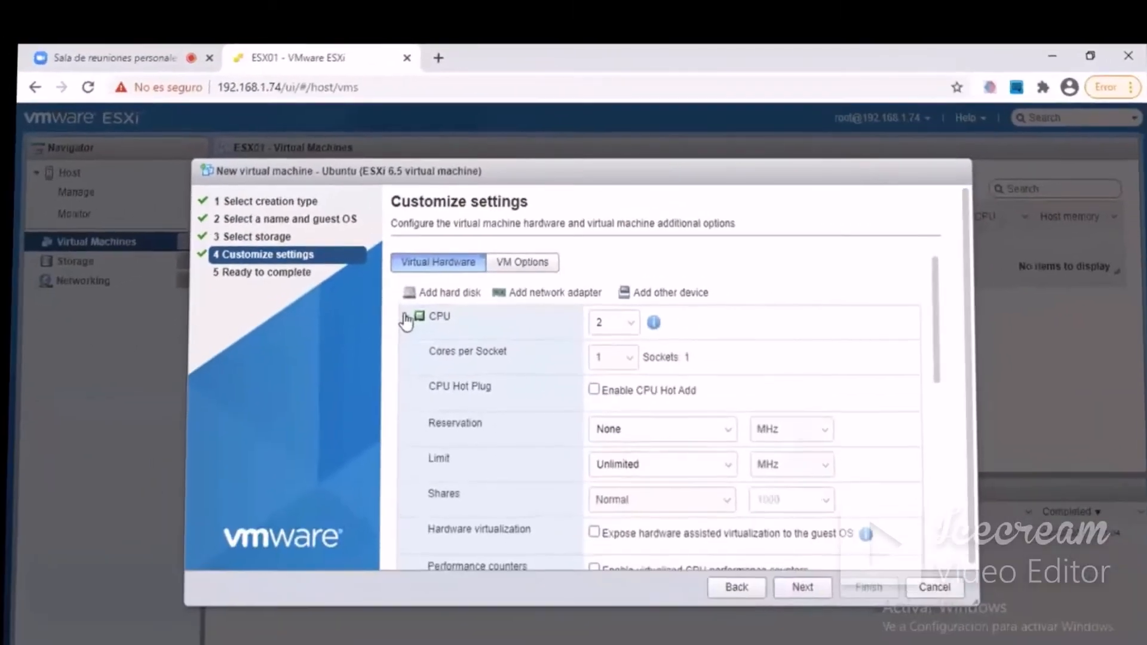
left_click(406, 316)
Set the virtual machine's RAM to 4024 MB in the memory settings and collapse the memory section.
left_click(624, 356)
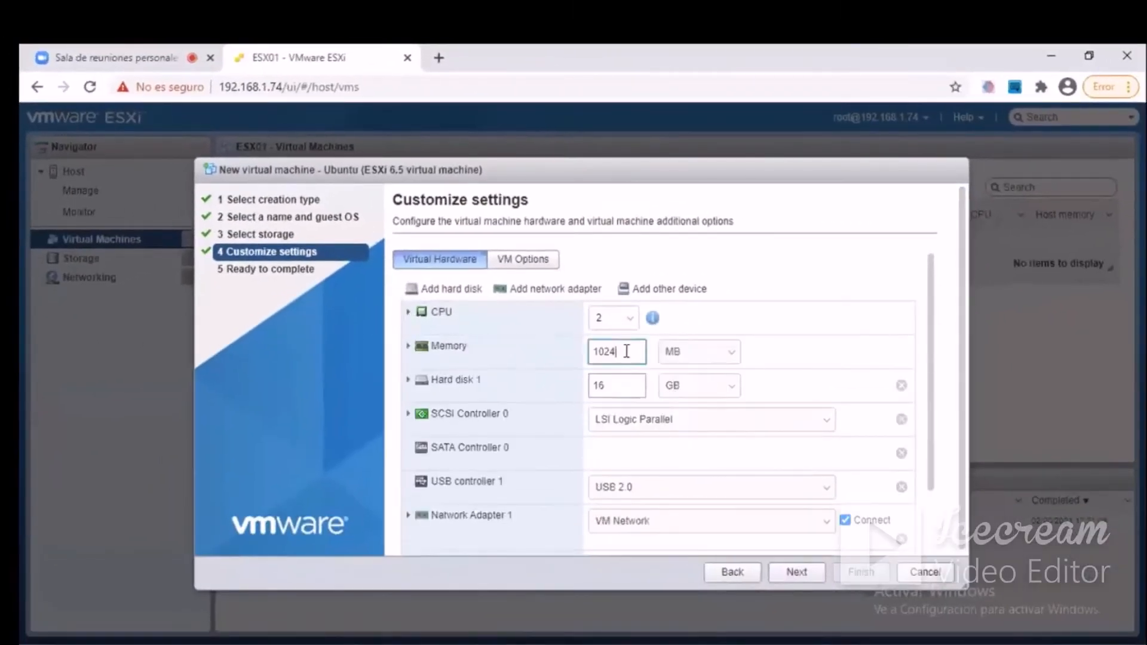
left_click(409, 347)
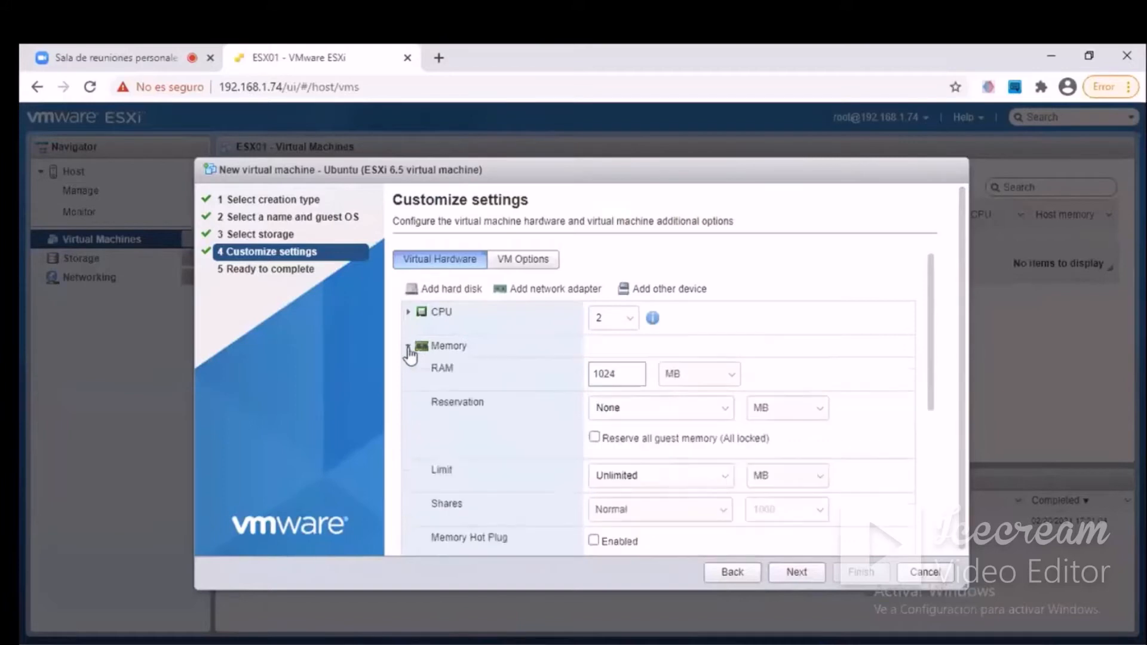
scroll(748, 421, "down", 1)
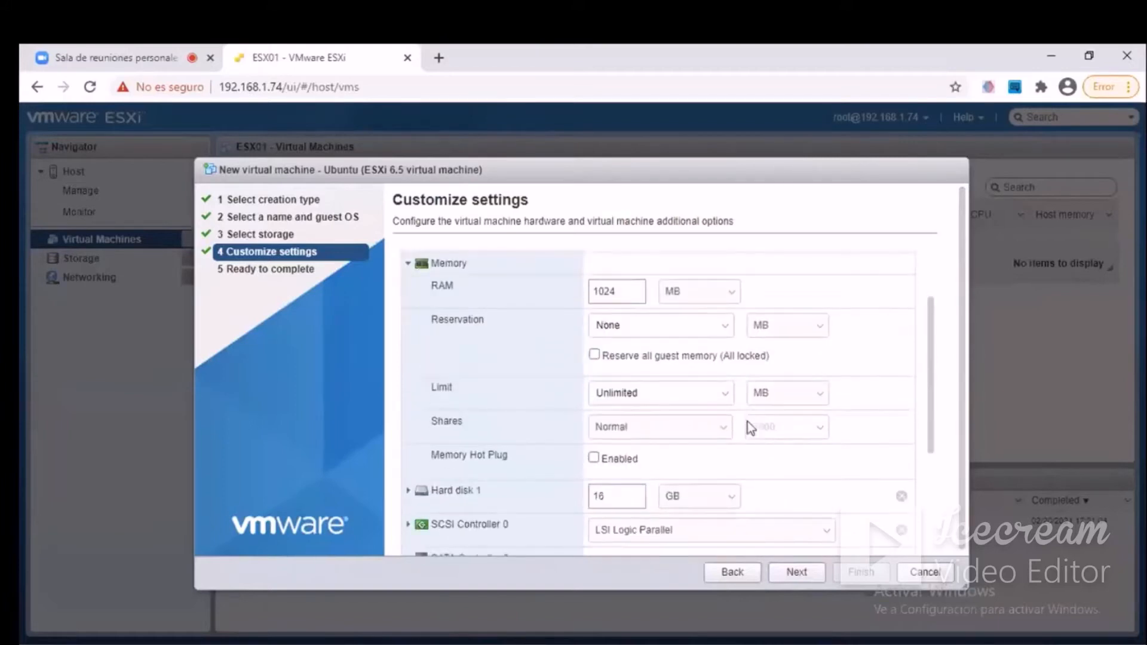
scroll(747, 421, "down", 1)
scroll(748, 421, "up", 3)
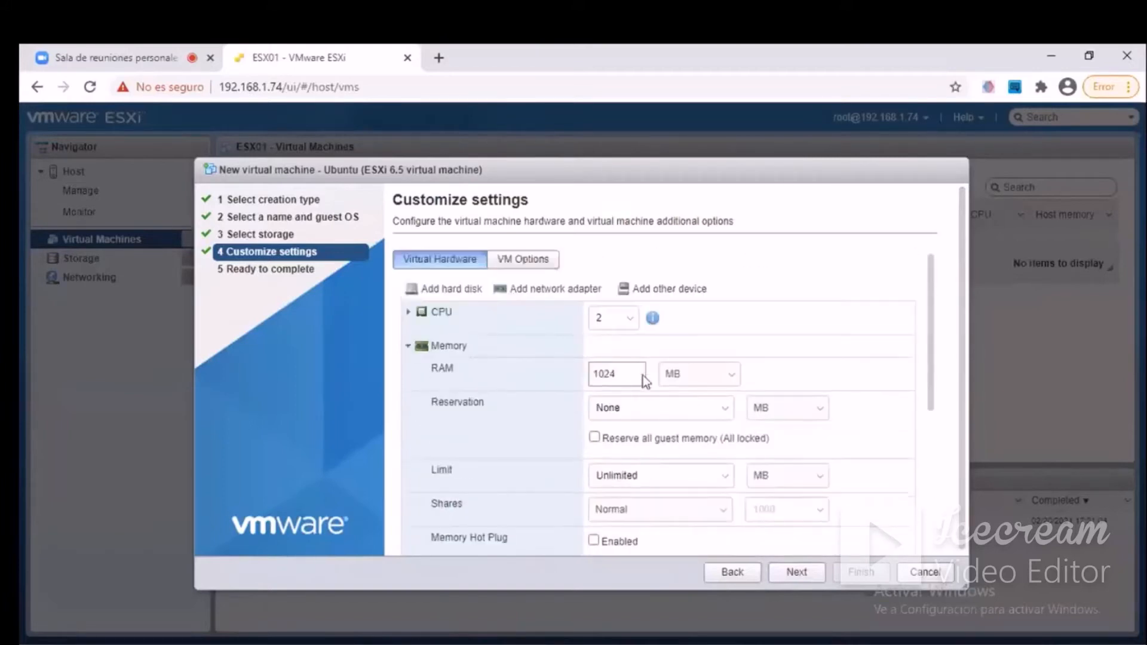
left_click(598, 371)
key("BackSpace")
type("4")
left_click(410, 347)
Set Hard disk 1's disk provisioning to Thin provisioned and collapse the disk's details.
left_click(412, 351)
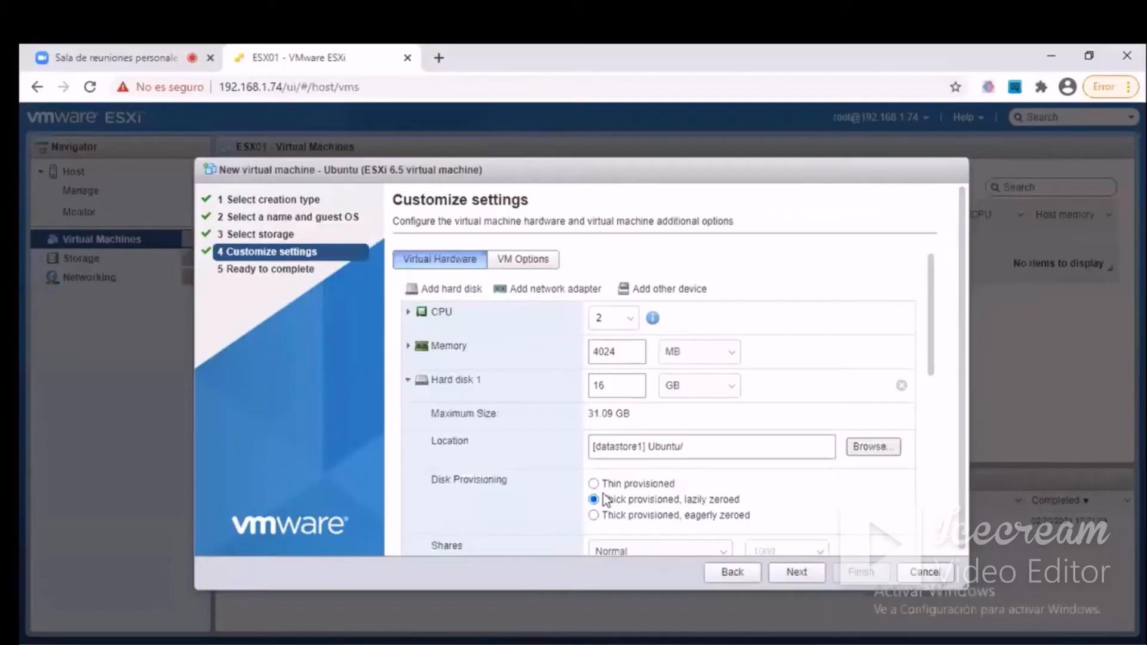
left_click(408, 381)
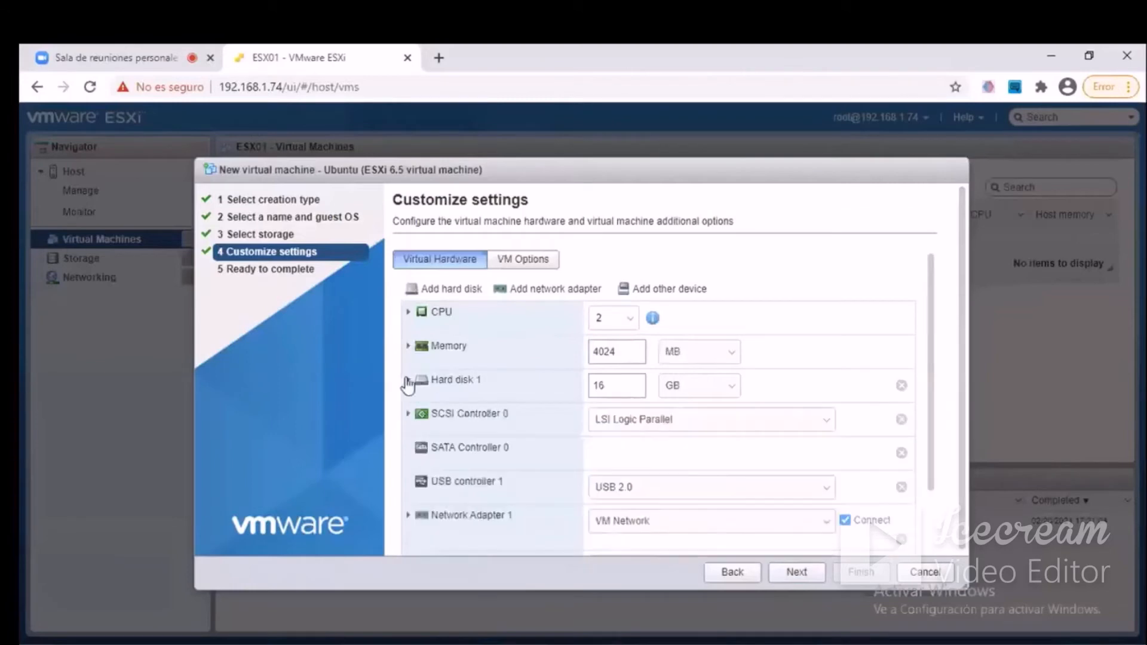
left_click(407, 381)
scroll(644, 424, "down", 3)
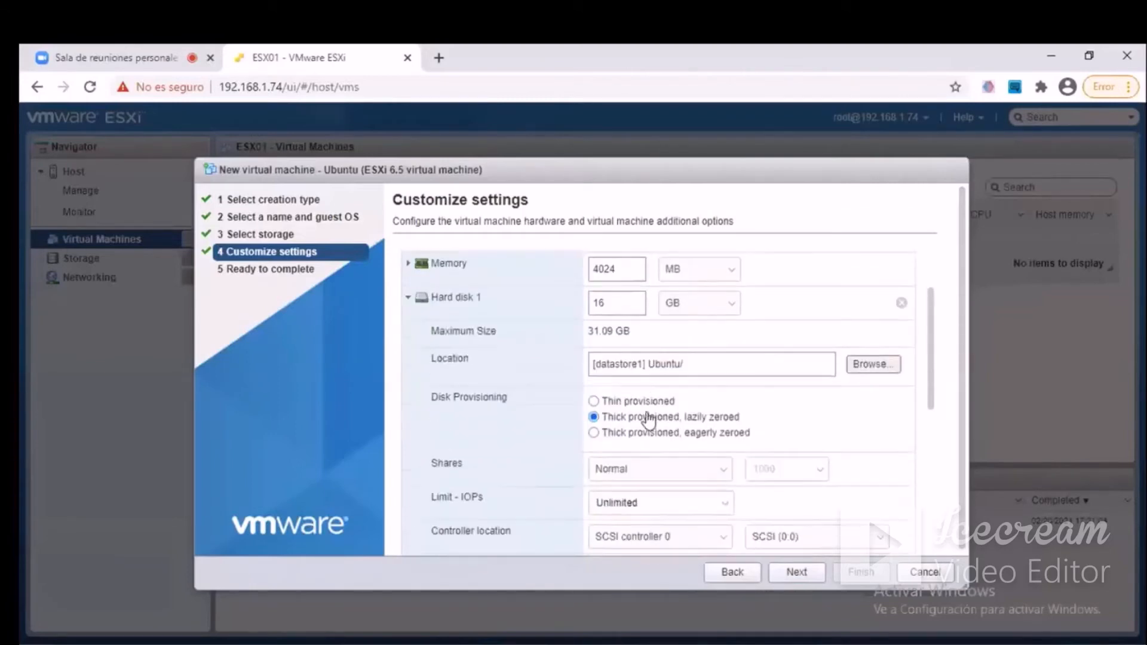
scroll(647, 418, "up", 4)
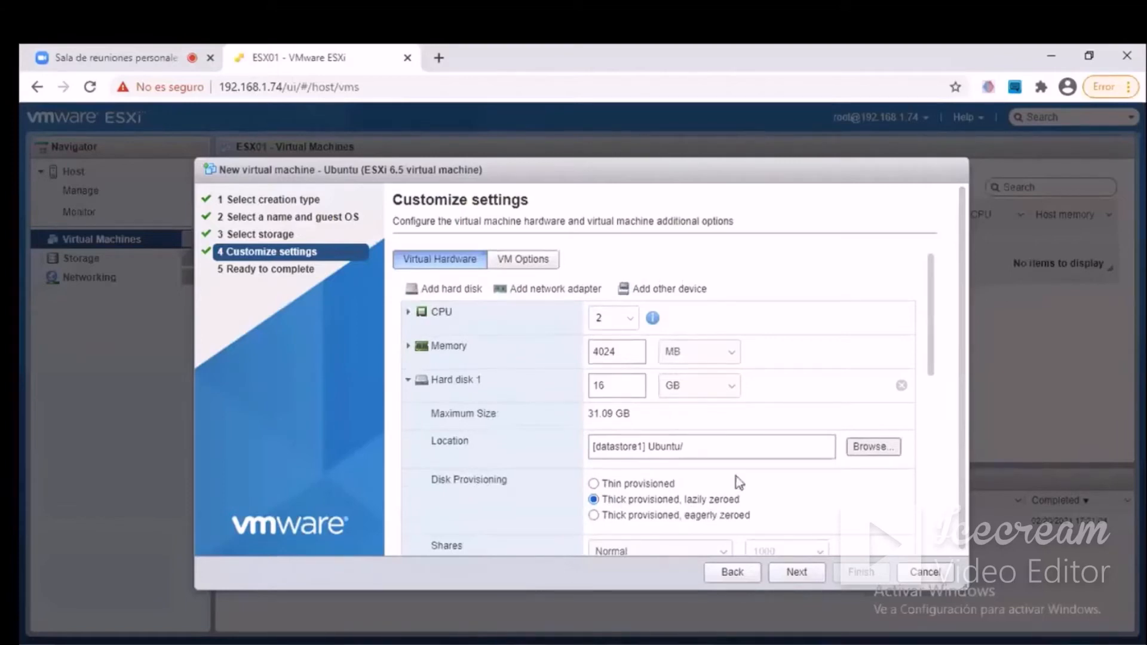
scroll(762, 465, "down", 4)
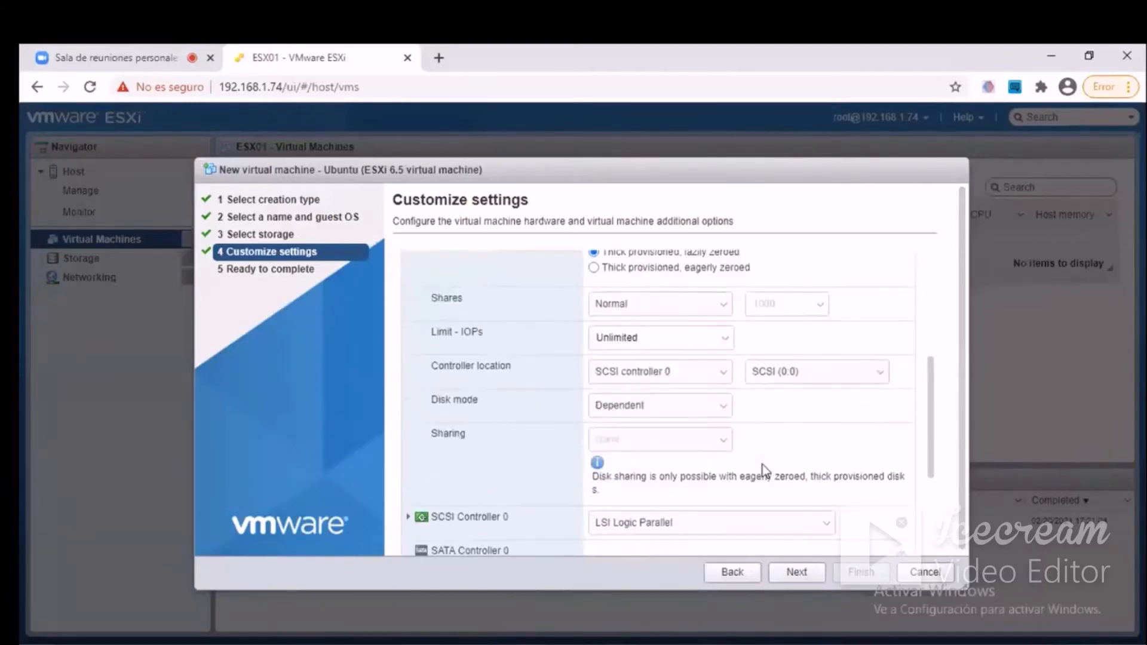
scroll(762, 465, "up", 4)
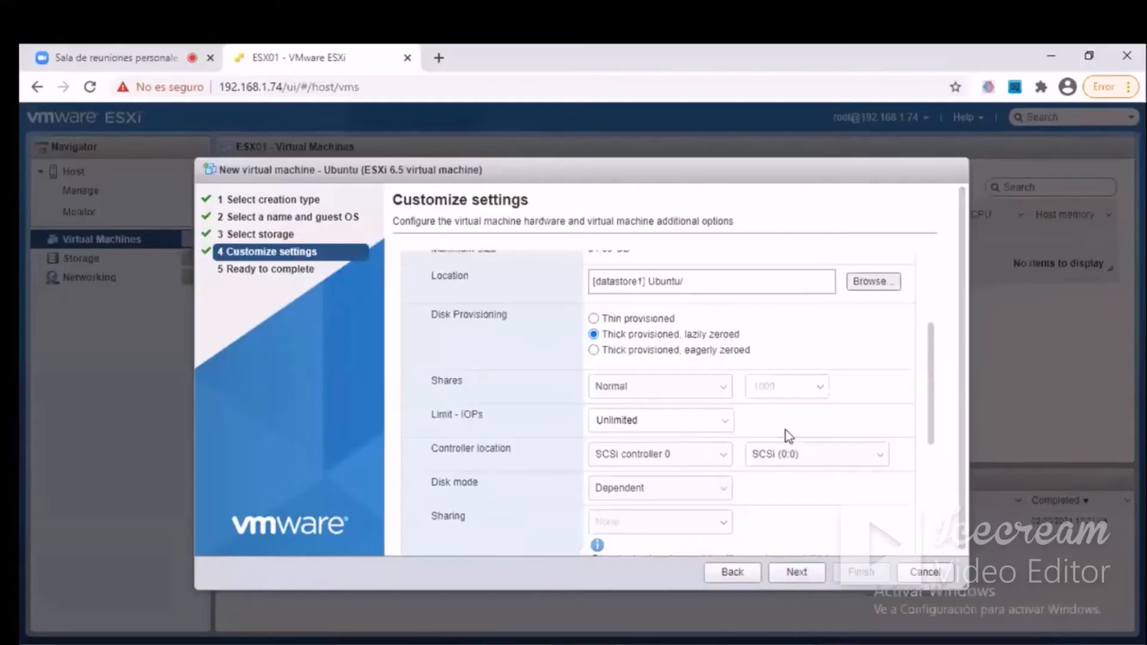
scroll(783, 426, "up", 3)
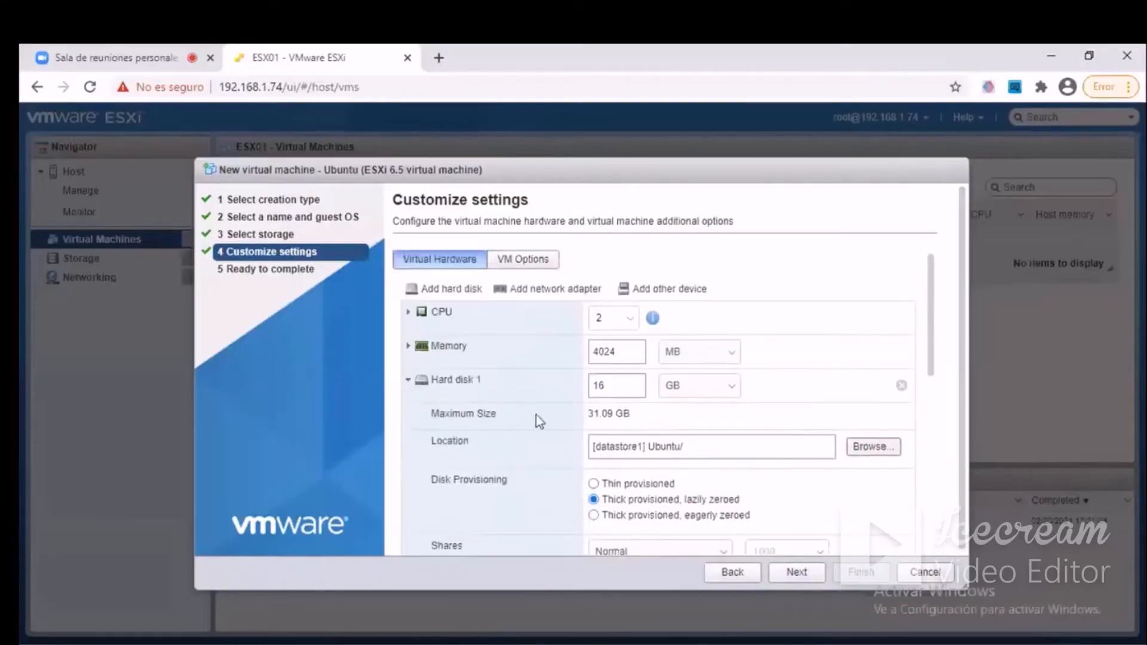
scroll(538, 421, "down", 3)
scroll(597, 418, "up", 2)
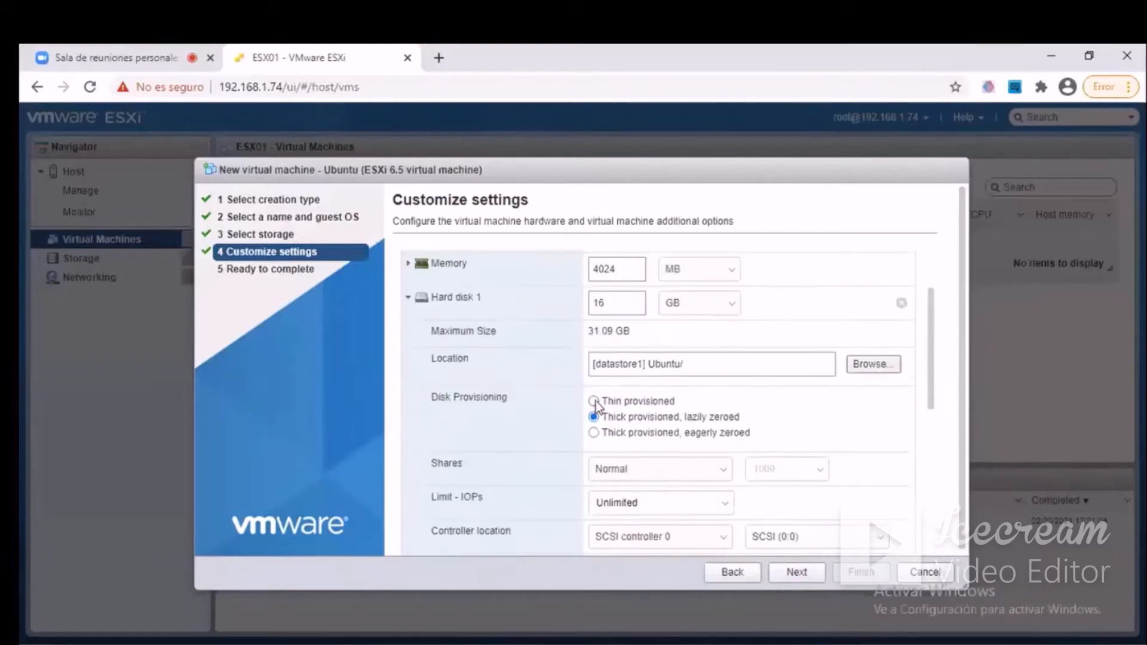
scroll(736, 400, "down", 4)
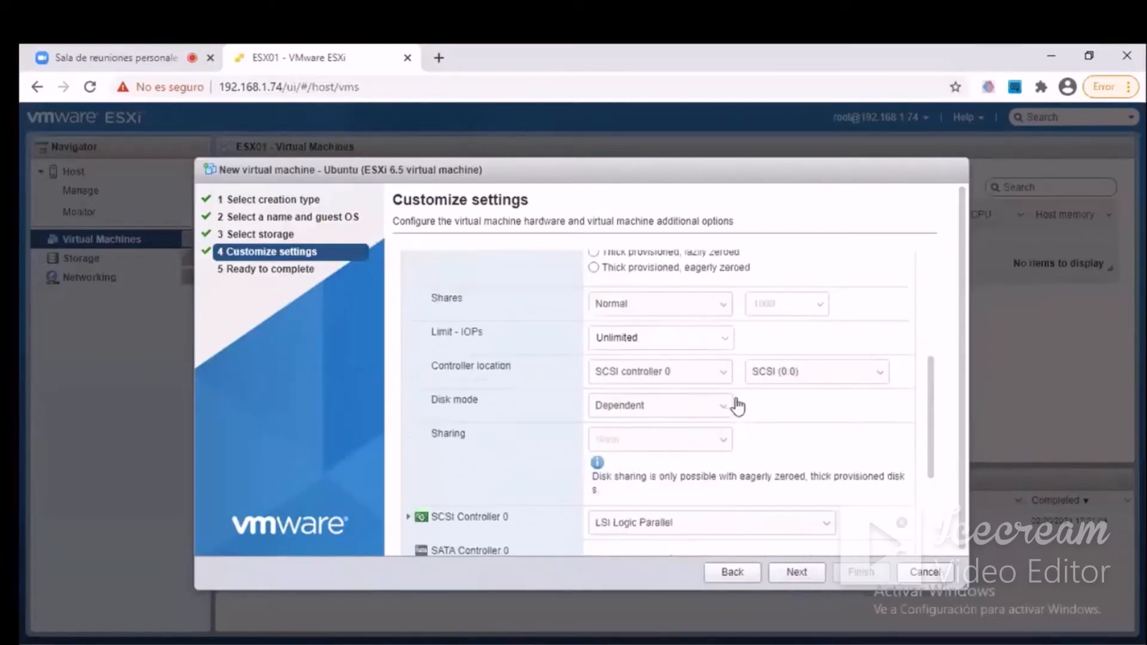
scroll(737, 396, "down", 2)
scroll(598, 406, "up", 7)
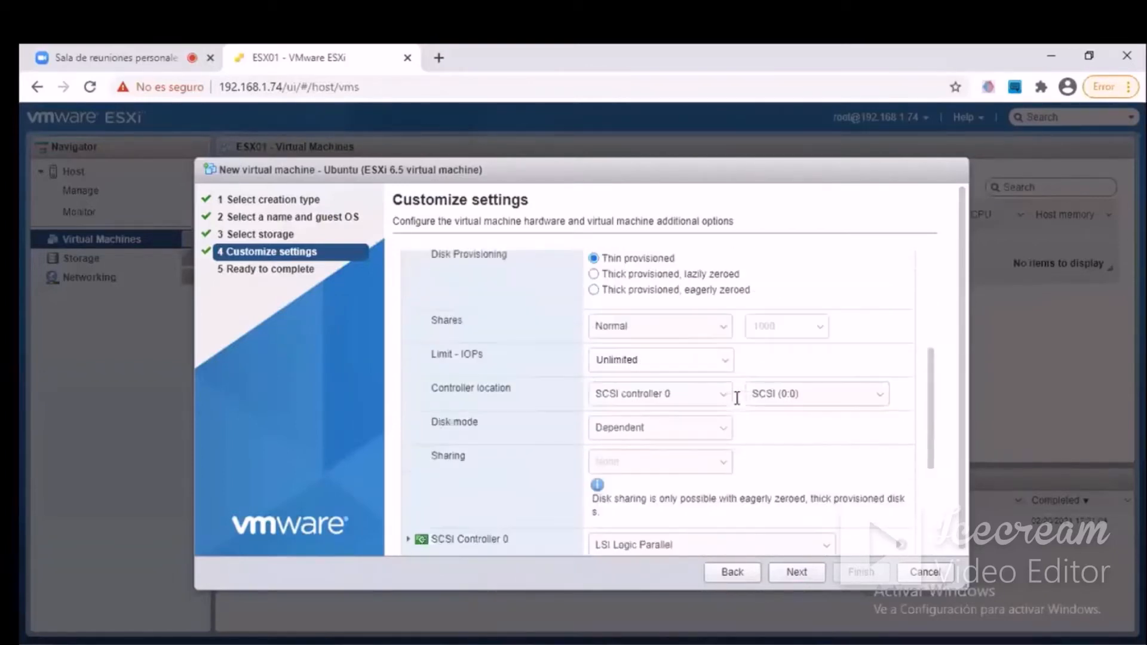
left_click(408, 380)
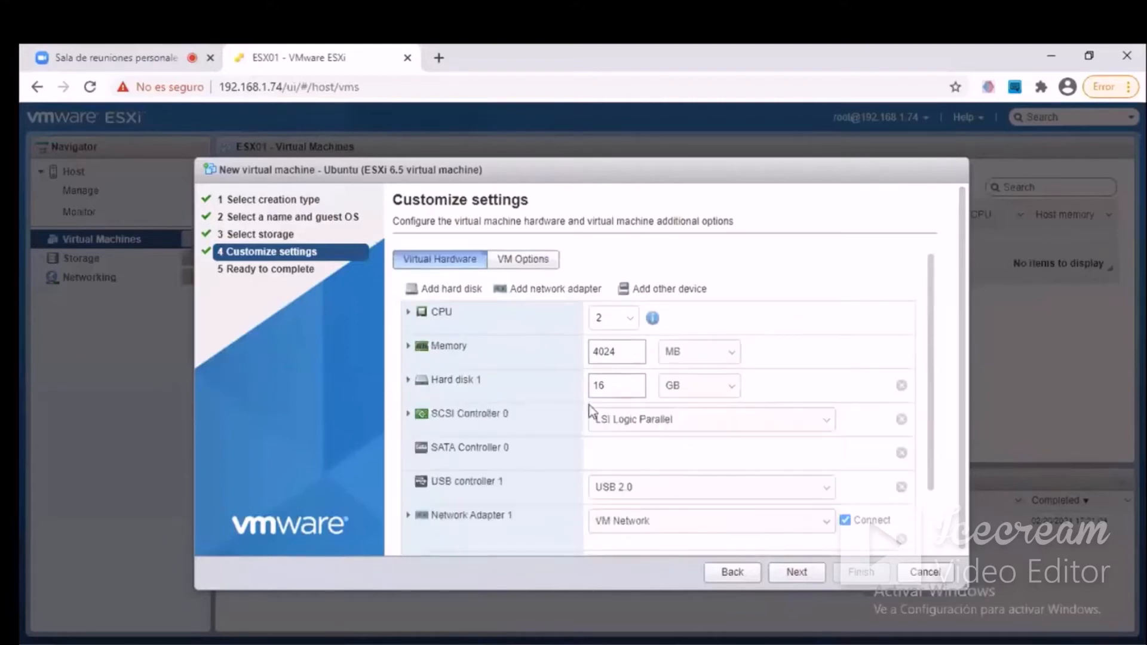
Expand Network Adapter 1 and choose VMXNET 3 as its adapter type.
scroll(699, 439, "down", 2)
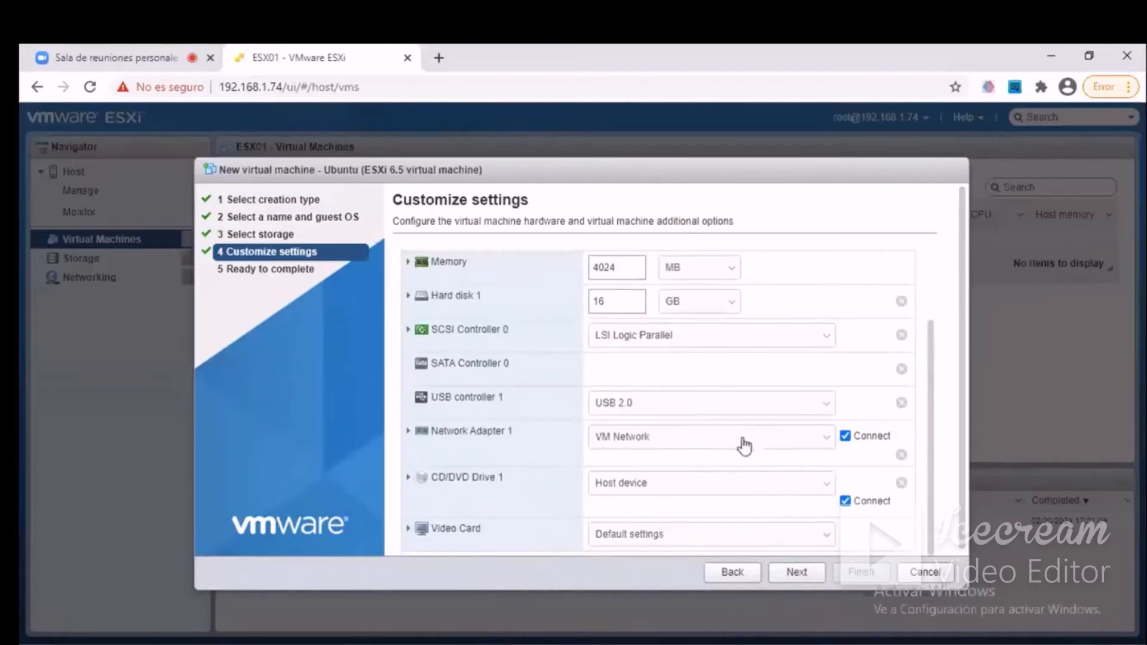
left_click(408, 430)
scroll(750, 464, "down", 2)
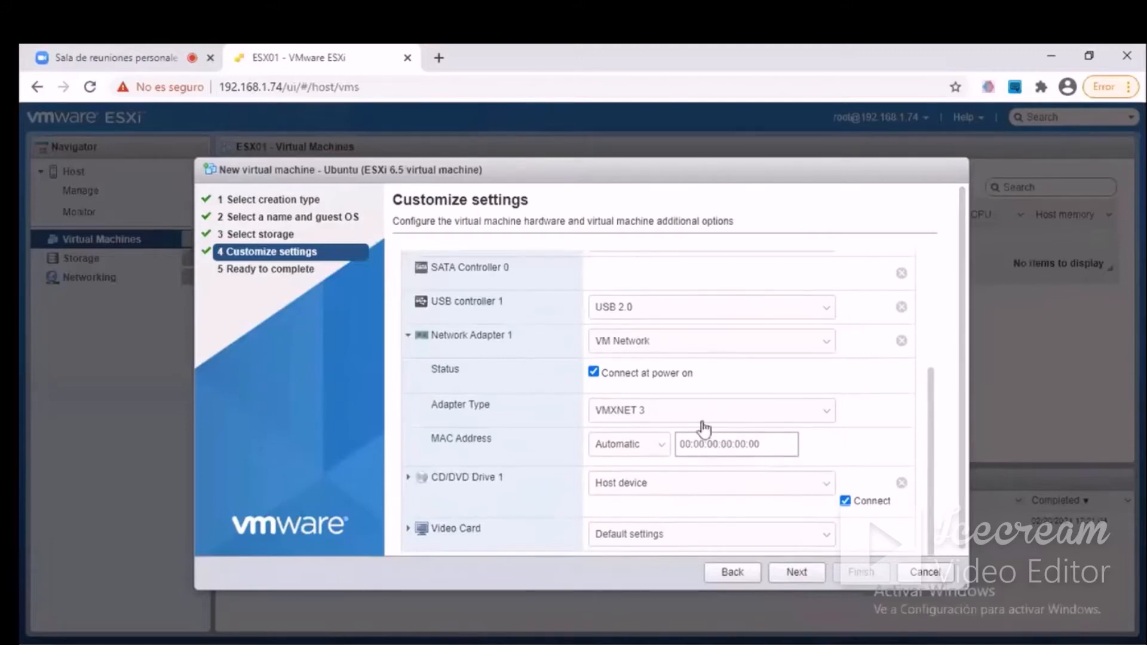
scroll(784, 475, "down", 1)
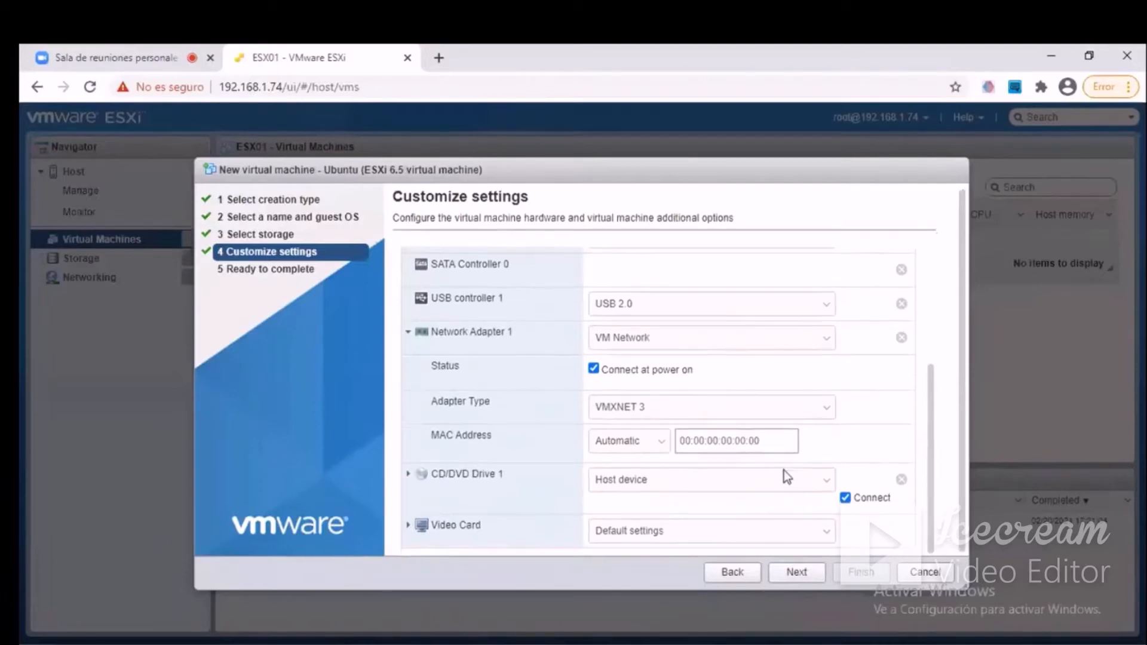
left_click(756, 484)
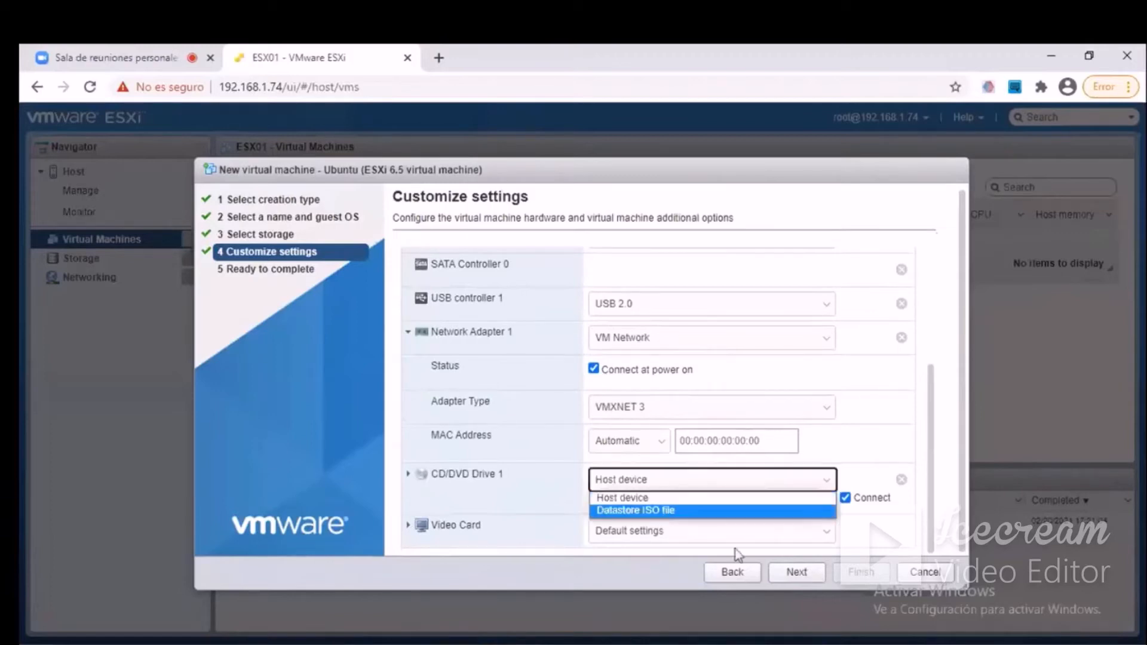
left_click(736, 532)
left_click(775, 412)
left_click(775, 412)
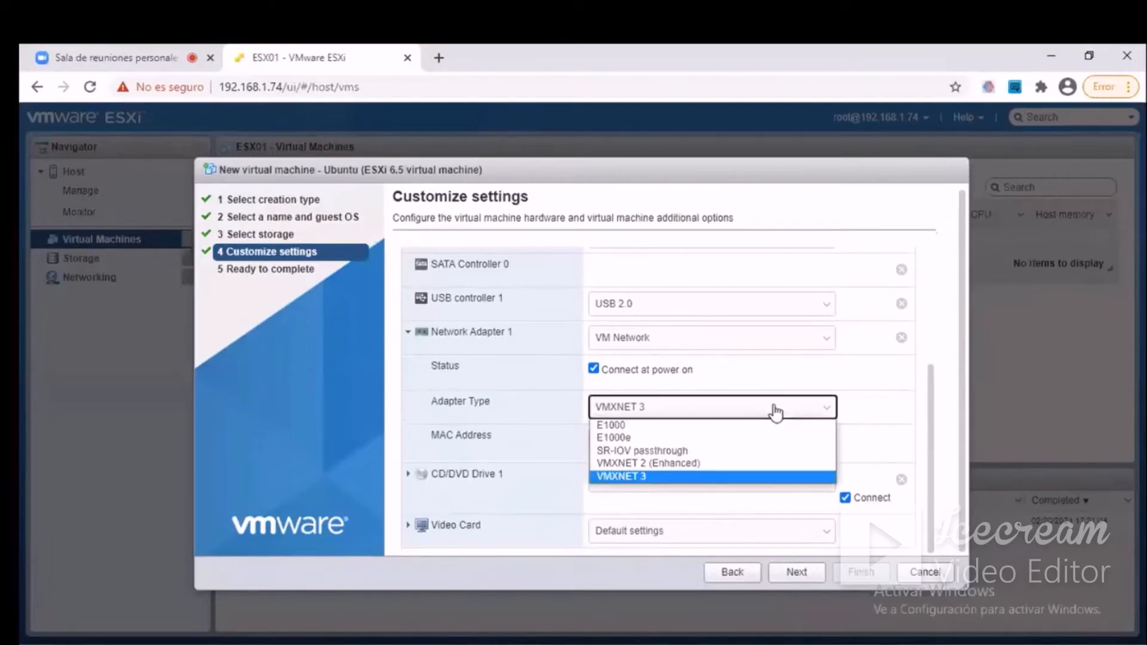
left_click(615, 481)
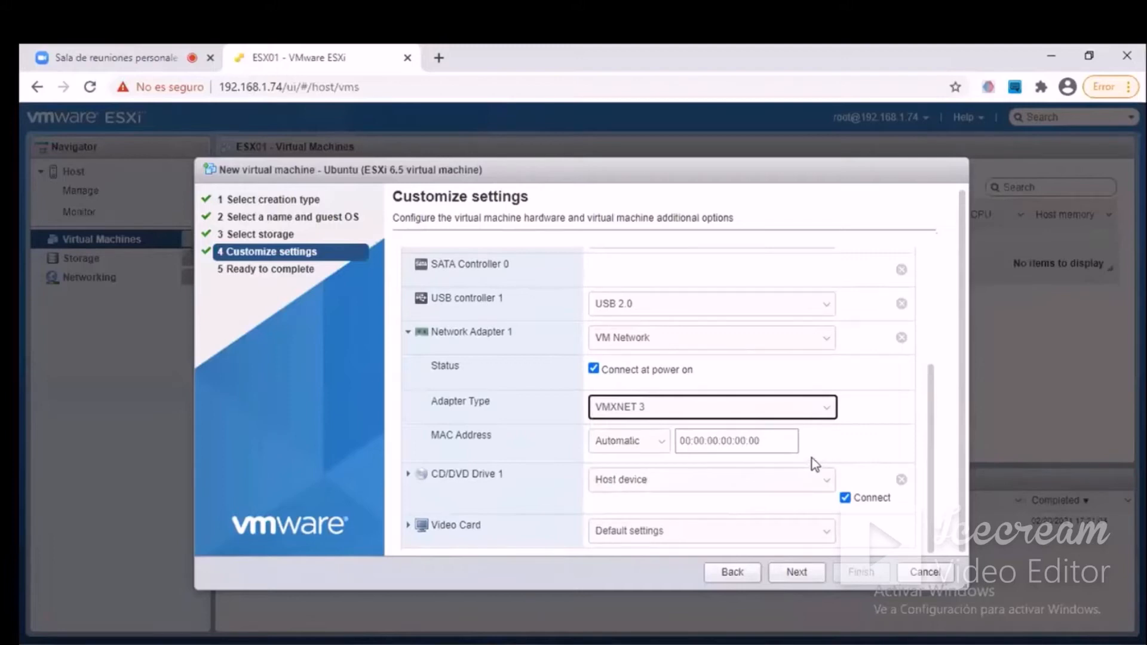
Expand CD/DVD Drive 1 and set its source to Datastore ISO file.
left_click(407, 474)
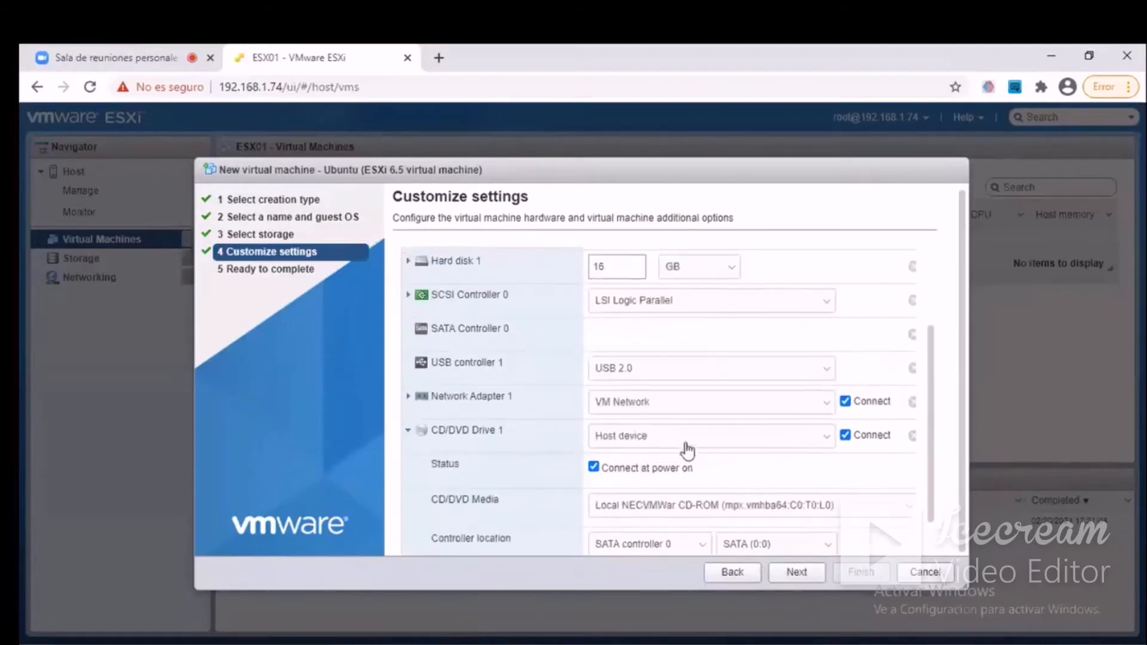
scroll(688, 451, "down", 2)
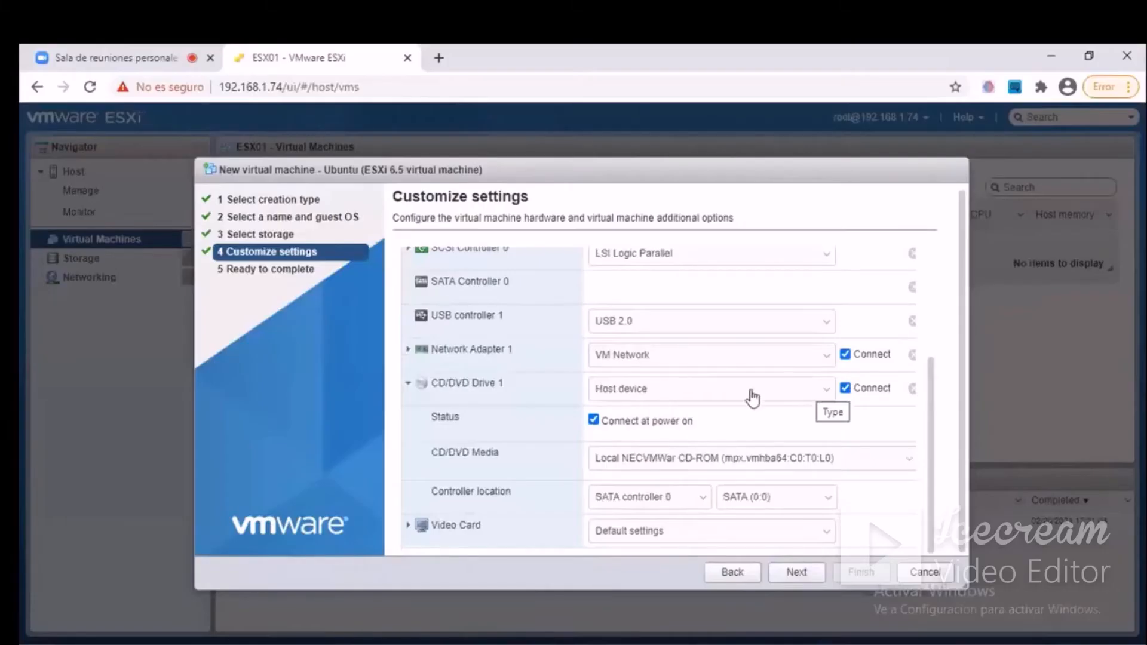
left_click(688, 394)
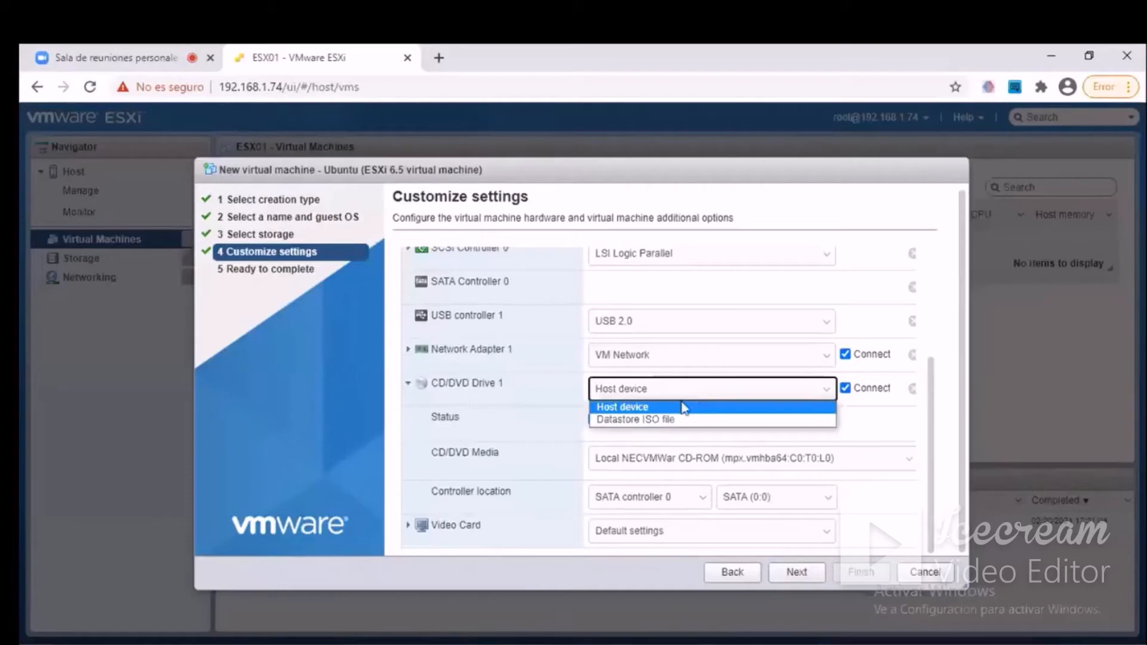
left_click(654, 419)
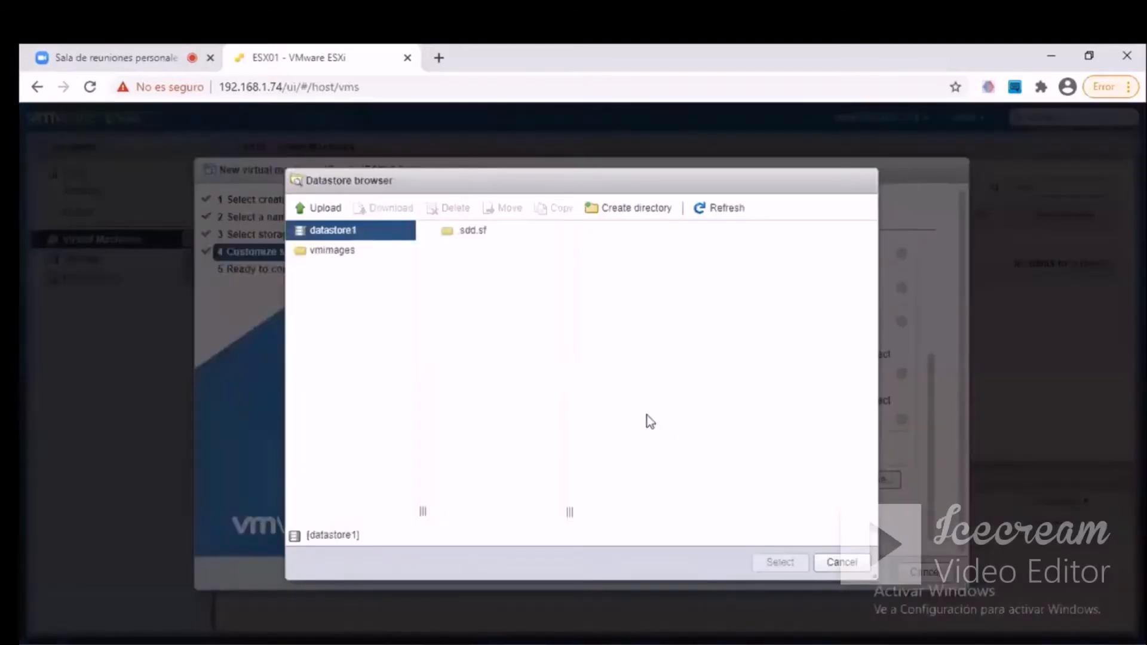
Upload the ubuntu-20.04.1-desktop-amd64 image from the VIRTUALIZACION folder to datastore1.
left_click(315, 209)
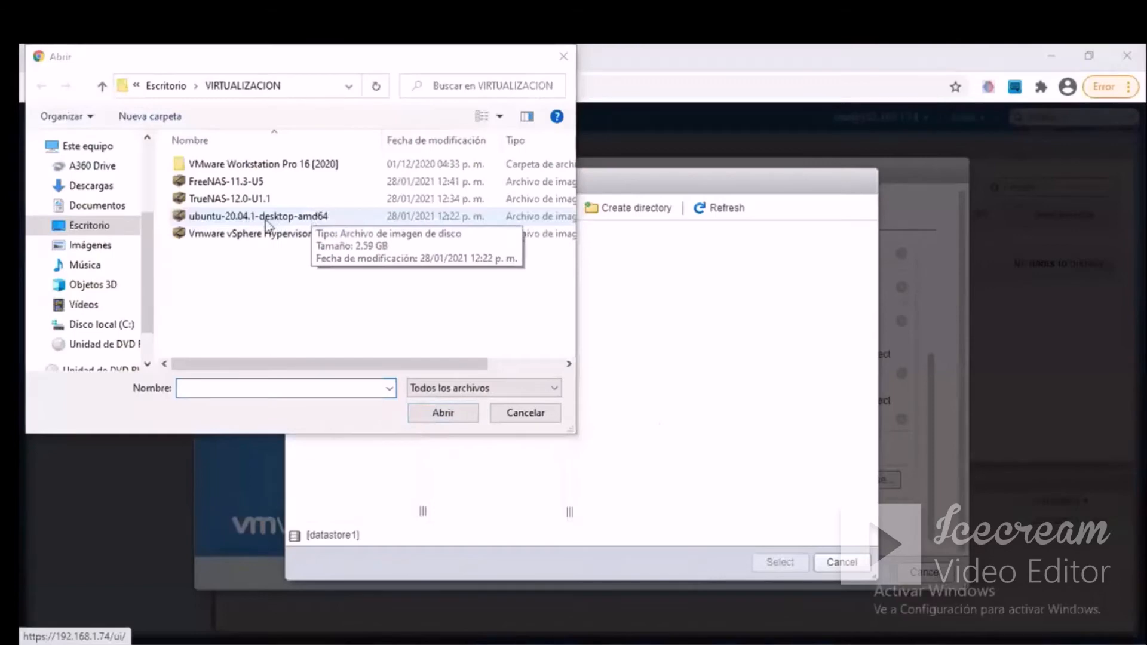
left_click(267, 217)
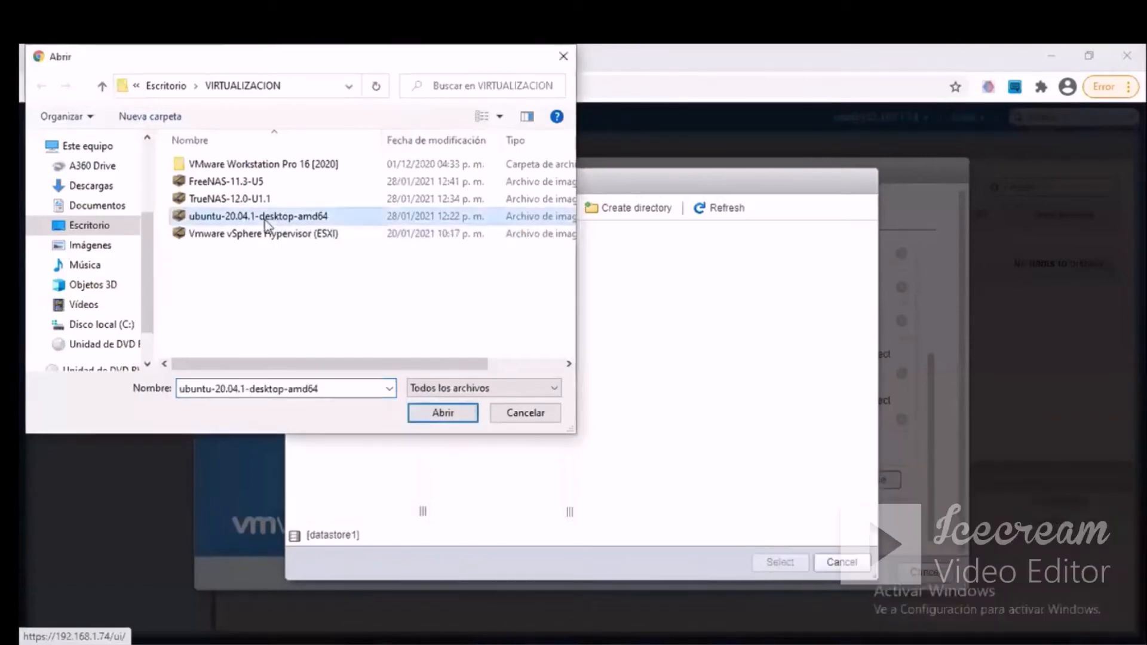
left_click(453, 415)
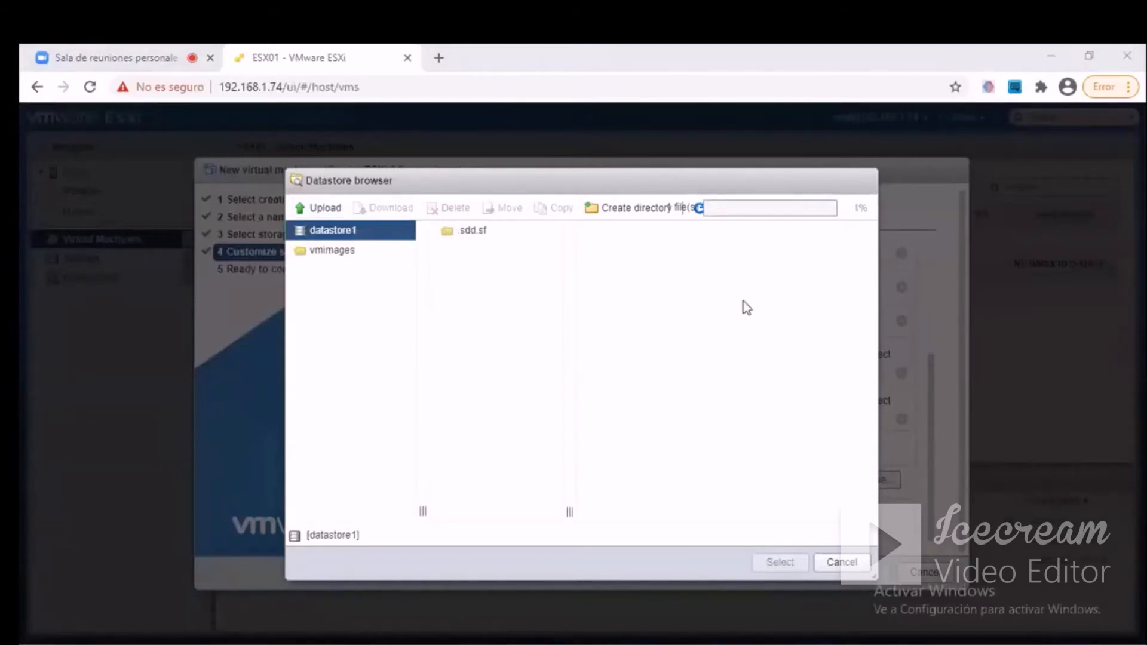
left_click(473, 239)
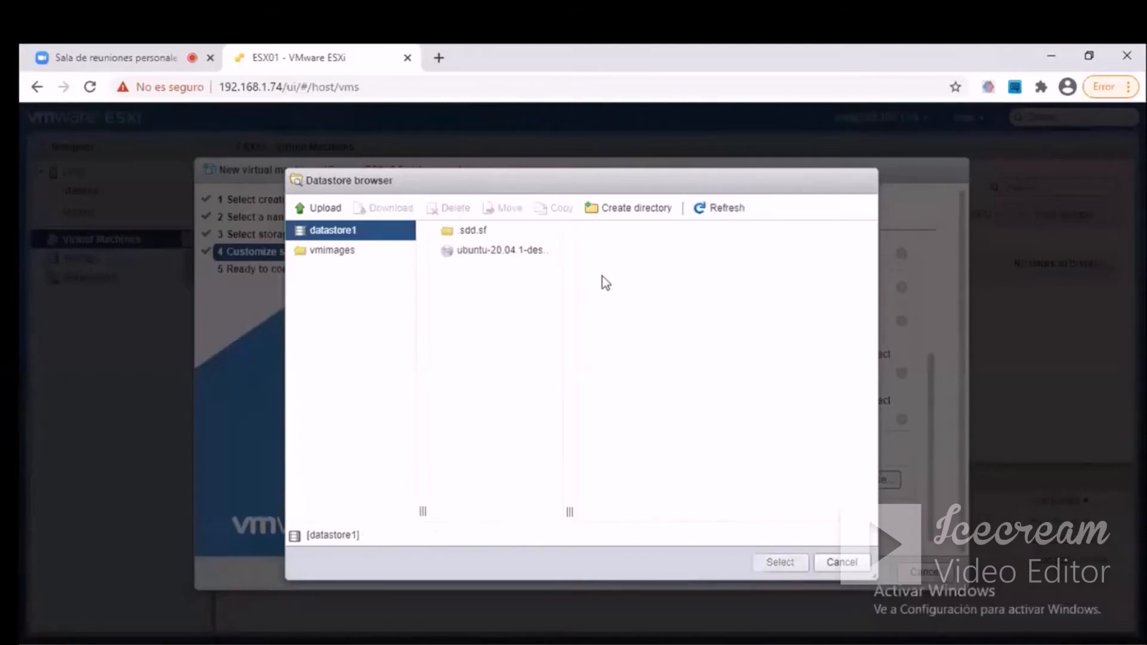
Select ubuntu-20.04.1-desktop-amd64.iso from datastore1 as the CD/DVD media, keeping Datastore ISO file as the drive type.
left_click(515, 251)
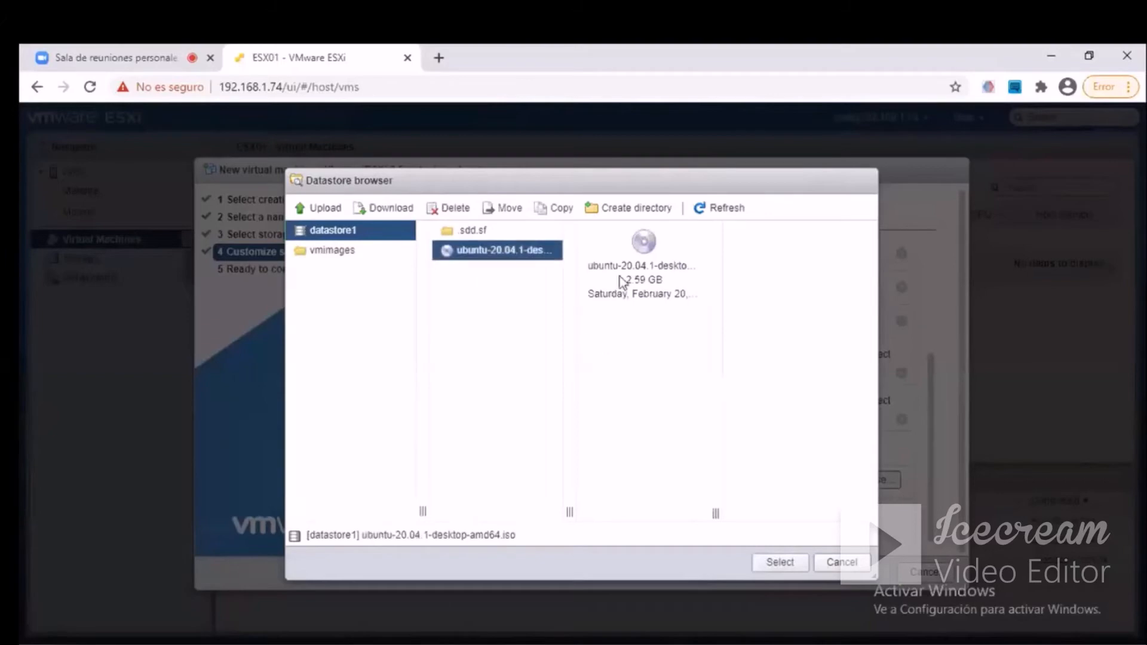
left_click(779, 563)
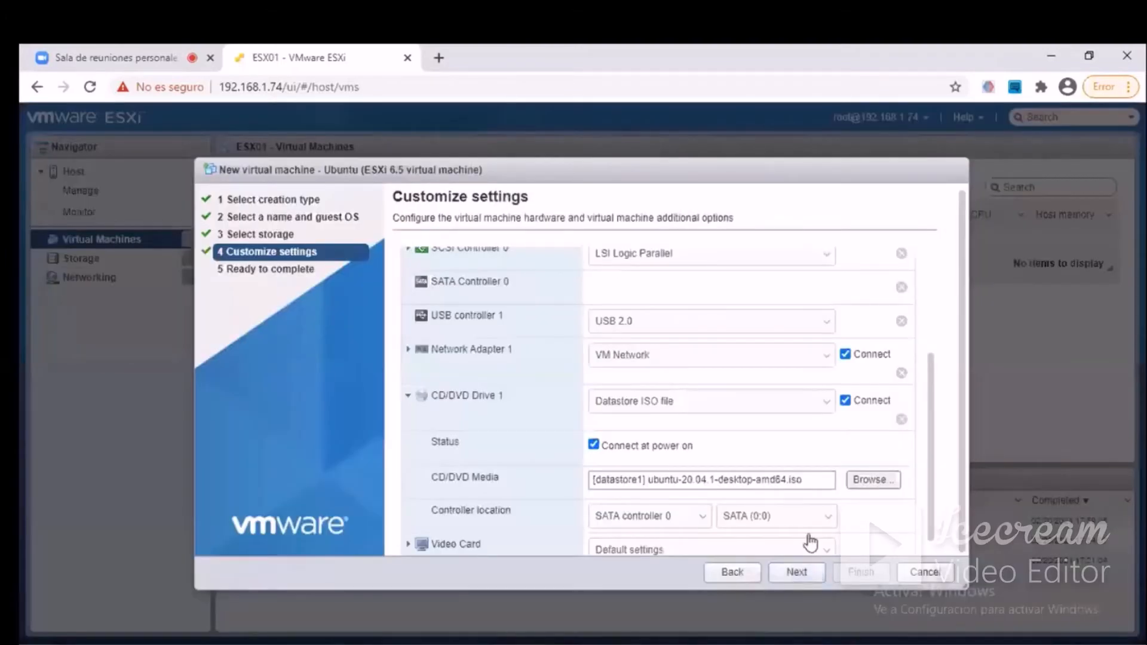
left_click(731, 412)
left_click(649, 434)
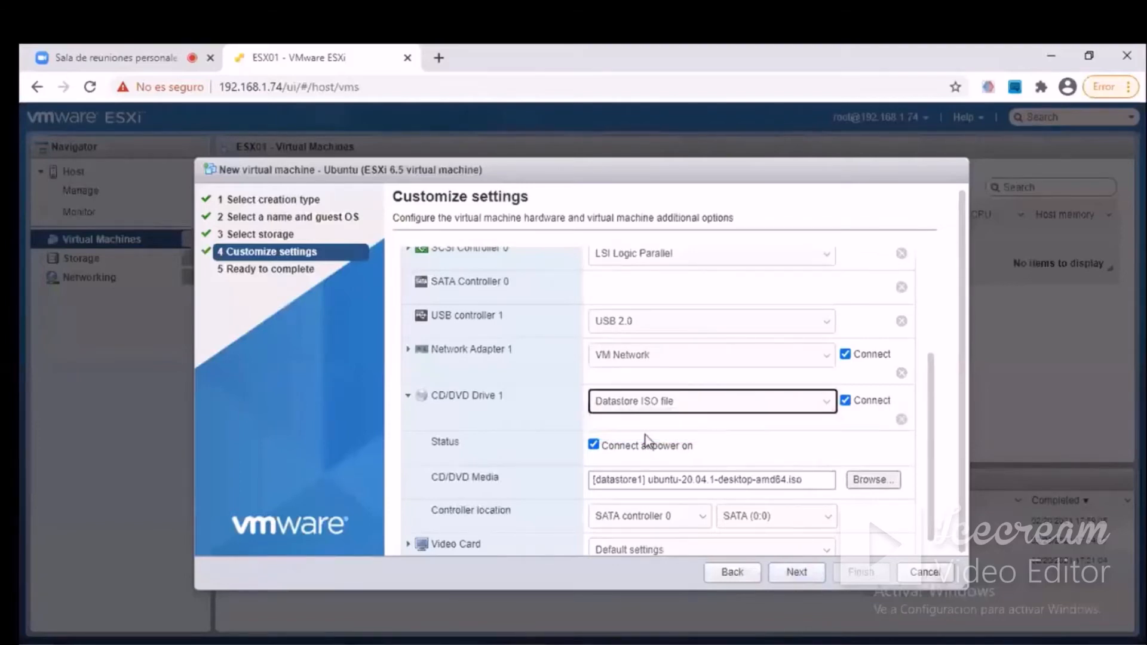
Collapse the CD/DVD drive's details and continue to the final review of the virtual machine's settings.
scroll(800, 447, "down", 1)
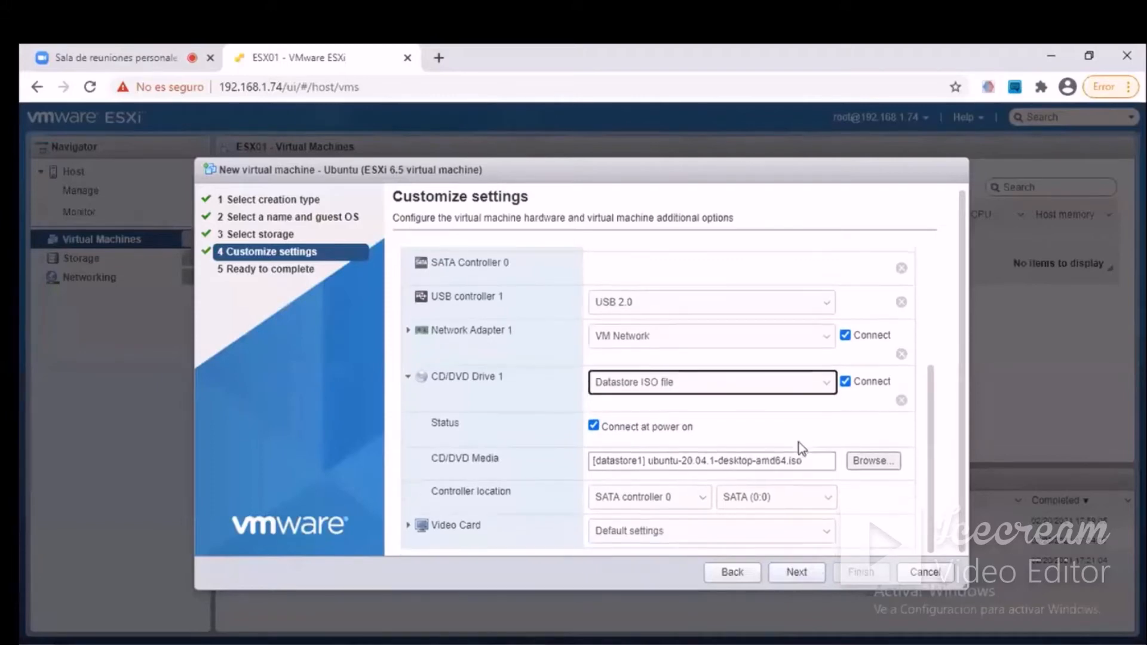
left_click(409, 379)
scroll(750, 532, "up", 3)
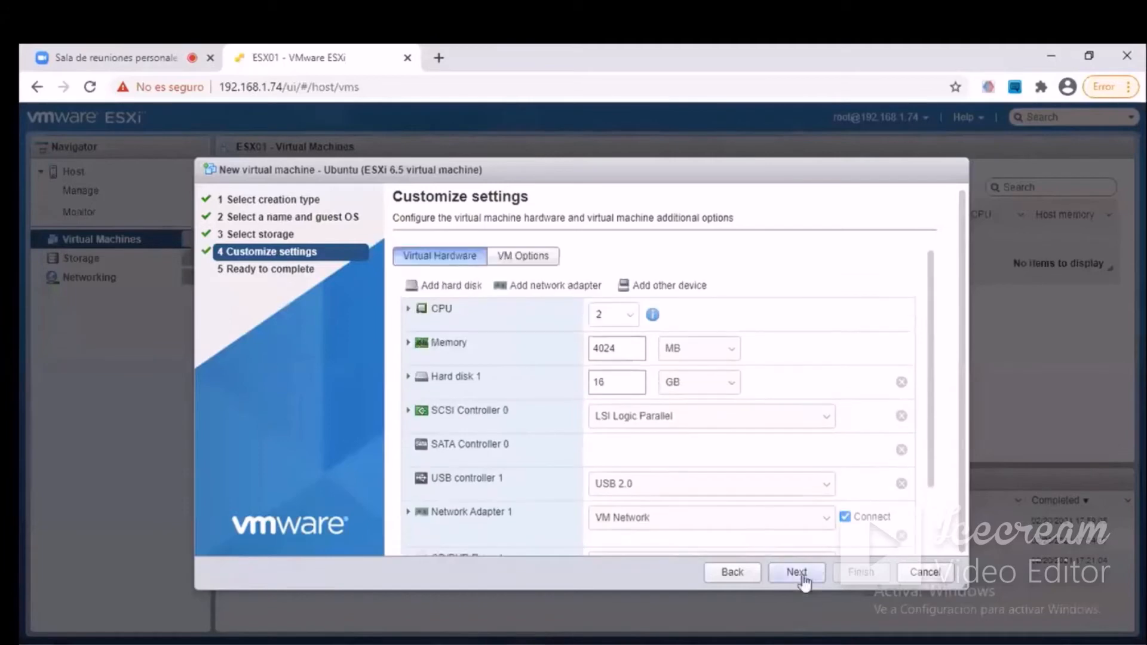
left_click(803, 577)
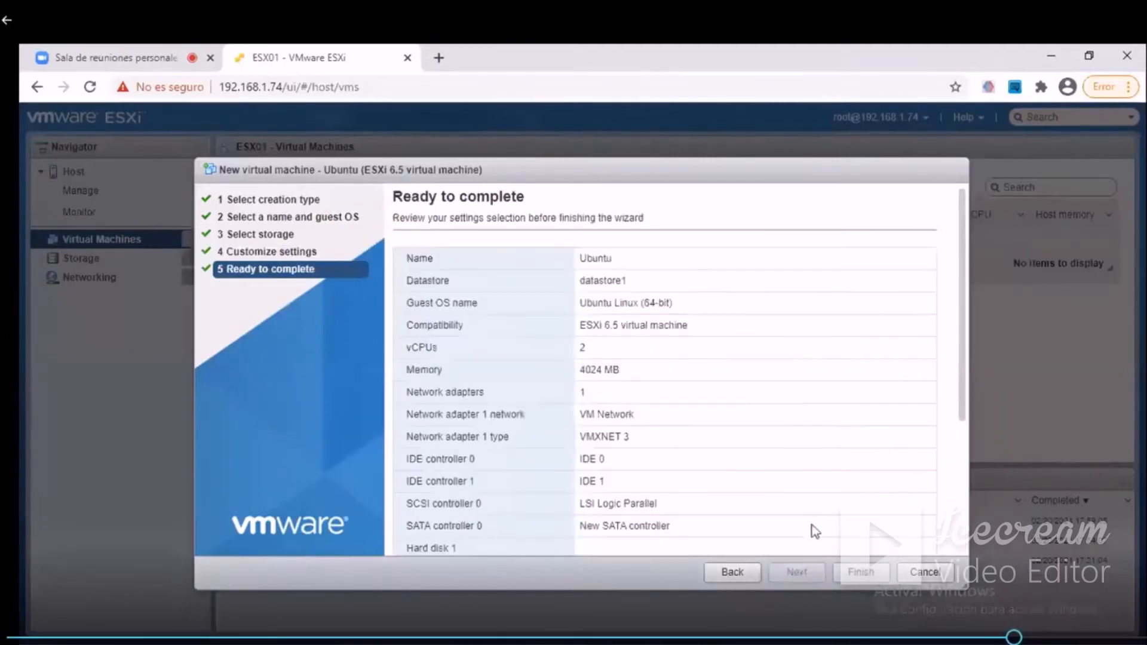
Review the summary of the Ubuntu virtual machine's general, hard disk and CD/DVD settings, and finish creating the machine.
scroll(855, 476, "down", 5)
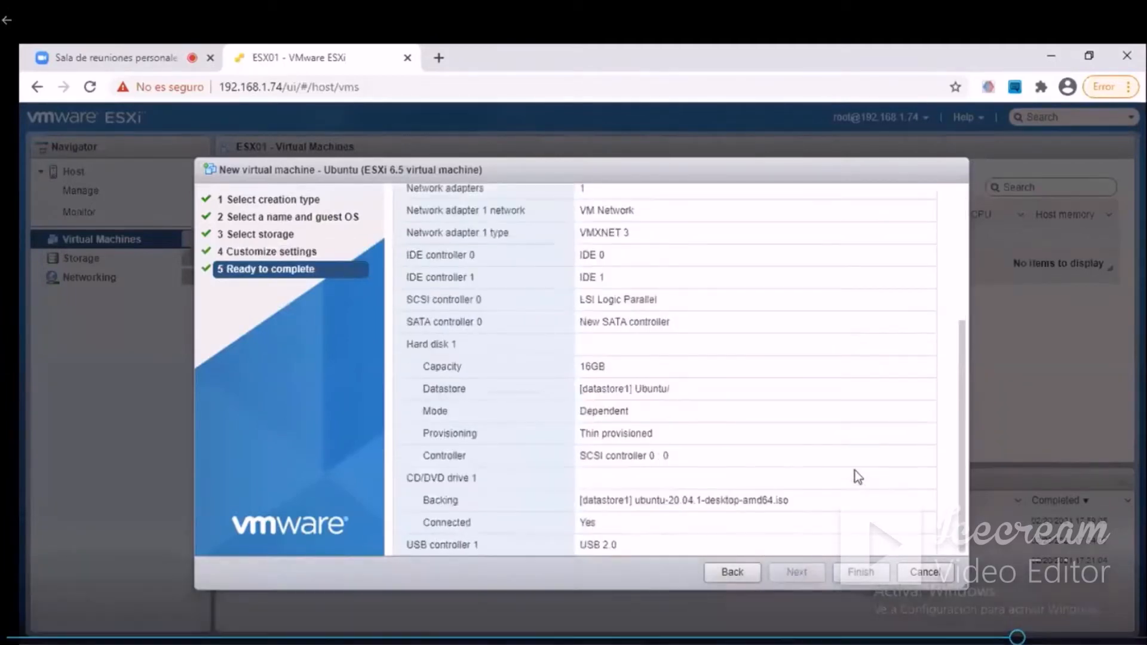
scroll(756, 492, "up", 5)
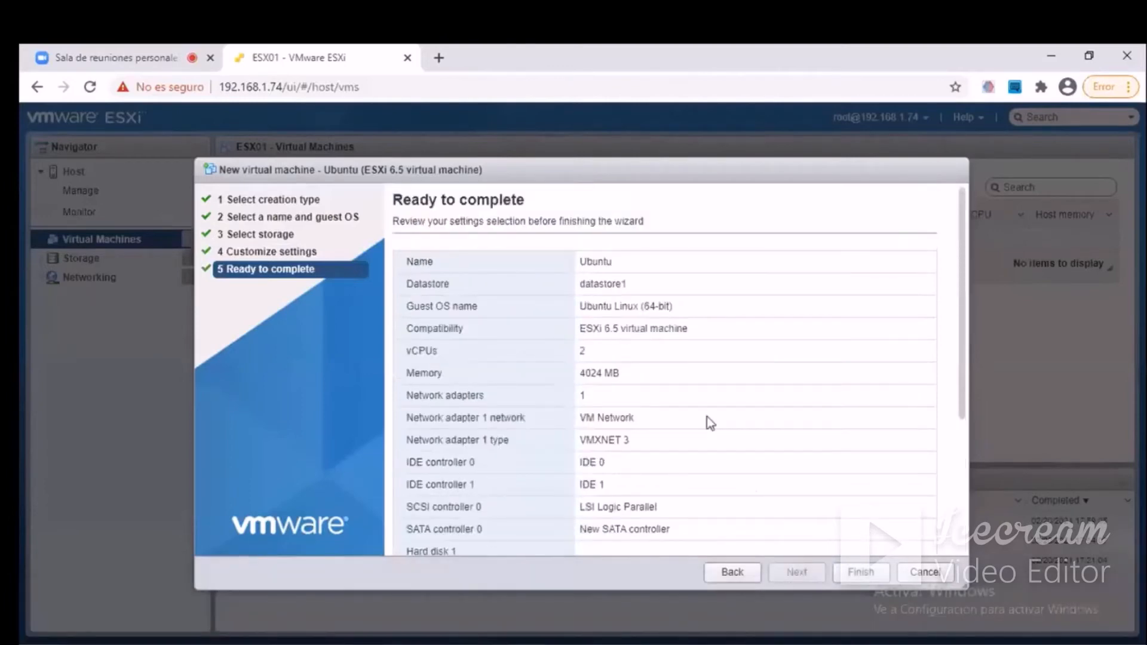
scroll(709, 424, "down", 2)
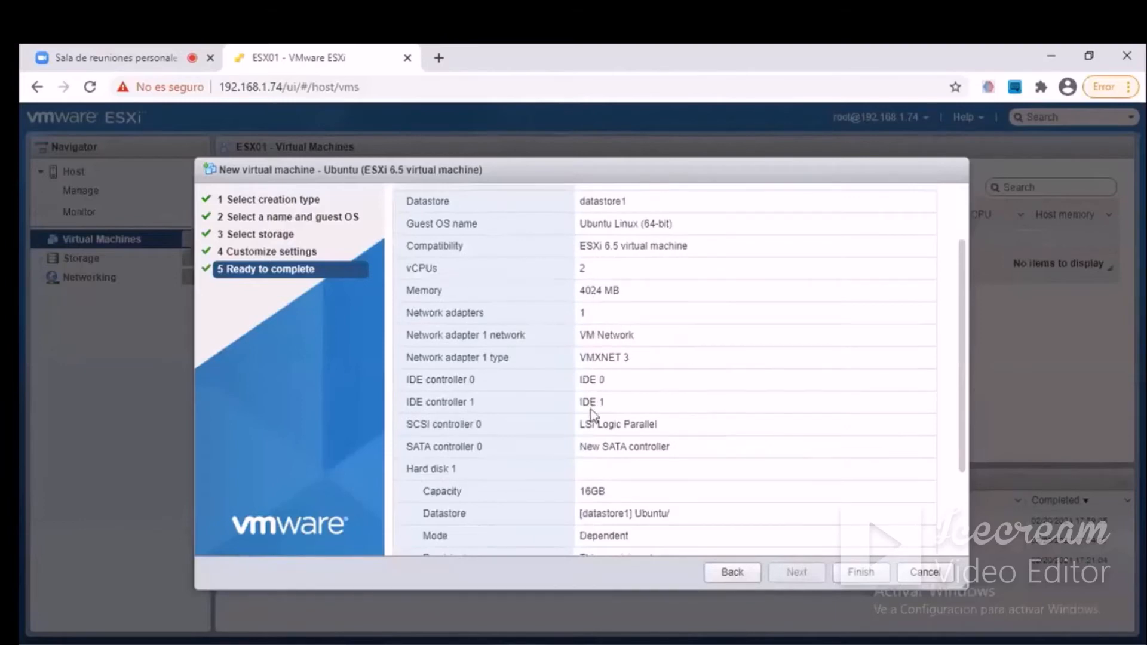
scroll(640, 417, "down", 3)
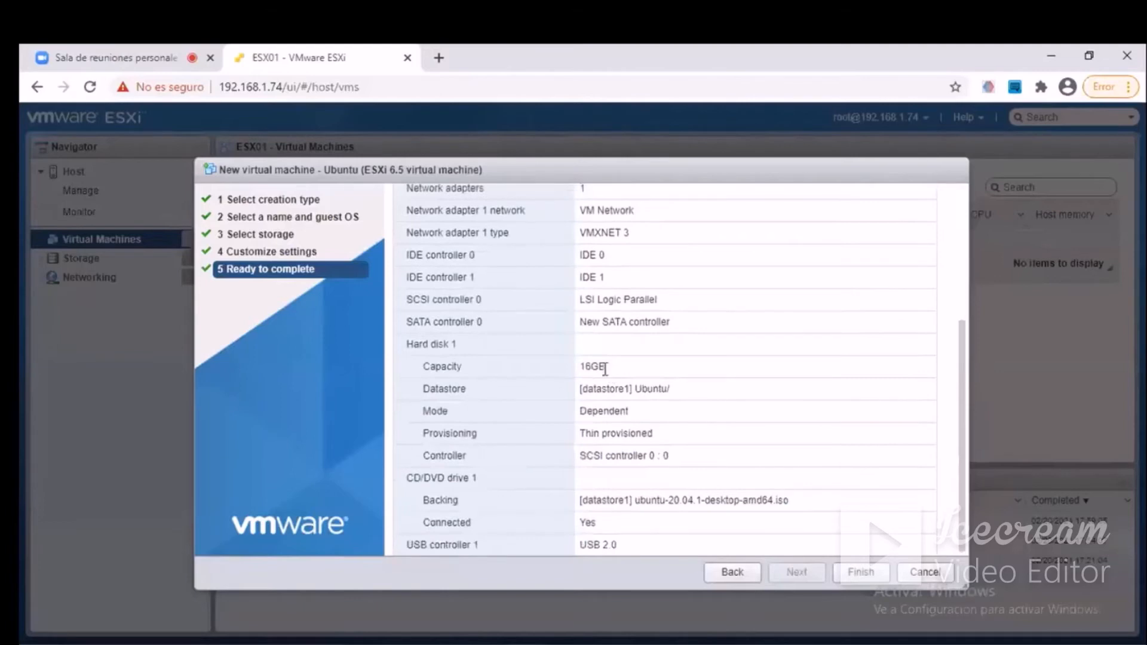
double_click(604, 368)
left_click(681, 443)
scroll(657, 499, "up", 5)
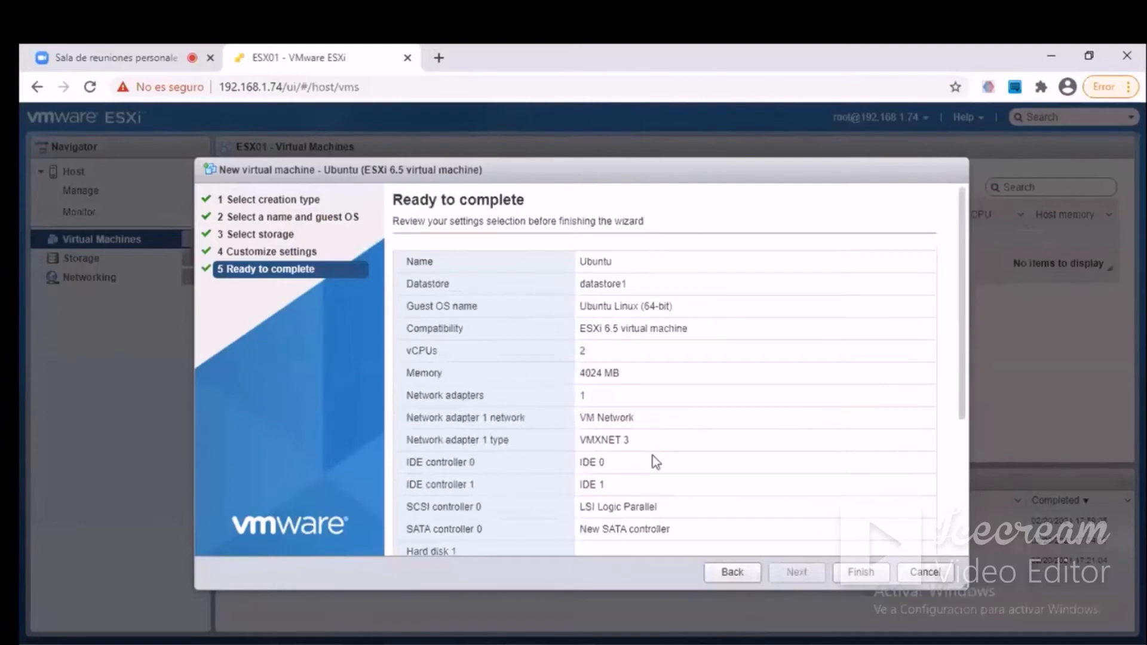
left_click(851, 576)
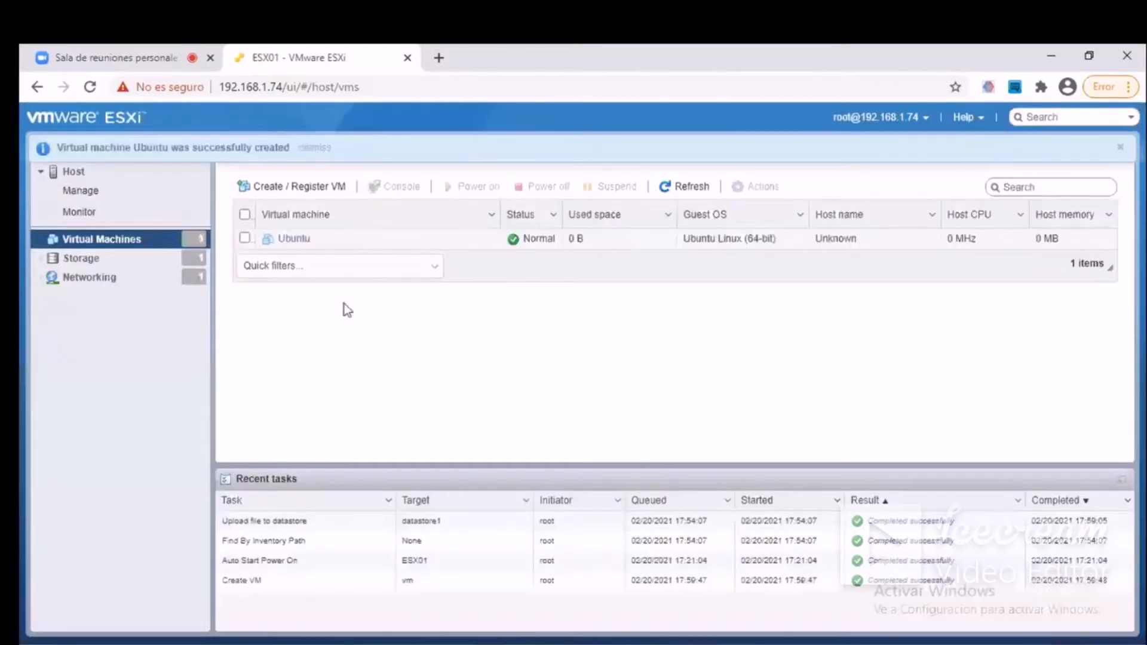
Power on the new Ubuntu virtual machine and view its desktop in the browser console, closing the console after the check.
left_click(295, 239)
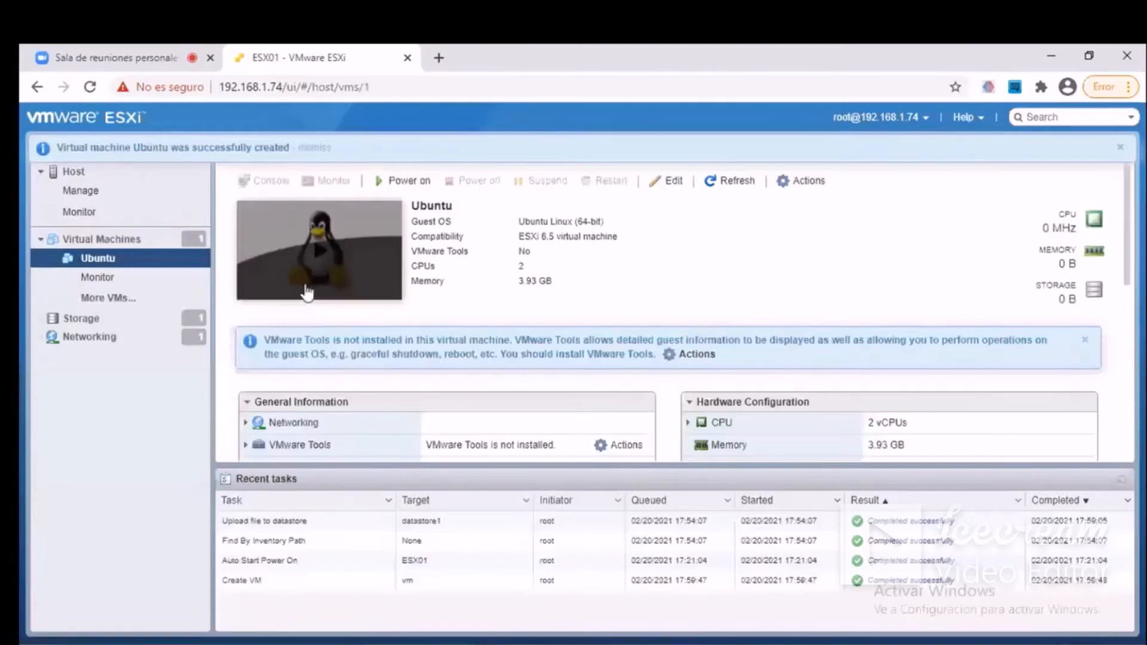
left_click(394, 184)
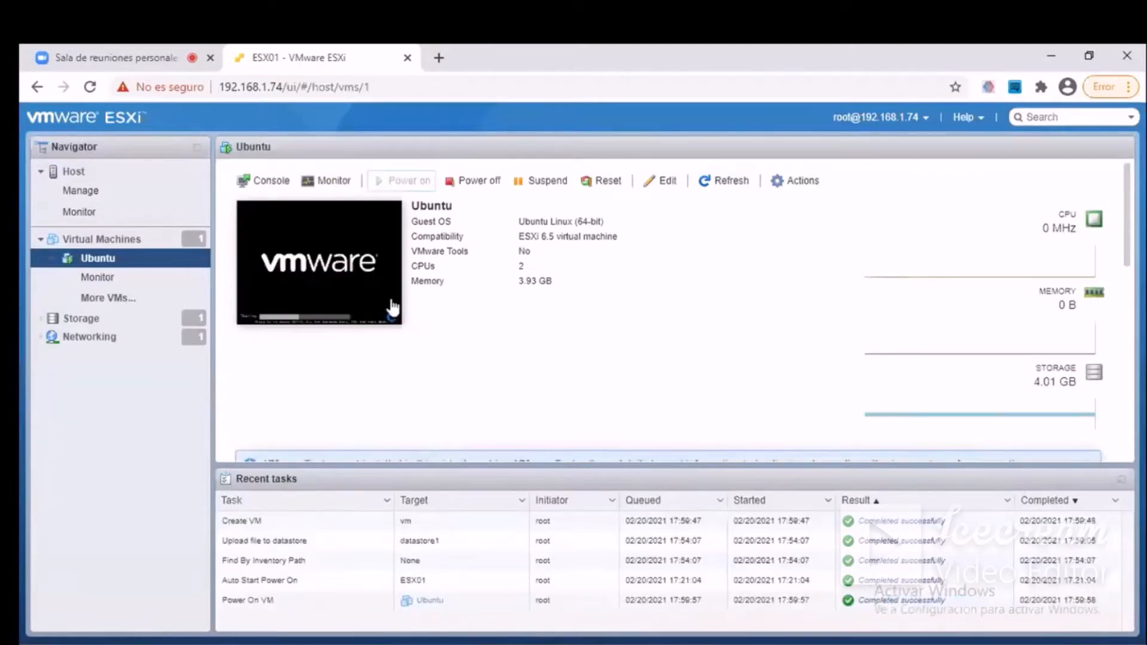
left_click(372, 275)
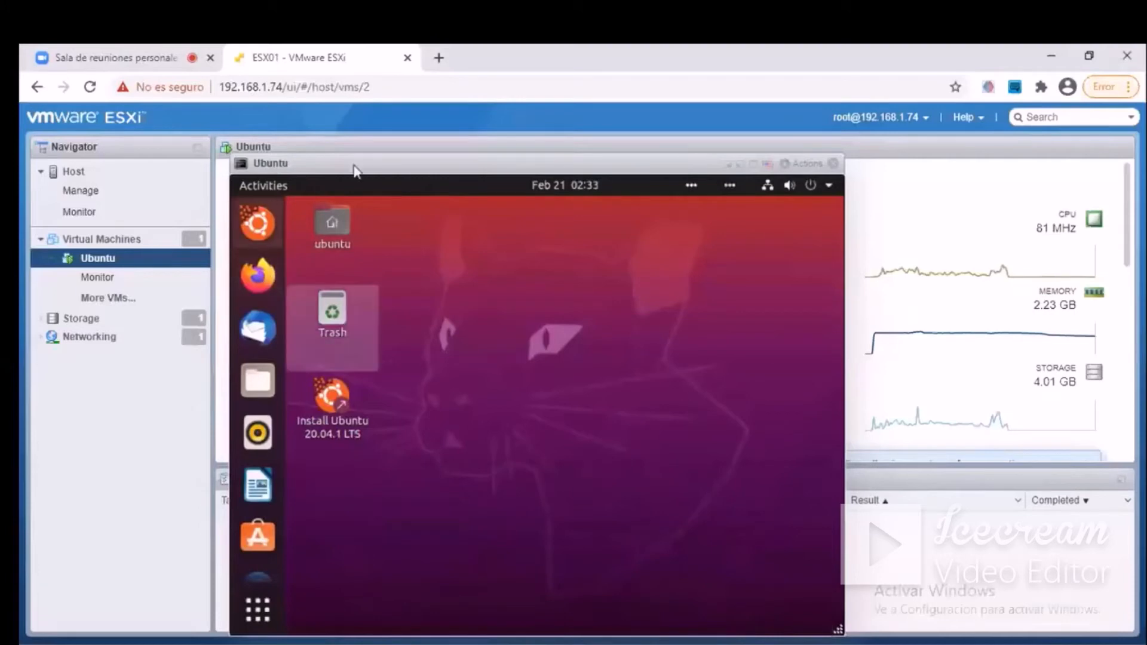
left_click(835, 165)
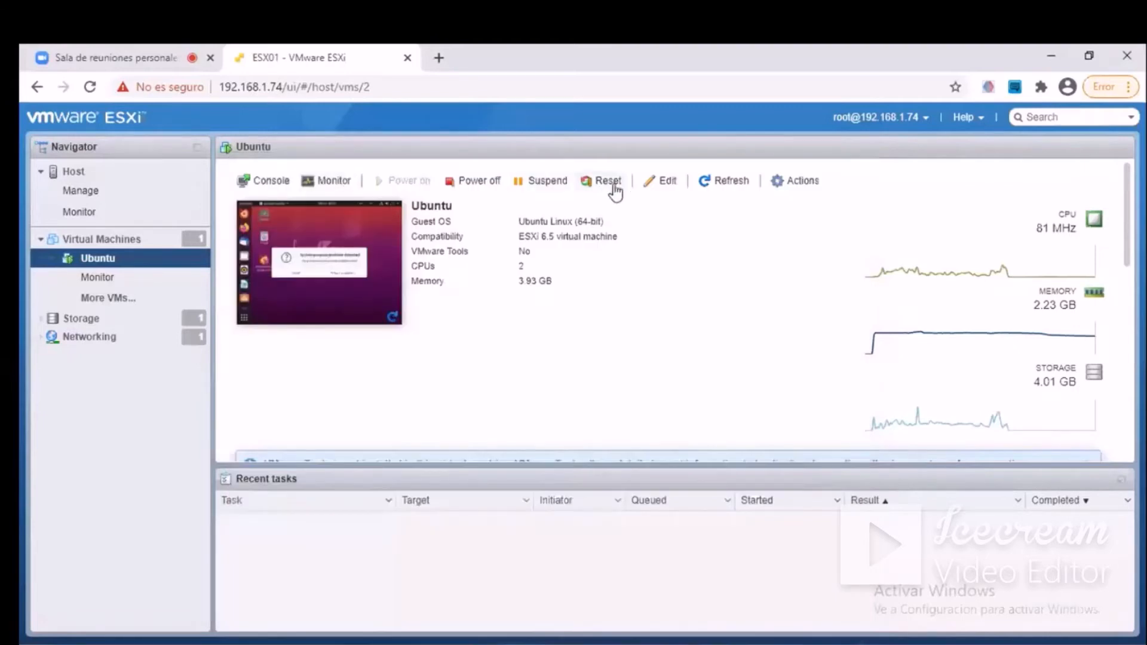
left_click(662, 184)
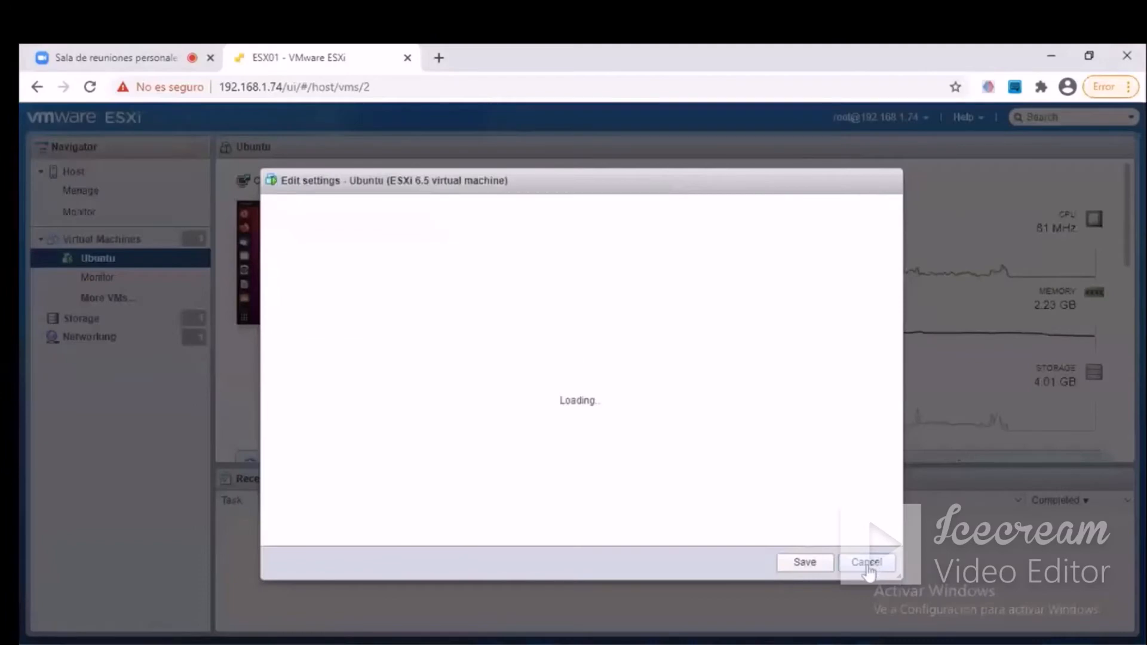
left_click(867, 563)
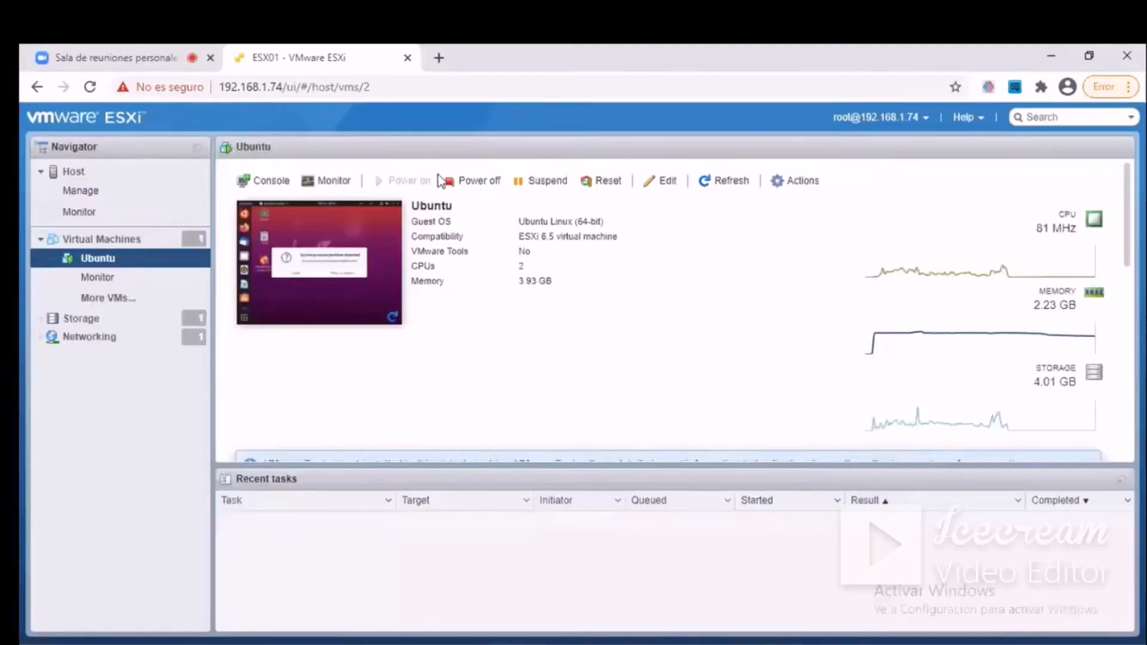
left_click(647, 181)
right_click(646, 181)
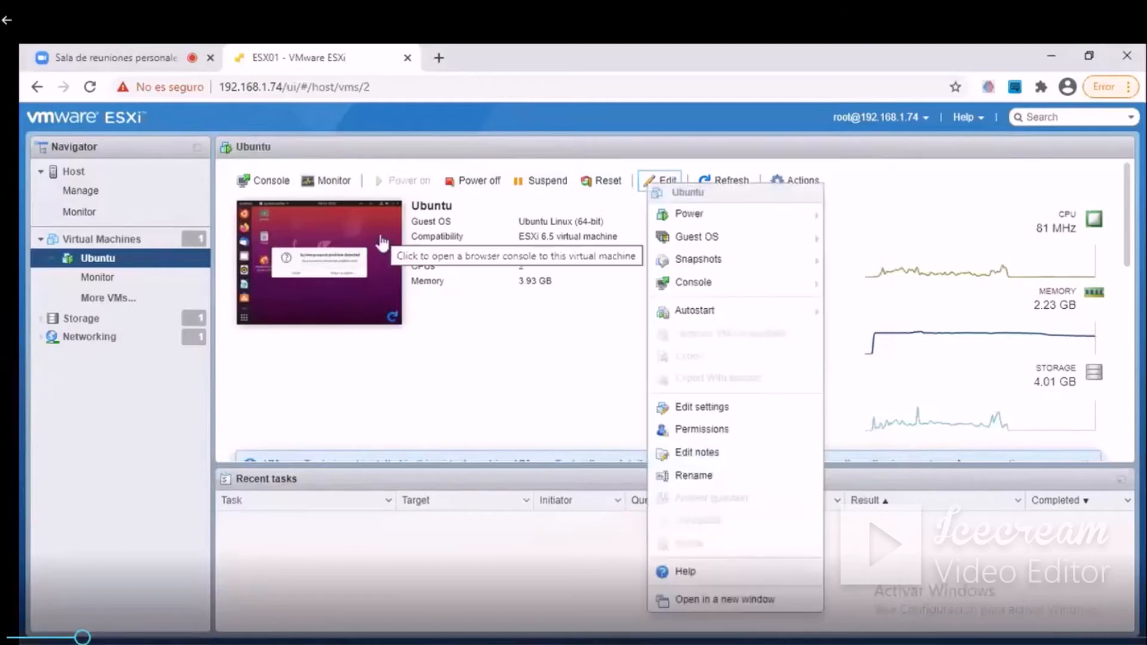
right_click(376, 241)
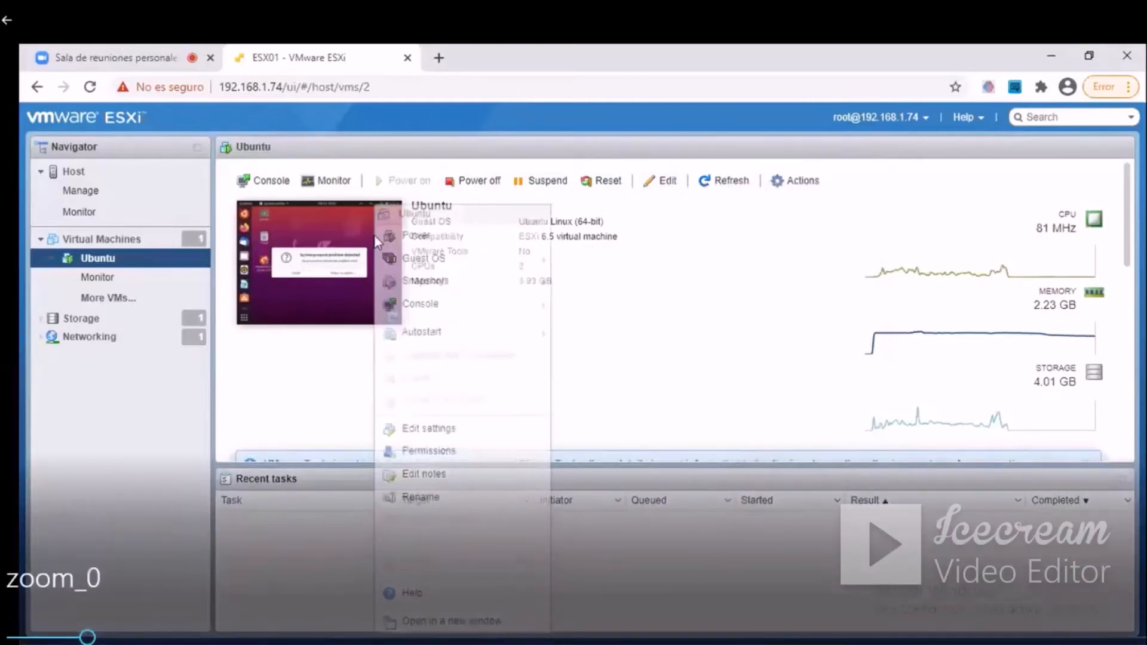
View the Ubuntu machine's desktop in the embedded browser console and in a console in a new window, closing each.
left_click(376, 242)
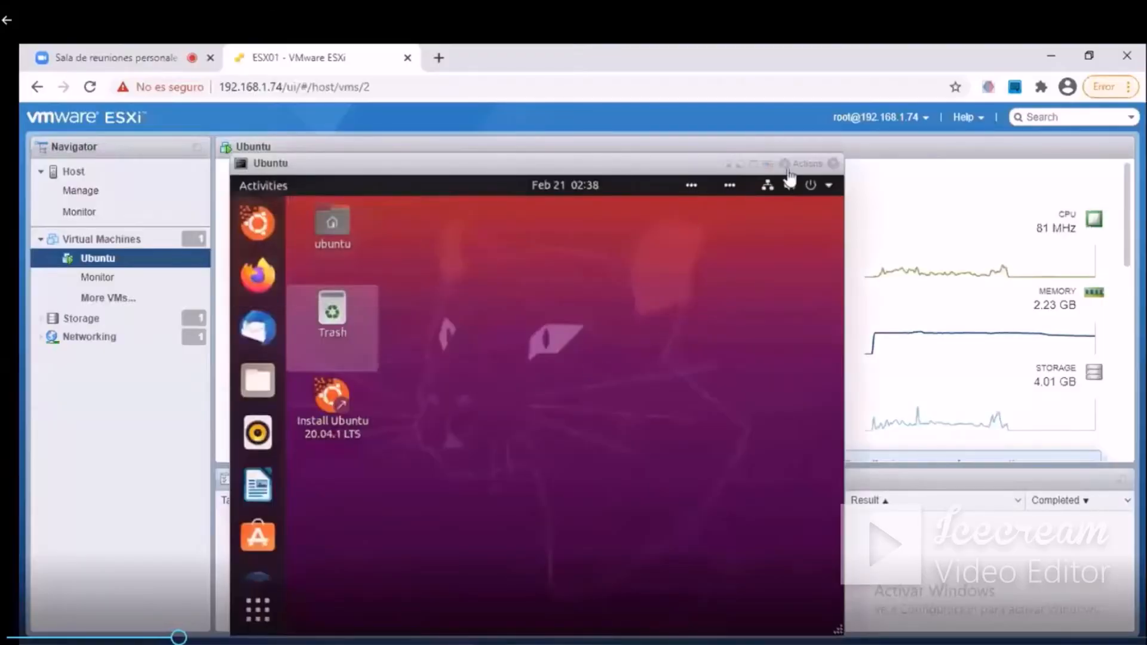
left_click(832, 164)
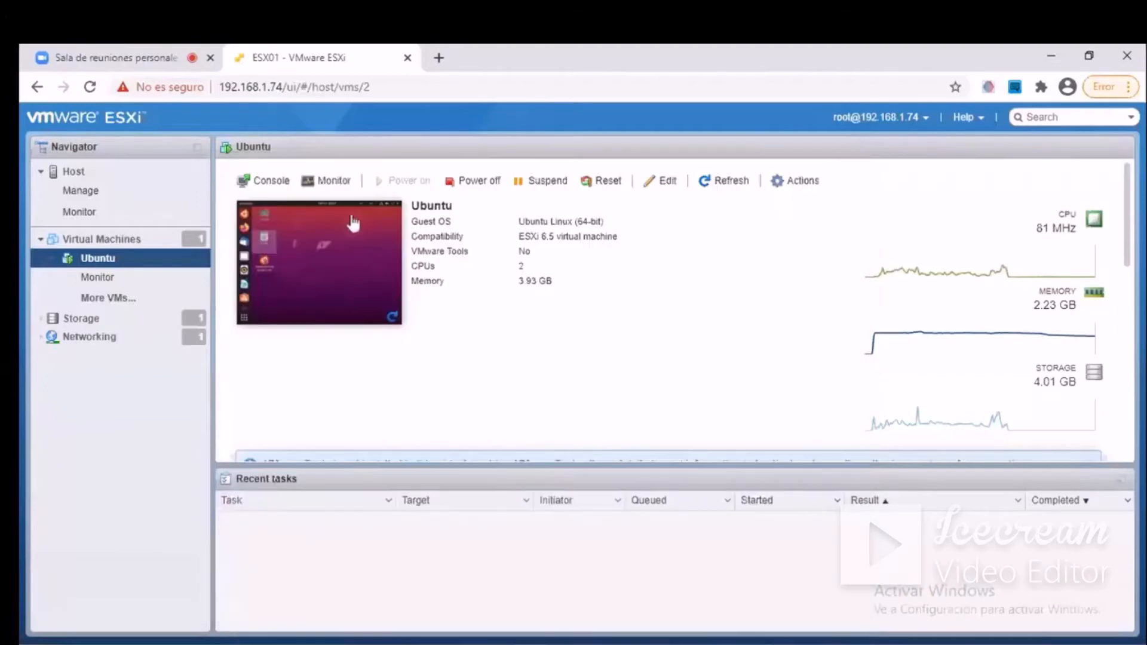
left_click(277, 182)
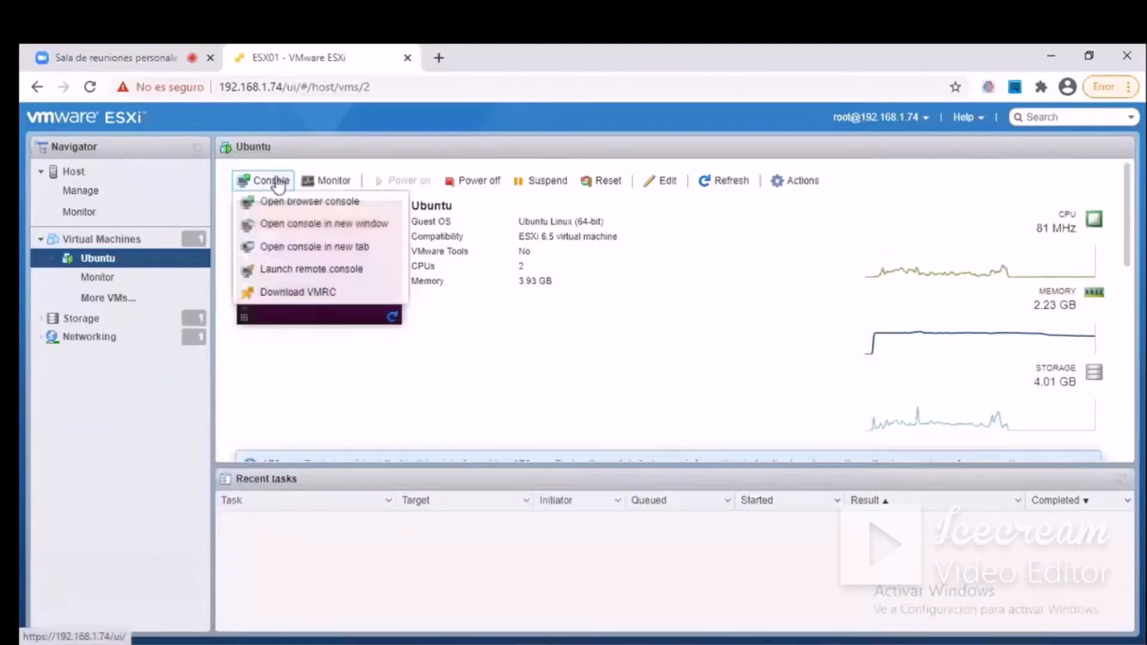
left_click(333, 225)
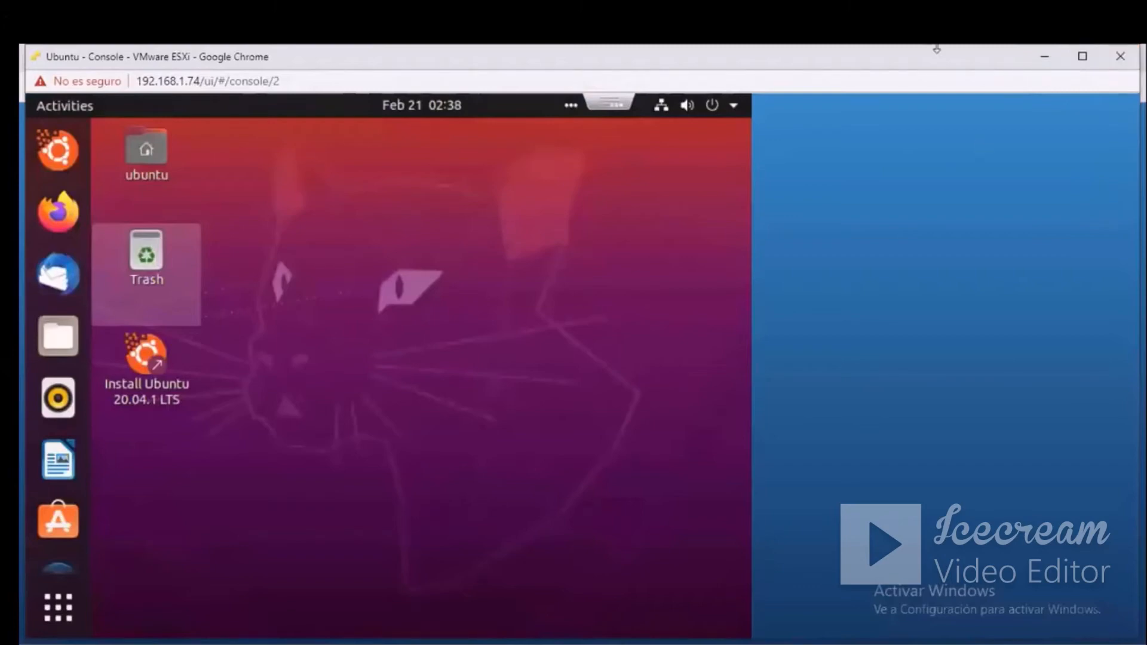
left_click(1117, 59)
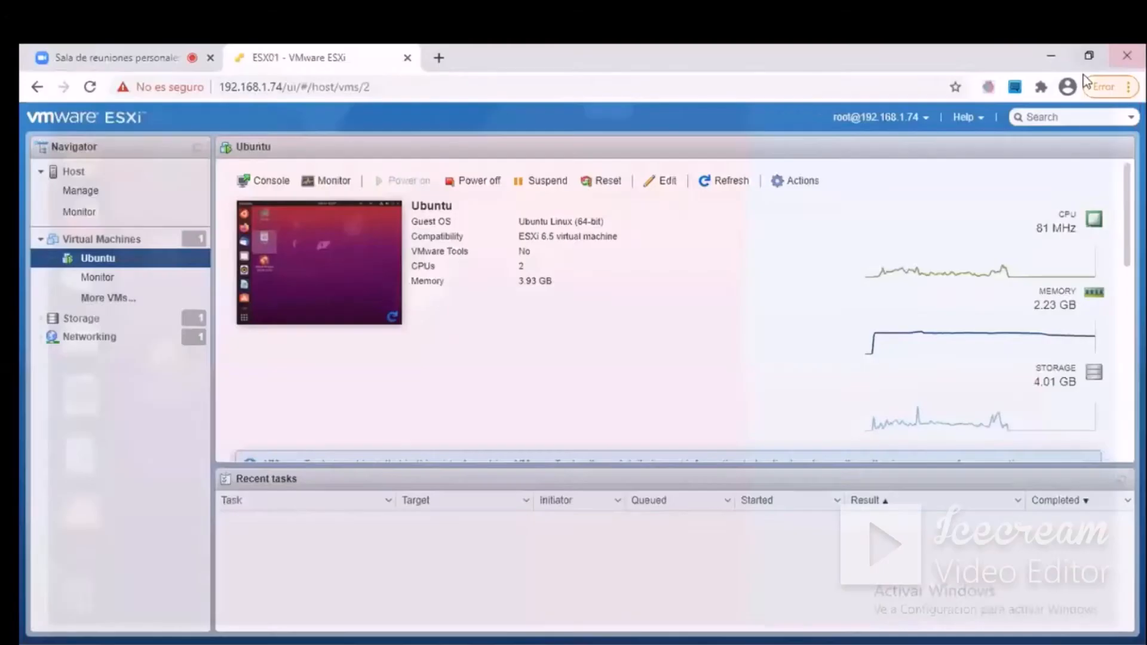
View the Ubuntu machine's console in a new browser tab and close that tab.
left_click(263, 181)
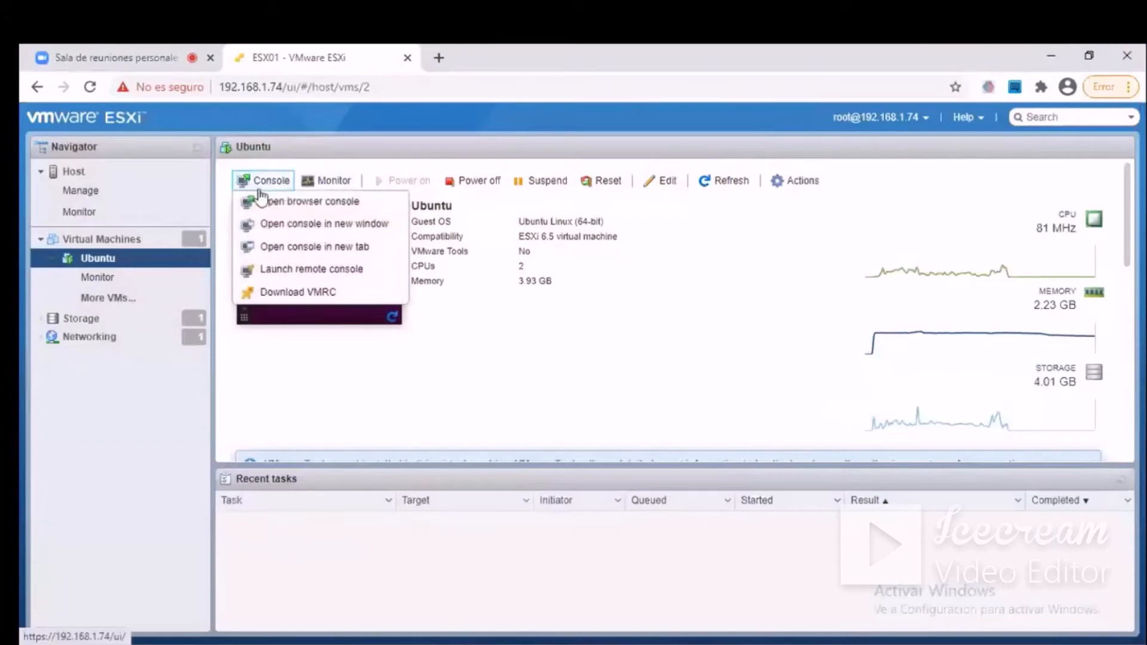
left_click(309, 252)
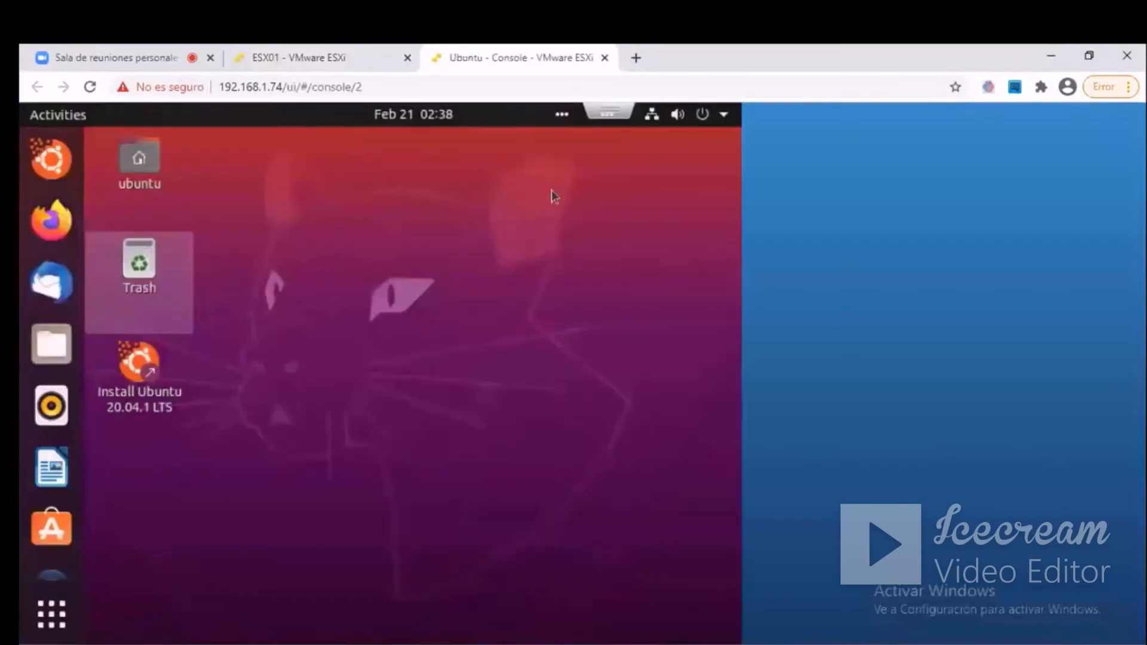
left_click(605, 58)
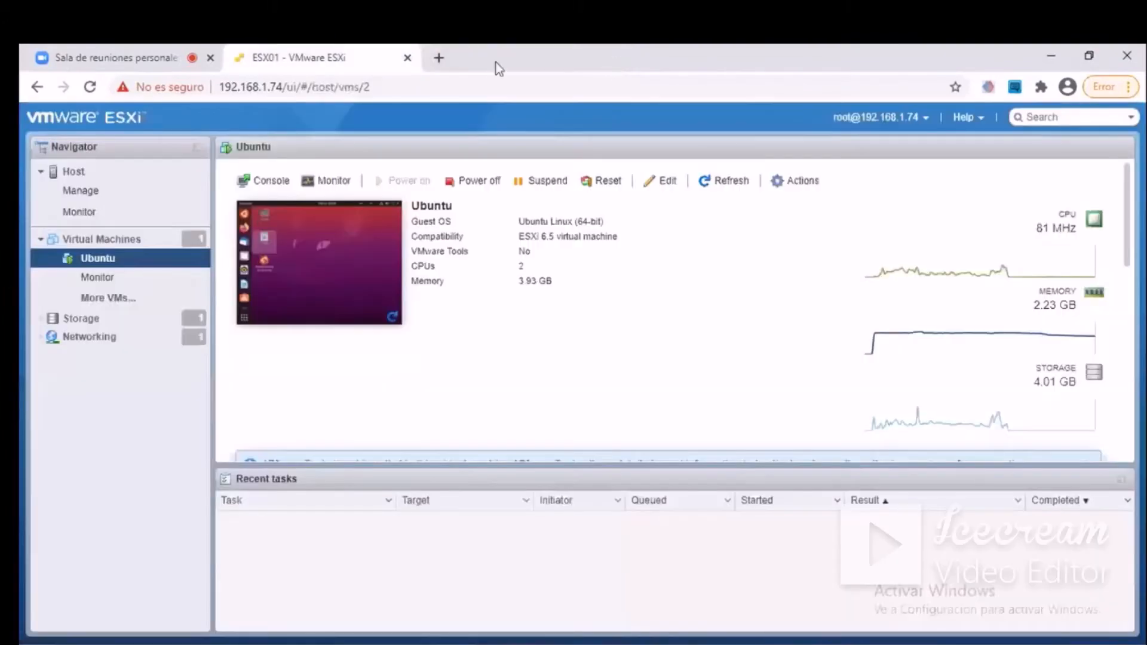
Launch the remote console but decline opening VMware Workstation, and check the Ubuntu desktop in the embedded browser console instead.
left_click(272, 181)
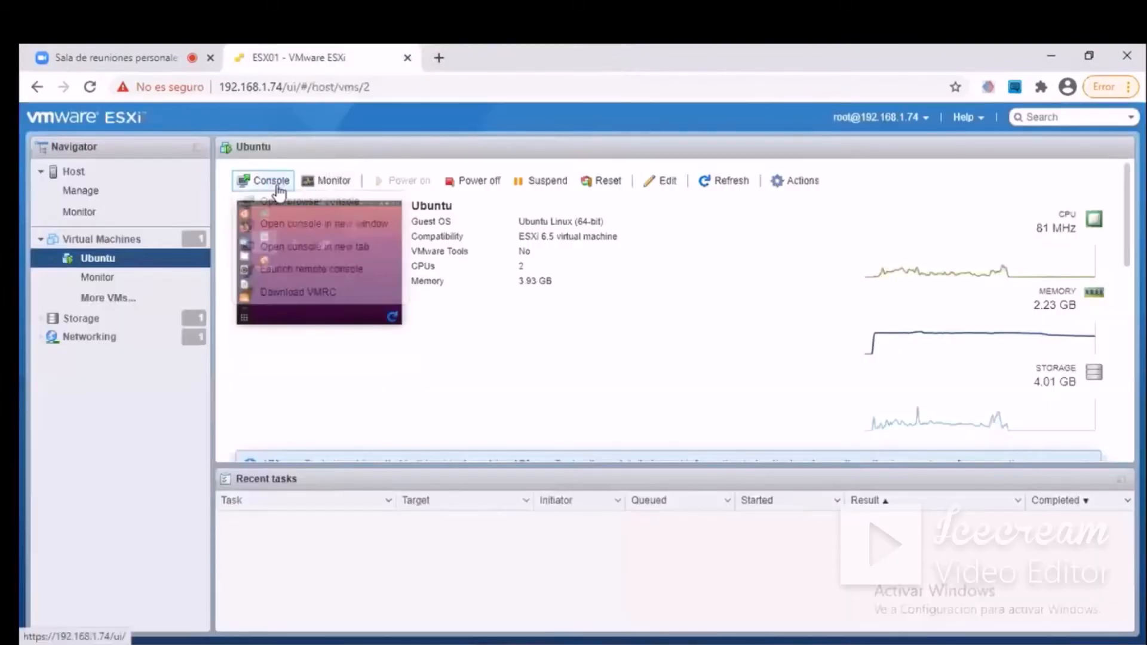
left_click(312, 269)
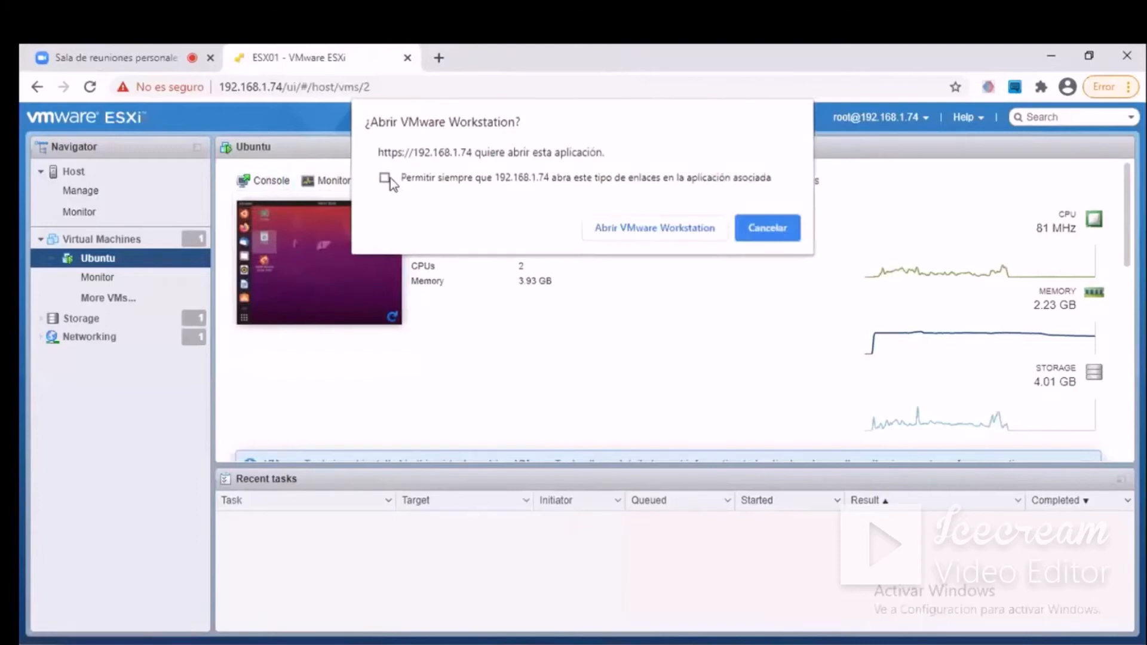
left_click(768, 228)
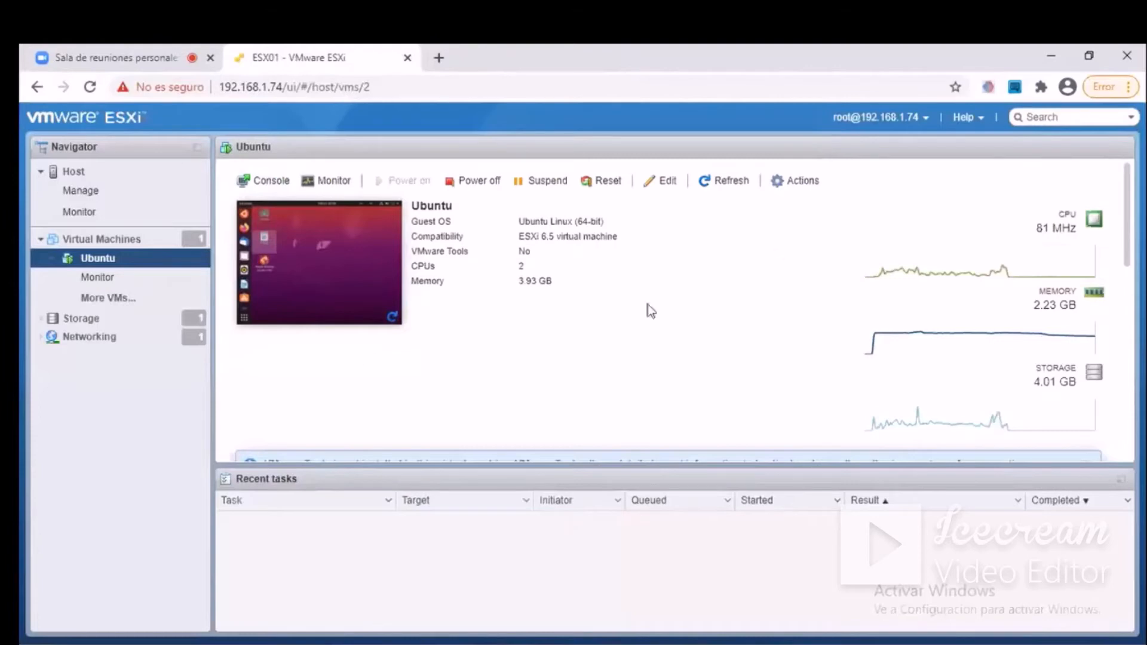
left_click(314, 270)
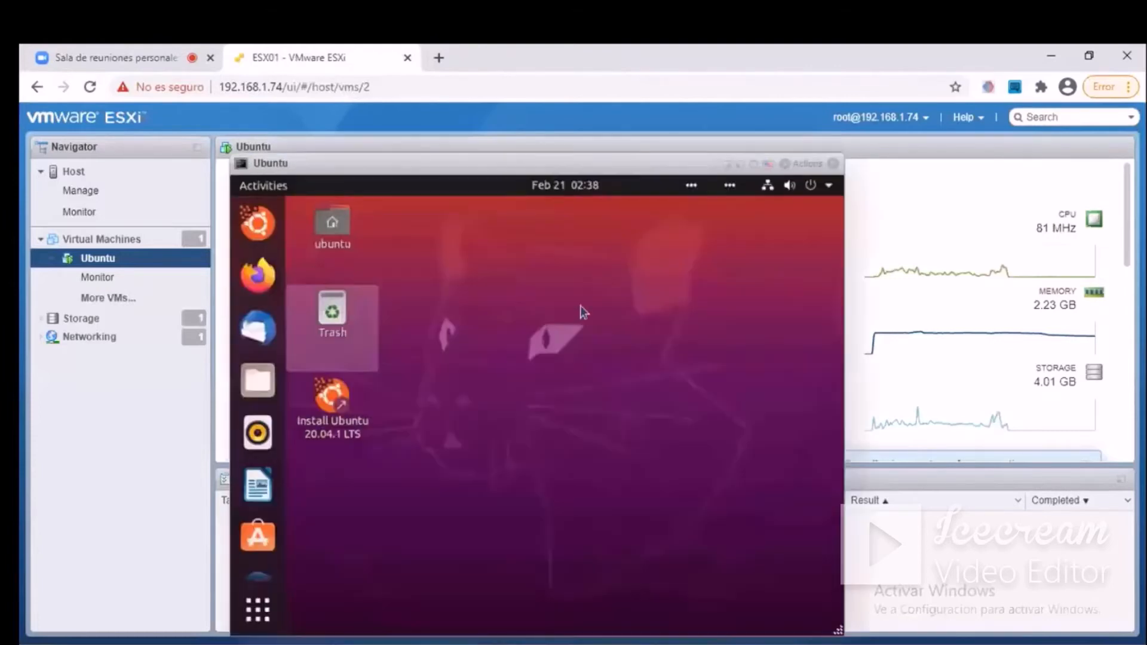
left_click(832, 163)
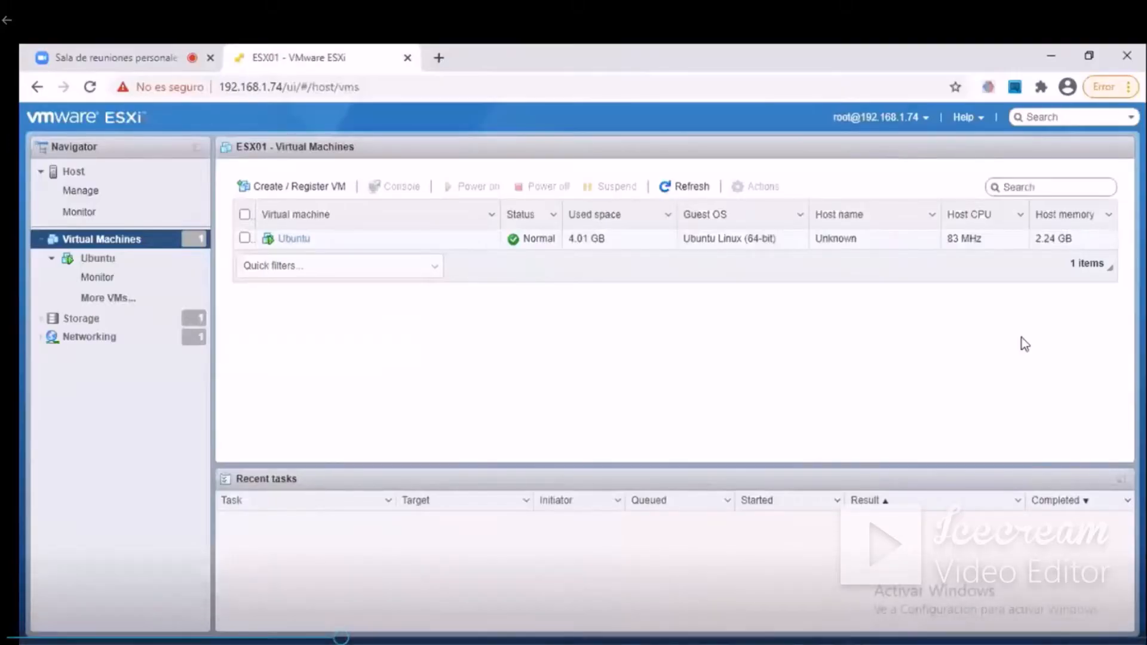
Look at the Ubuntu machine's details page and its entry in the host's virtual machines list.
left_click(98, 260)
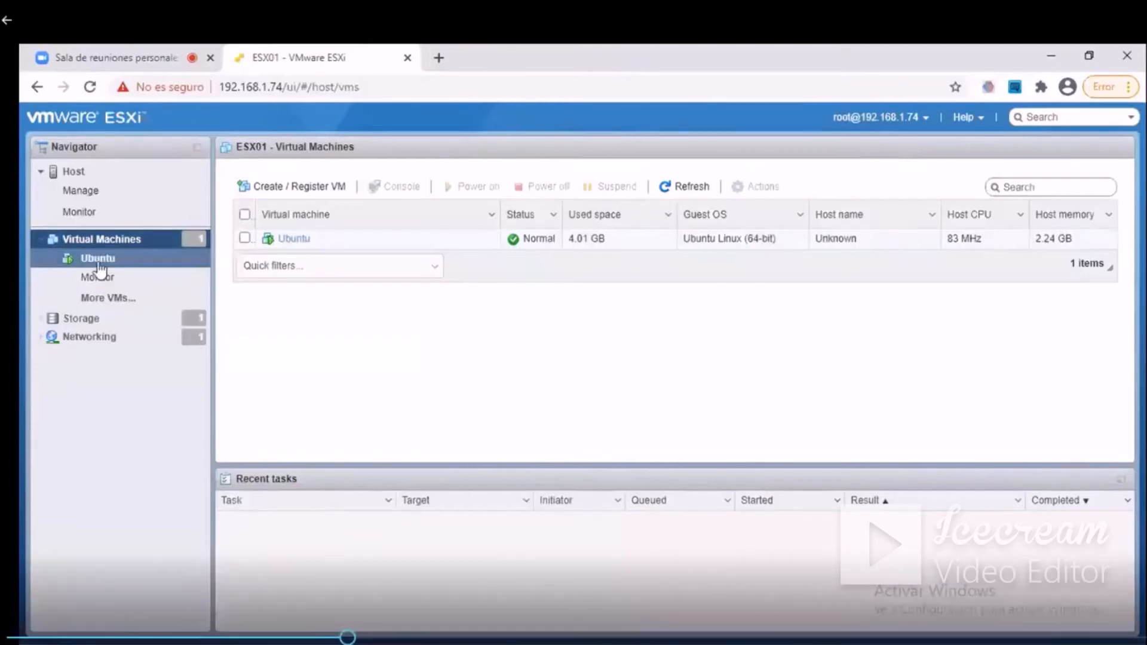
left_click(136, 239)
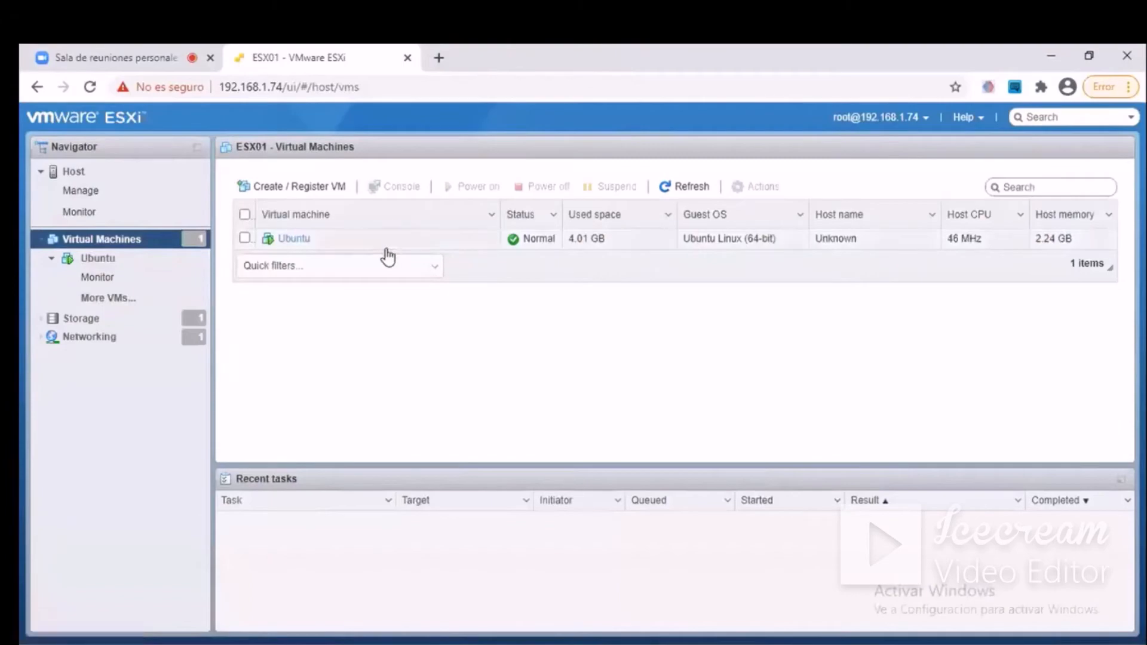
double_click(585, 242)
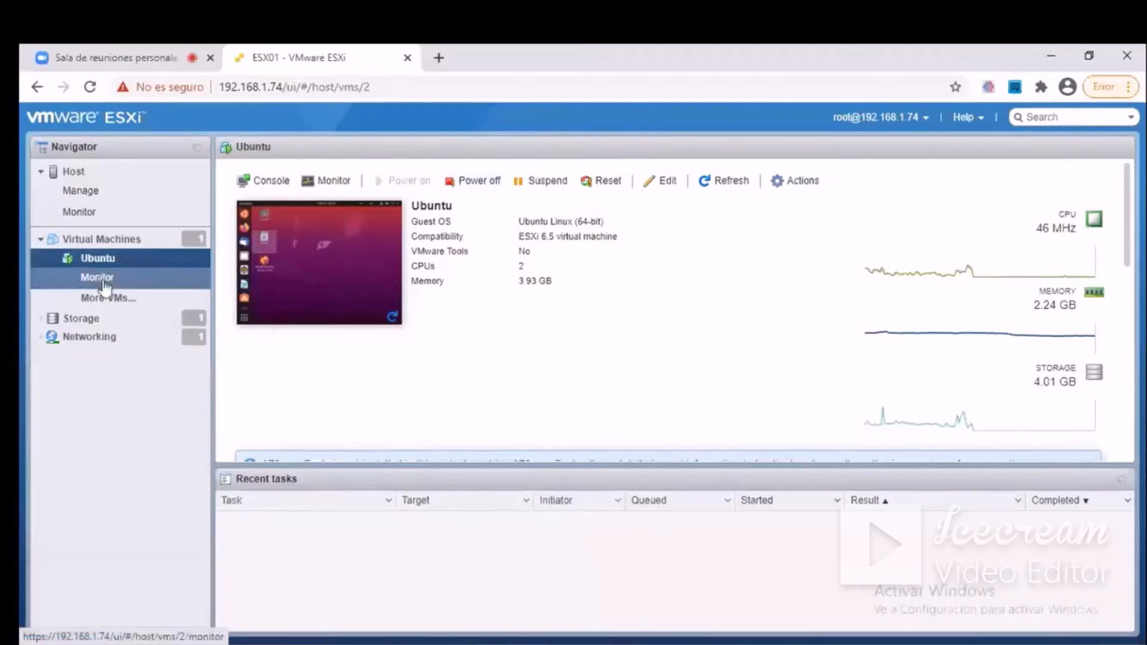
left_click(107, 240)
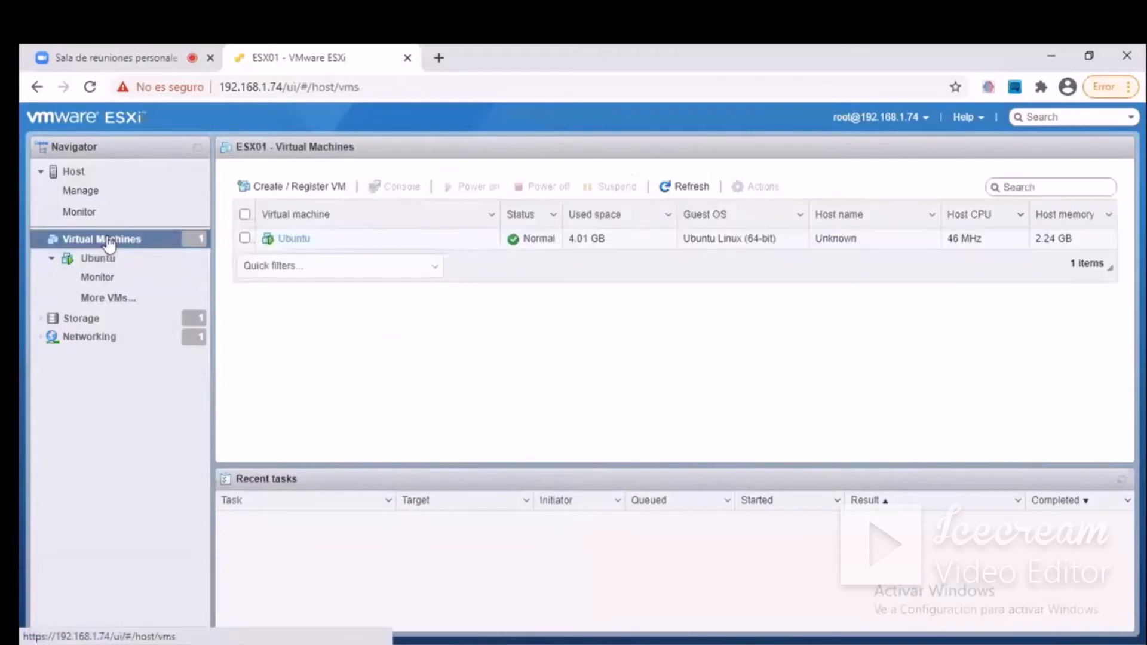
Power off the Ubuntu virtual machine from the virtual machines list, accepting the data loss warning, and deselect the machine.
left_click(244, 238)
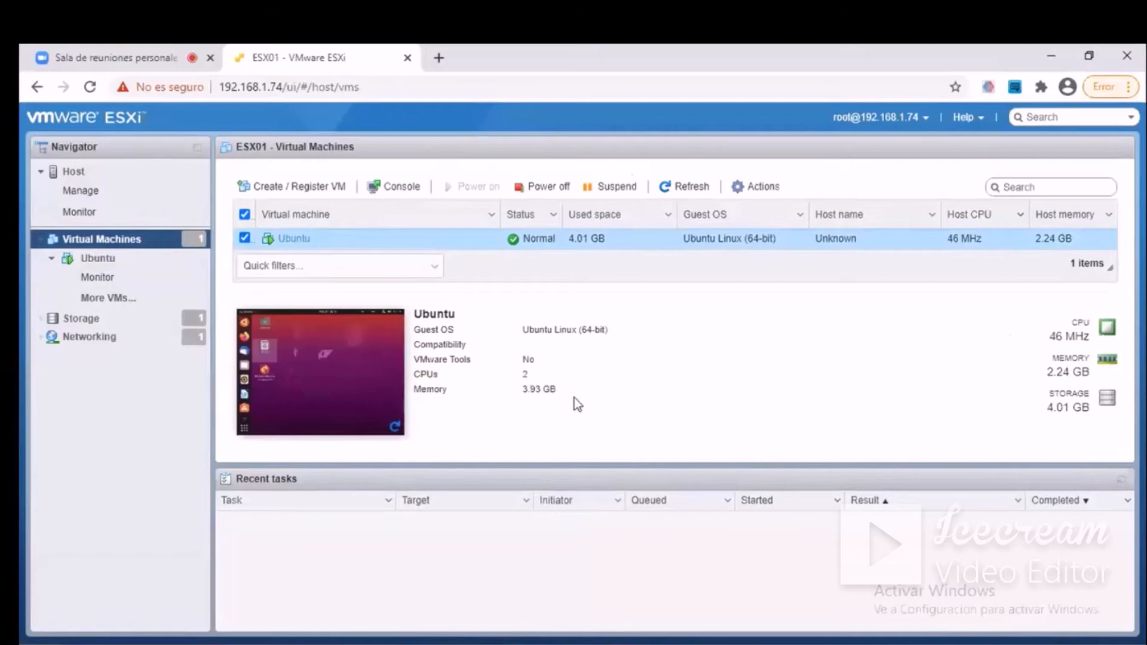
left_click(530, 185)
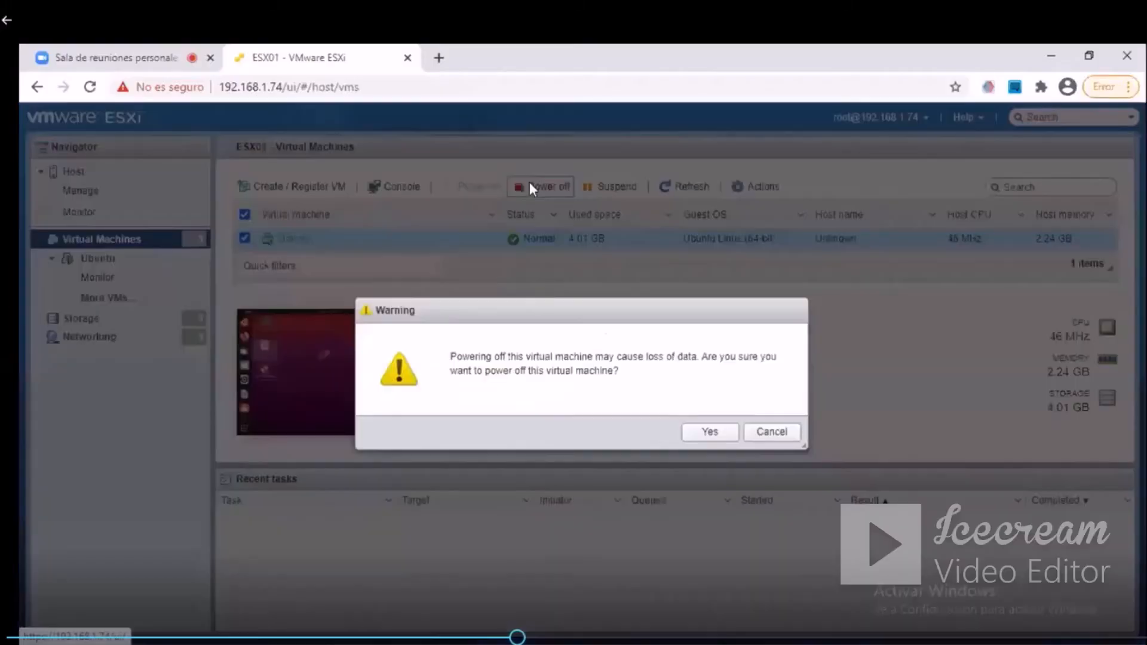
left_click(711, 432)
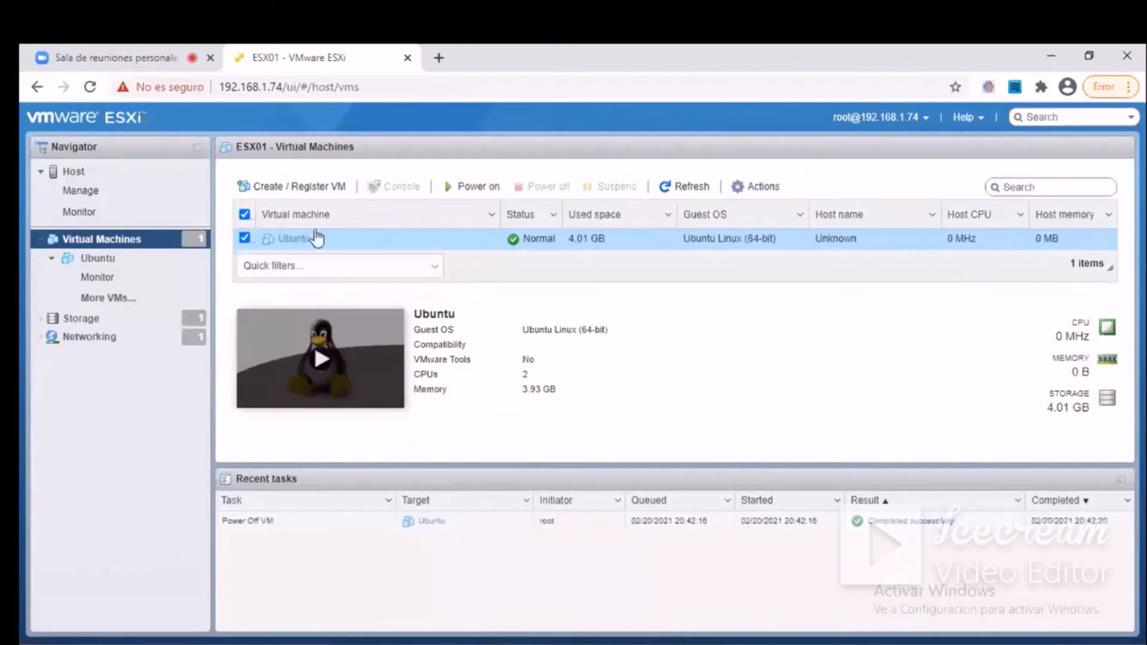
left_click(244, 238)
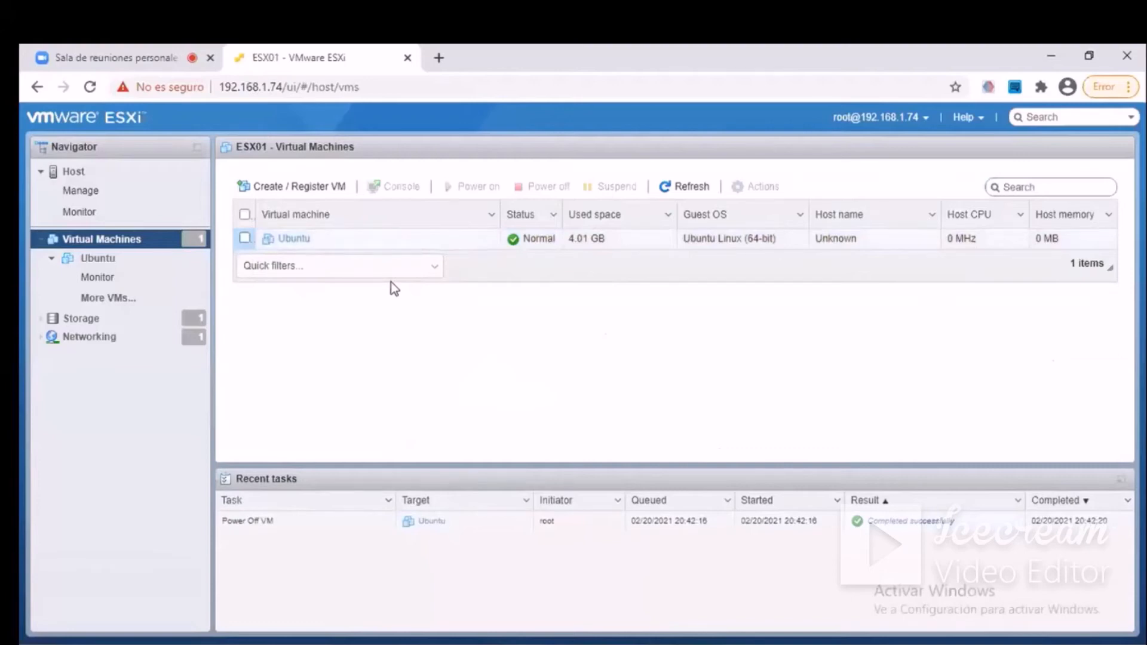
Open the settings of the powered-off Ubuntu virtual machine and review its virtual hardware.
right_click(299, 245)
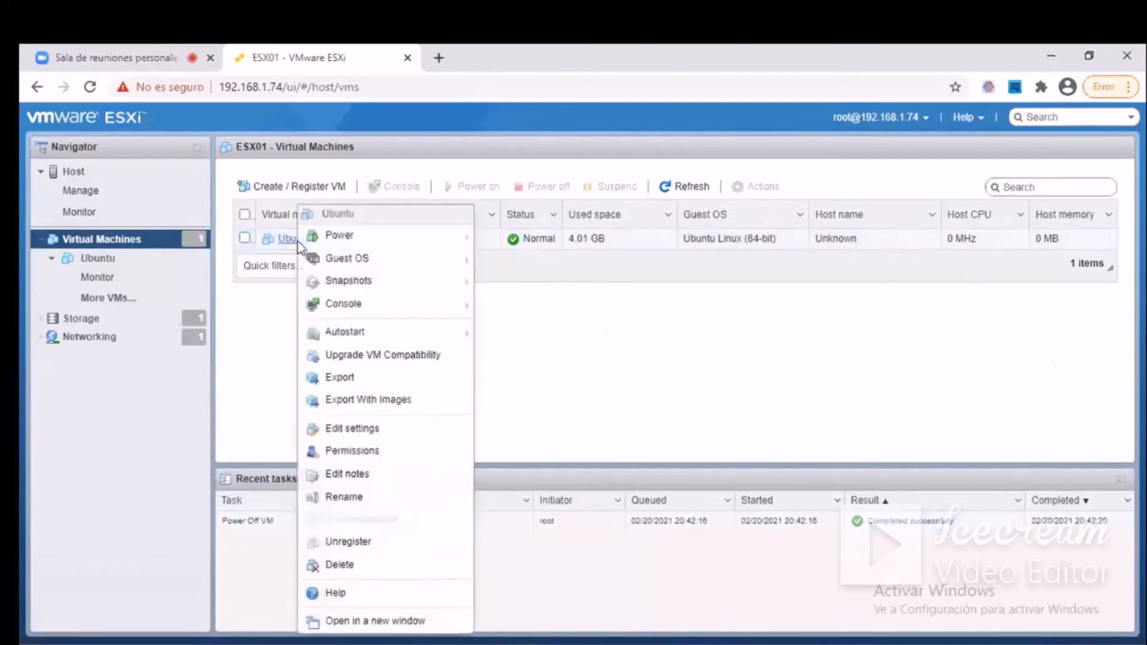
left_click(346, 428)
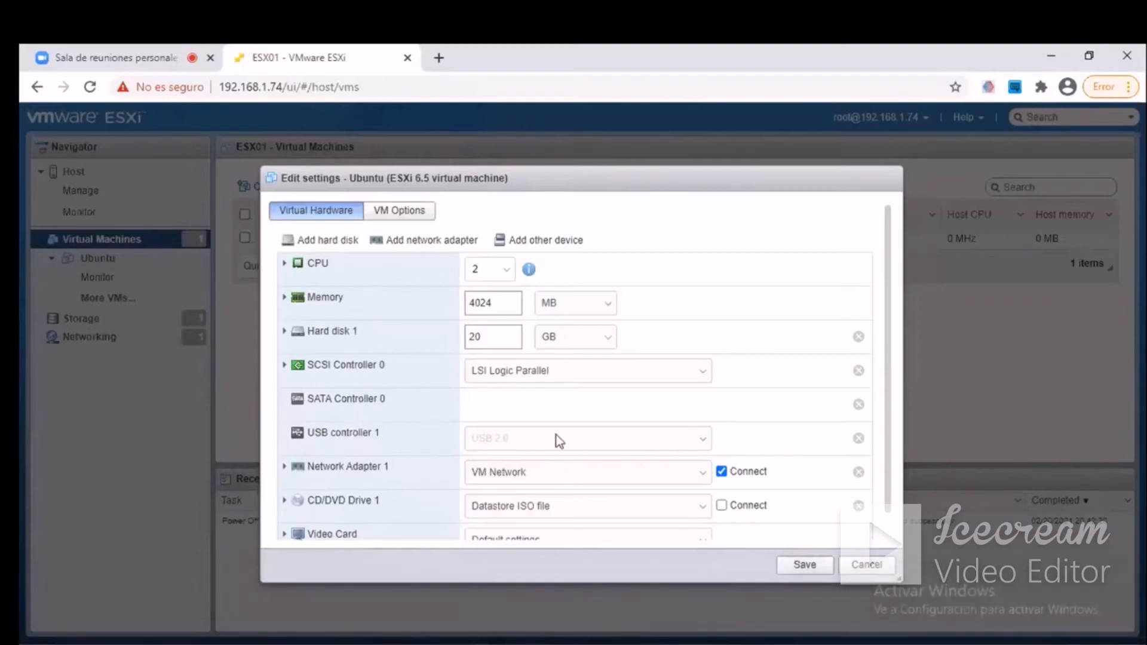
scroll(558, 440, "down", 1)
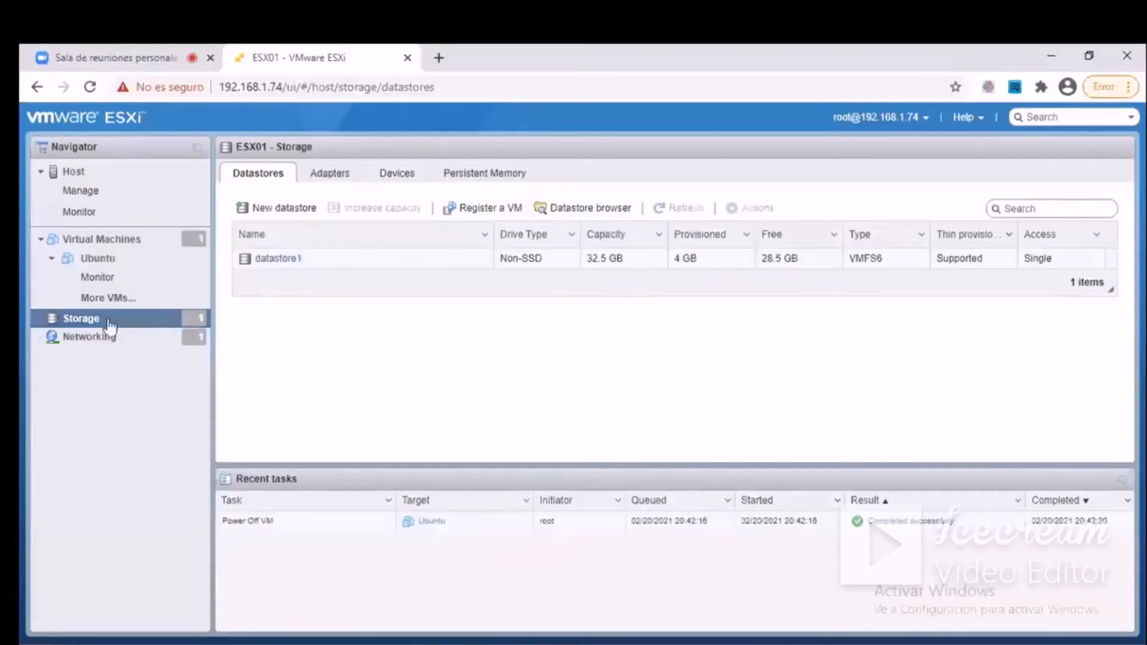
Browse the Ubuntu folder on datastore1 in the datastore browser and view the details of Ubuntu.vmdk.
left_click(86, 324)
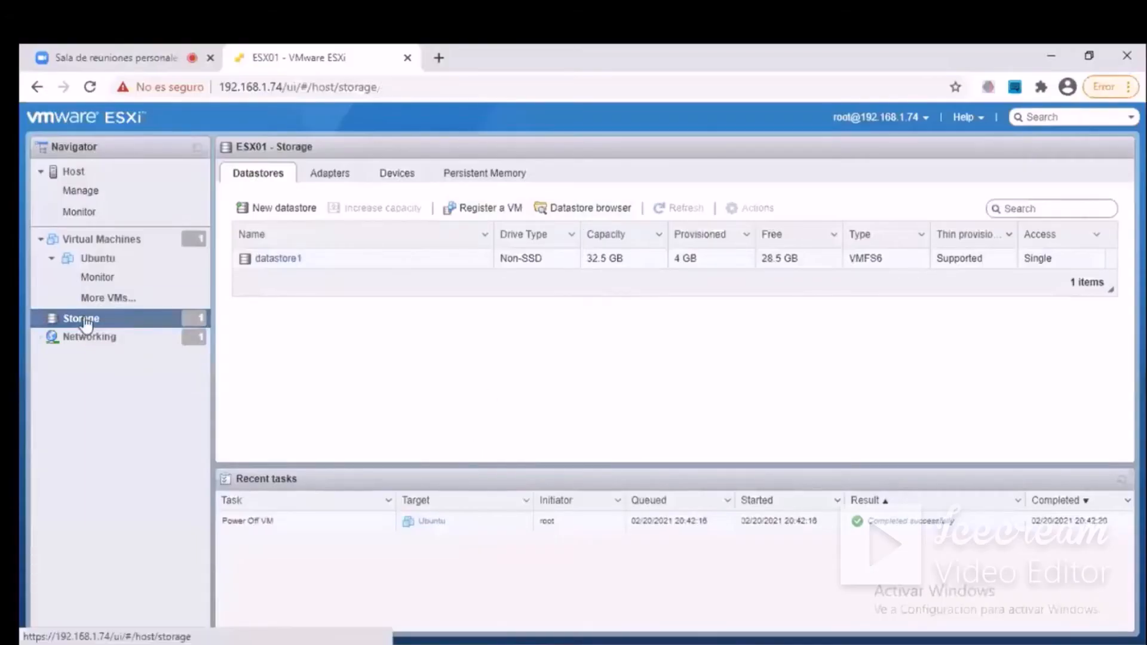
left_click(582, 210)
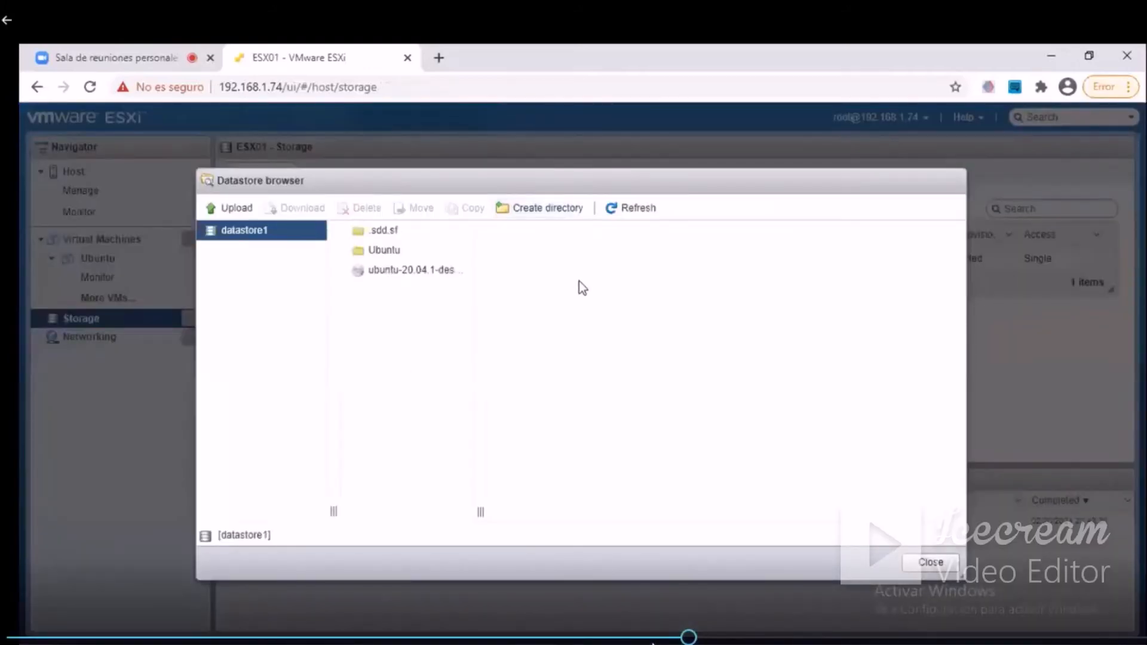
left_click(408, 269)
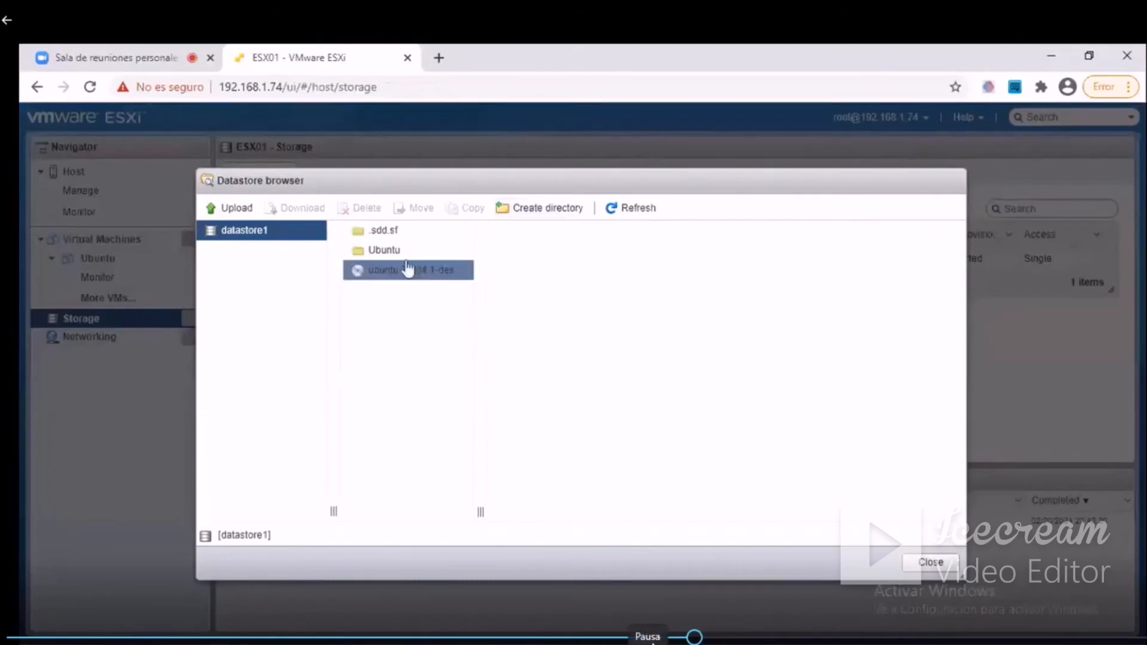
left_click(385, 251)
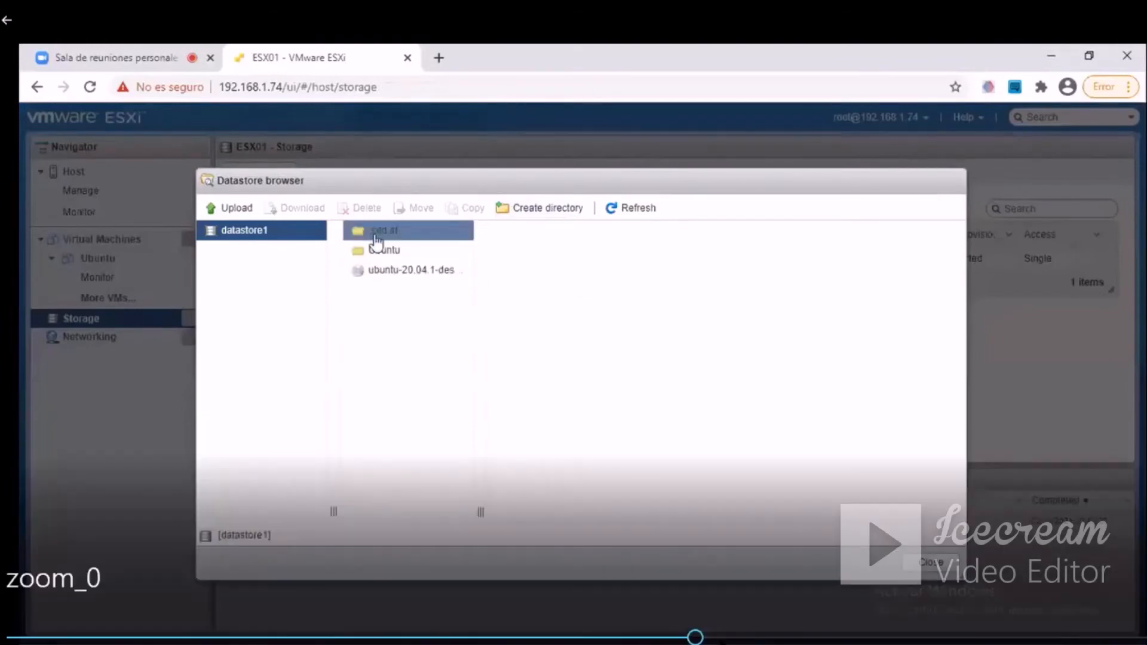
left_click(732, 637)
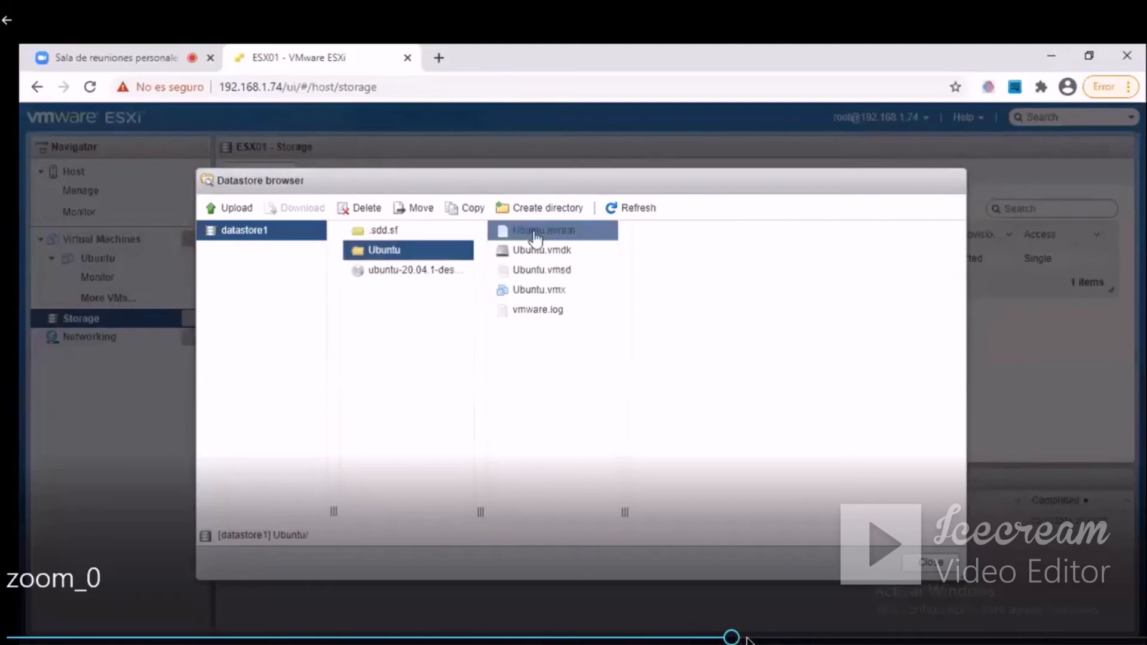
left_click(746, 637)
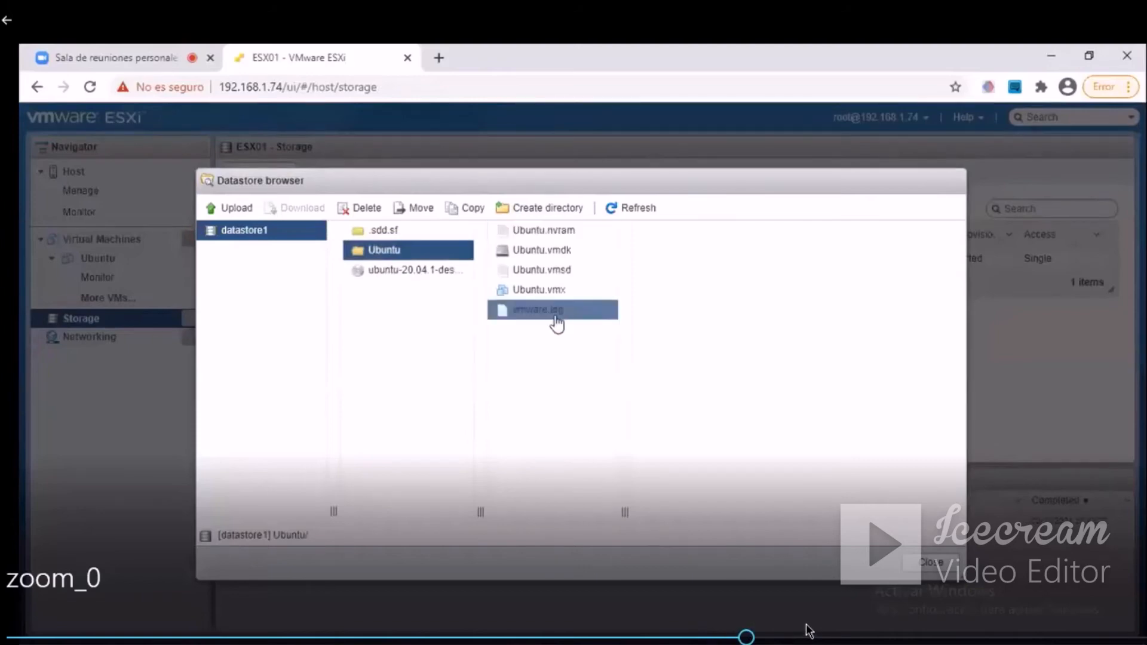
left_click(765, 637)
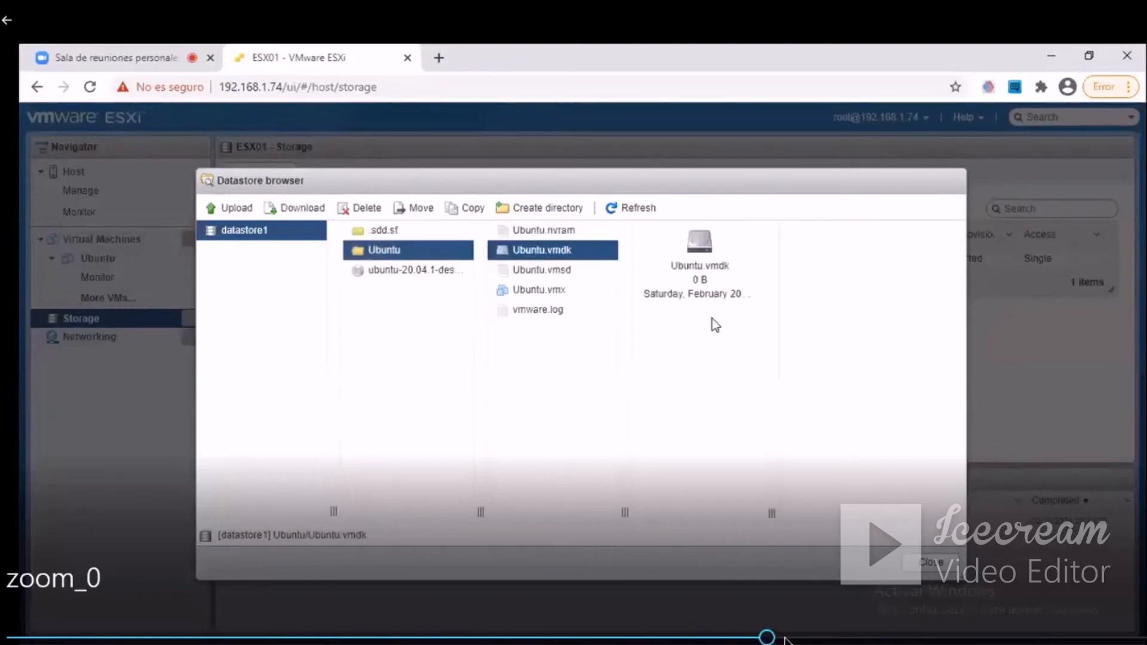
Add a new 16 GB hard disk in the Ubuntu virtual machine's hardware settings and expand its options.
left_click(784, 637)
left_click(805, 638)
left_click(828, 638)
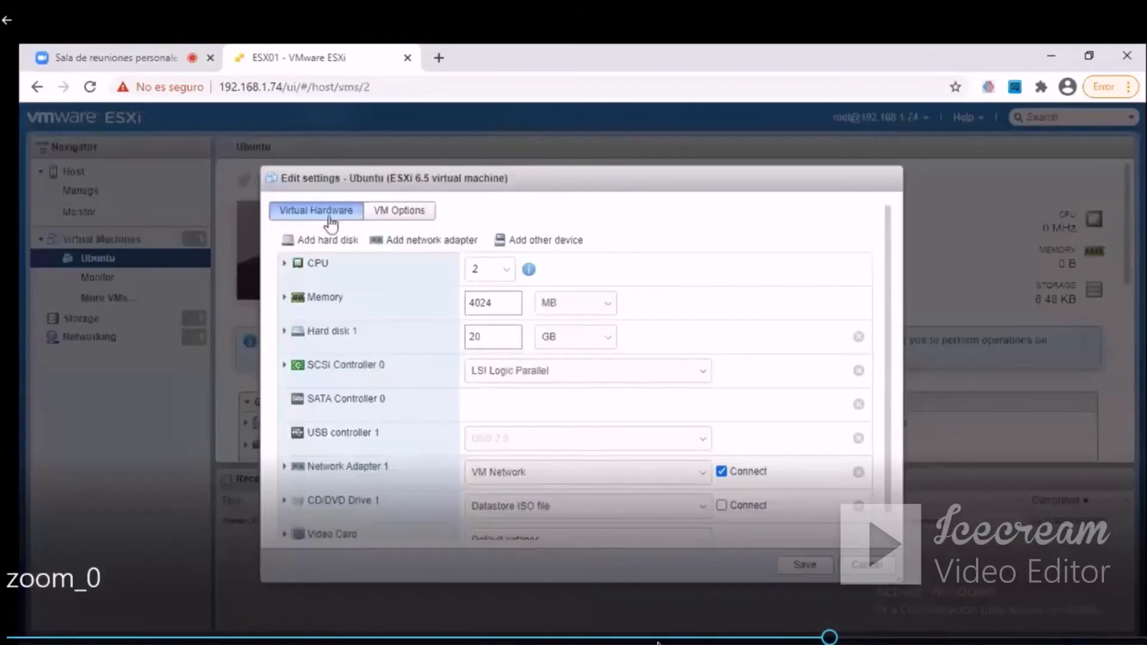
left_click(844, 638)
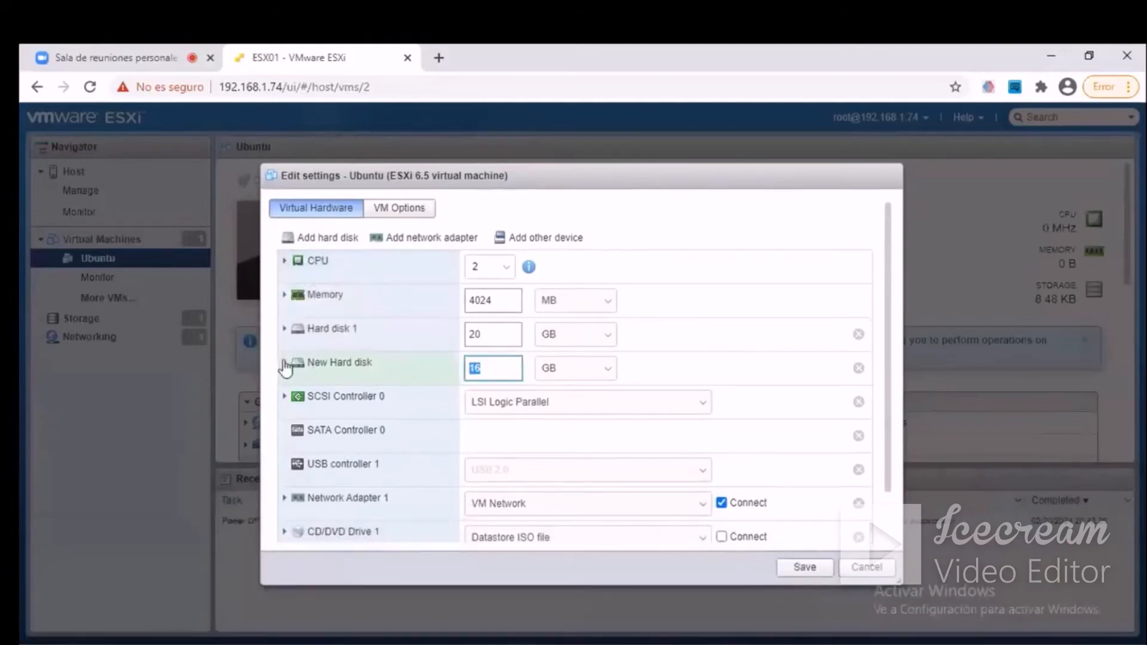
left_click(285, 363)
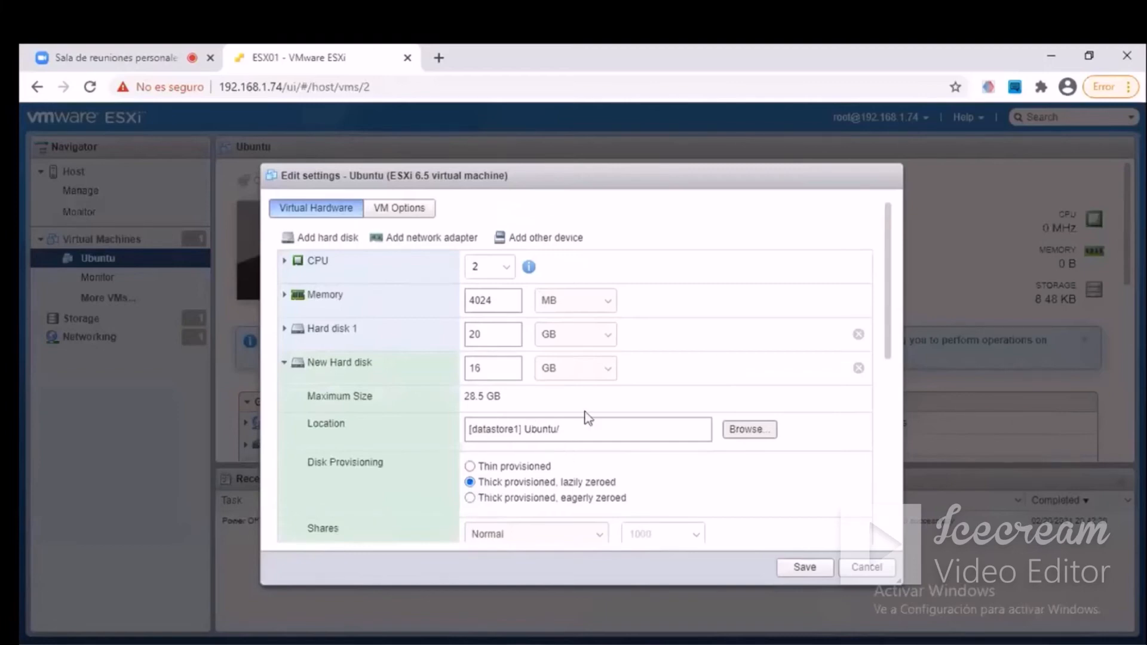
Review the new hard disk's options, keep it thick provisioned, lazily zeroed, and save the Ubuntu machine's settings.
scroll(661, 412, "down", 2)
scroll(660, 412, "down", 5)
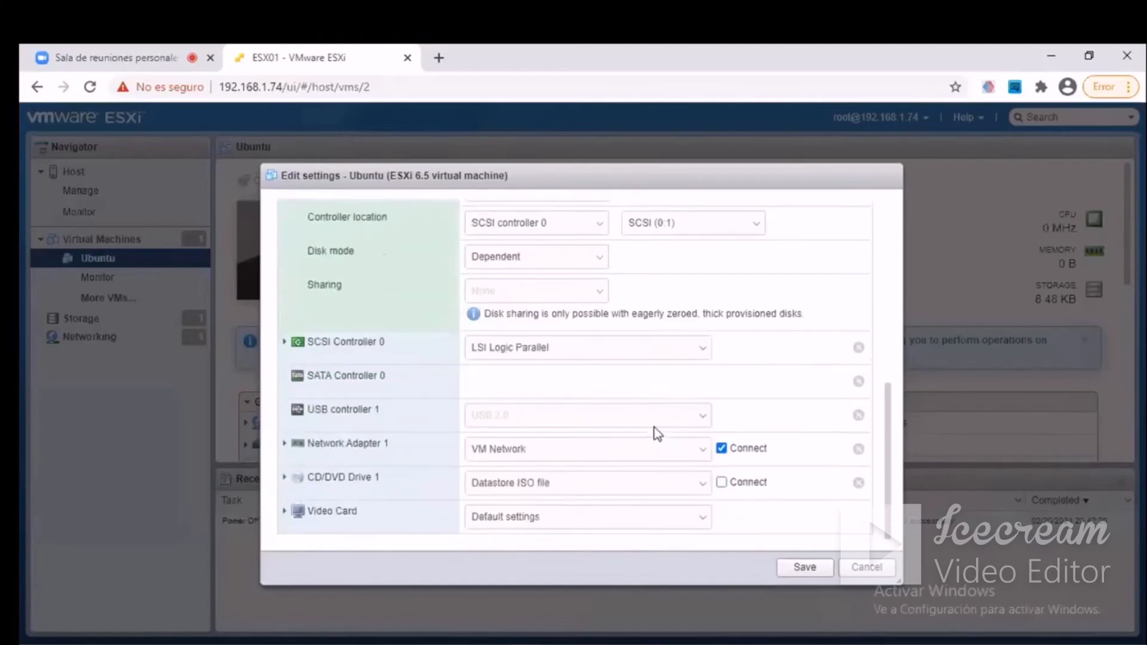
scroll(657, 433, "up", 8)
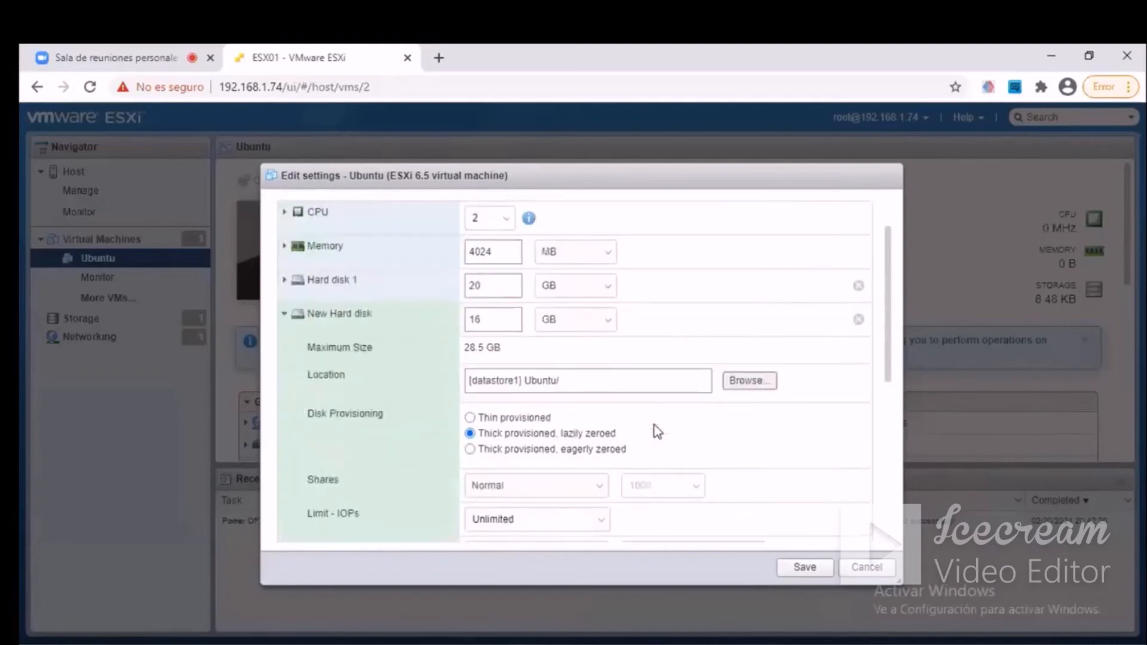
scroll(657, 430, "down", 6)
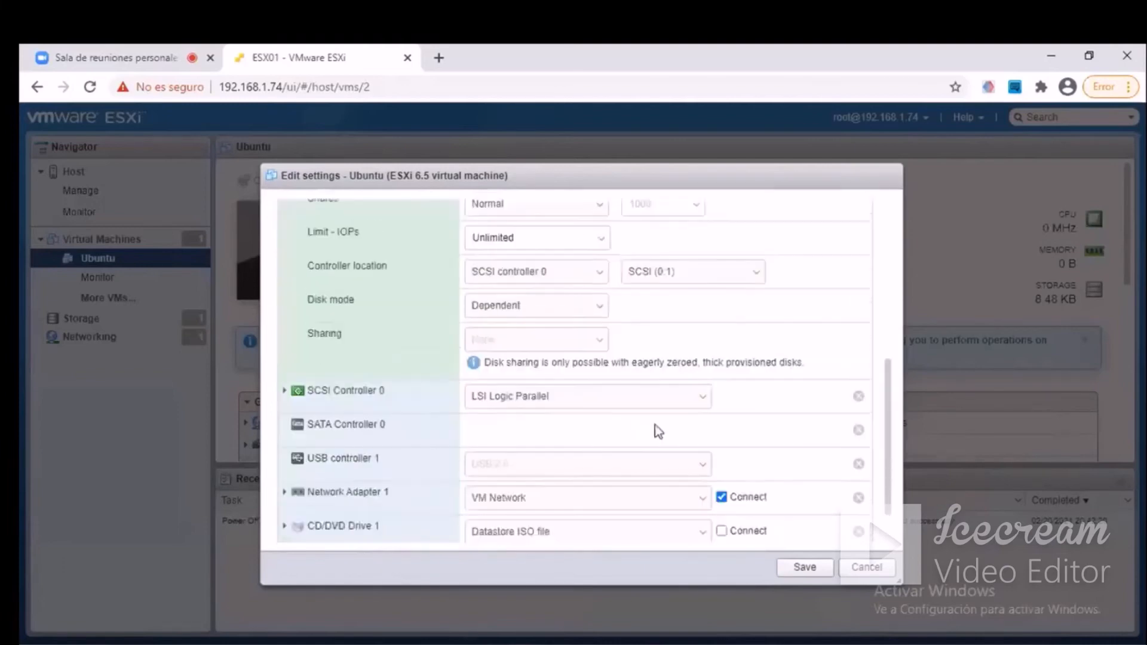
scroll(658, 430, "up", 6)
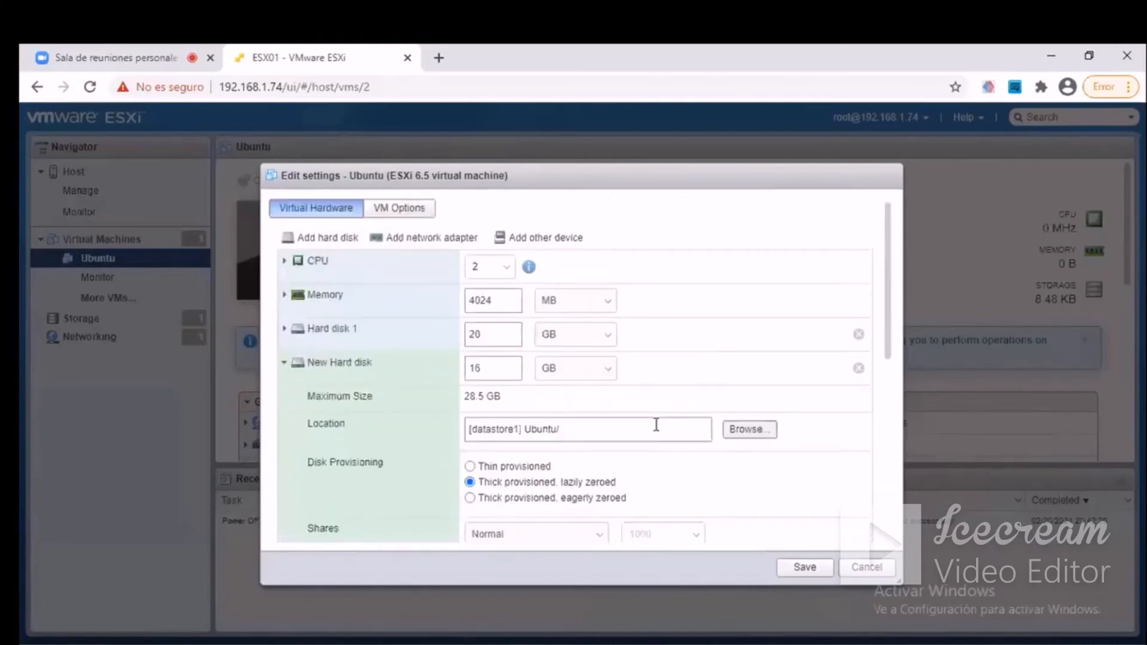
scroll(656, 425, "down", 2)
scroll(657, 432, "down", 2)
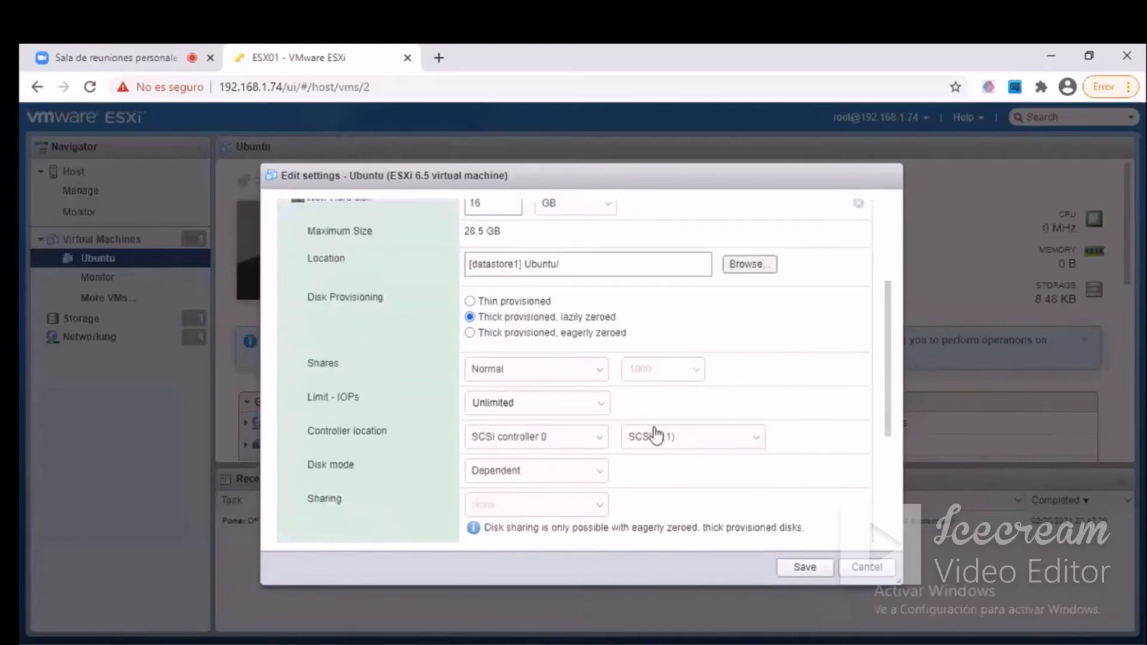
scroll(657, 435, "up", 1)
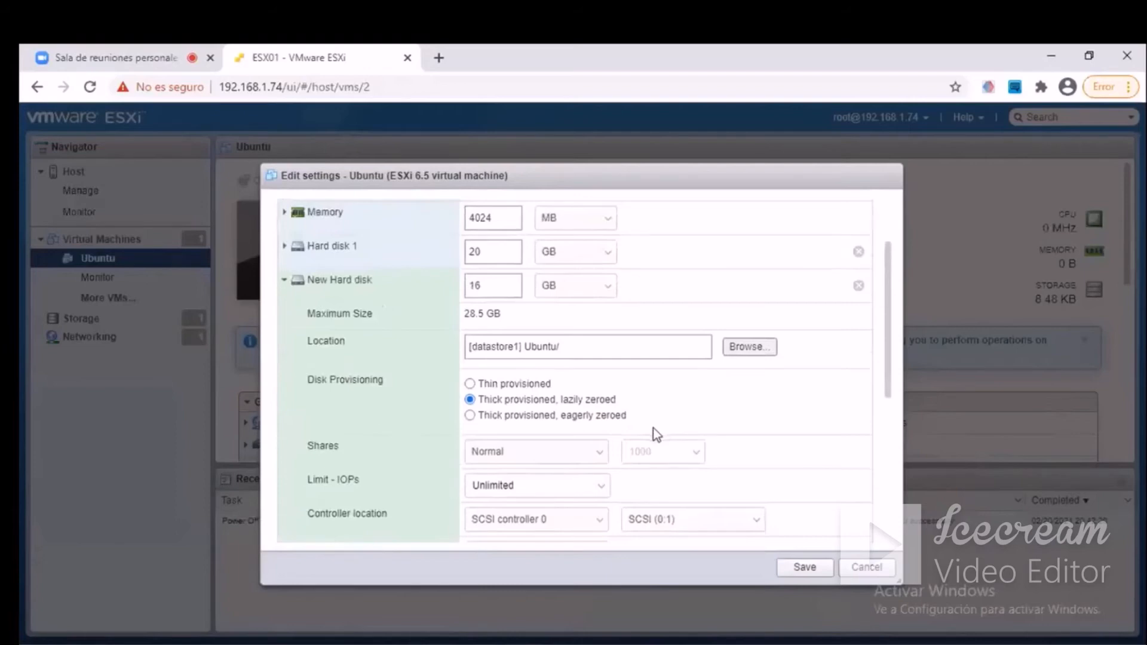
scroll(654, 428, "down", 1)
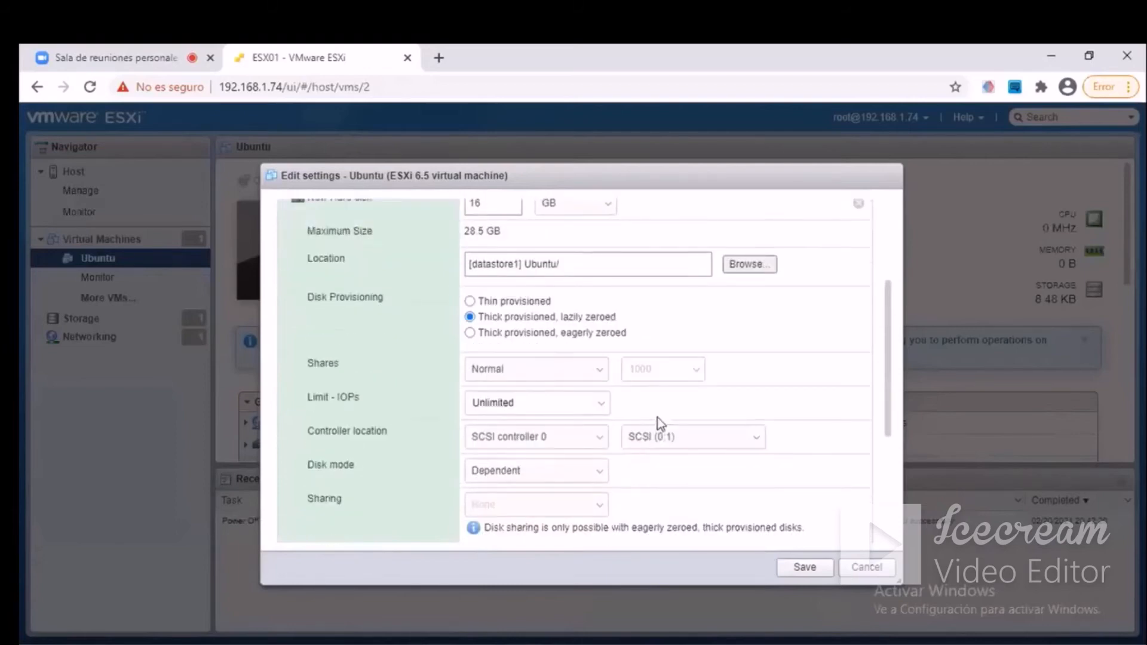
scroll(657, 419, "down", 1)
scroll(657, 418, "up", 3)
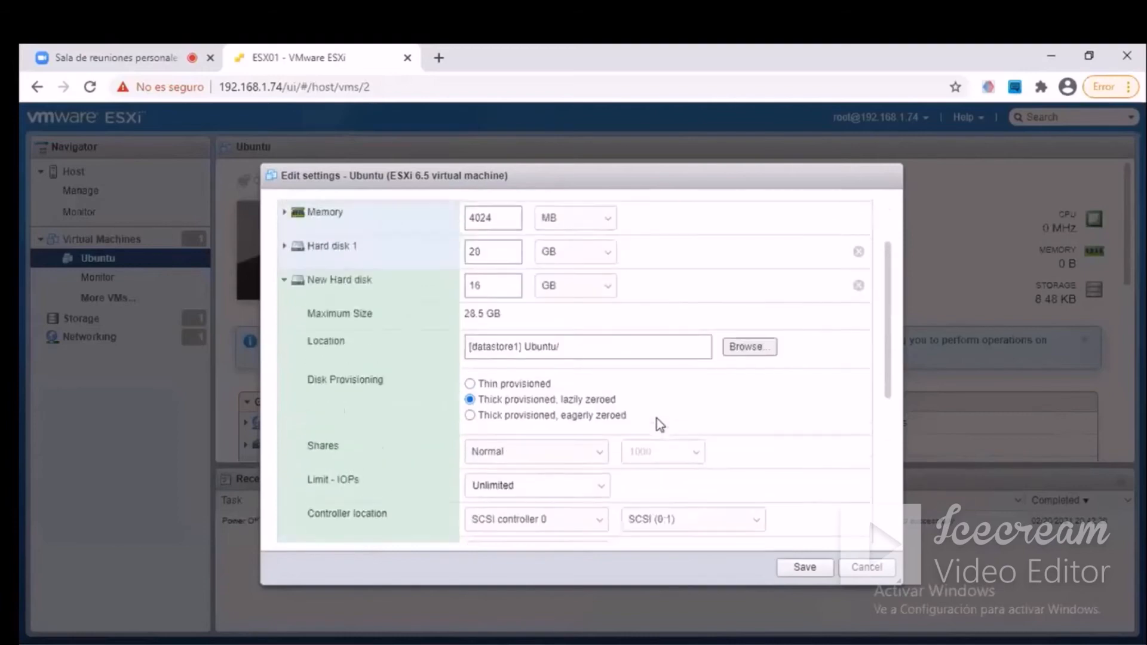
scroll(657, 418, "down", 1)
left_click(804, 568)
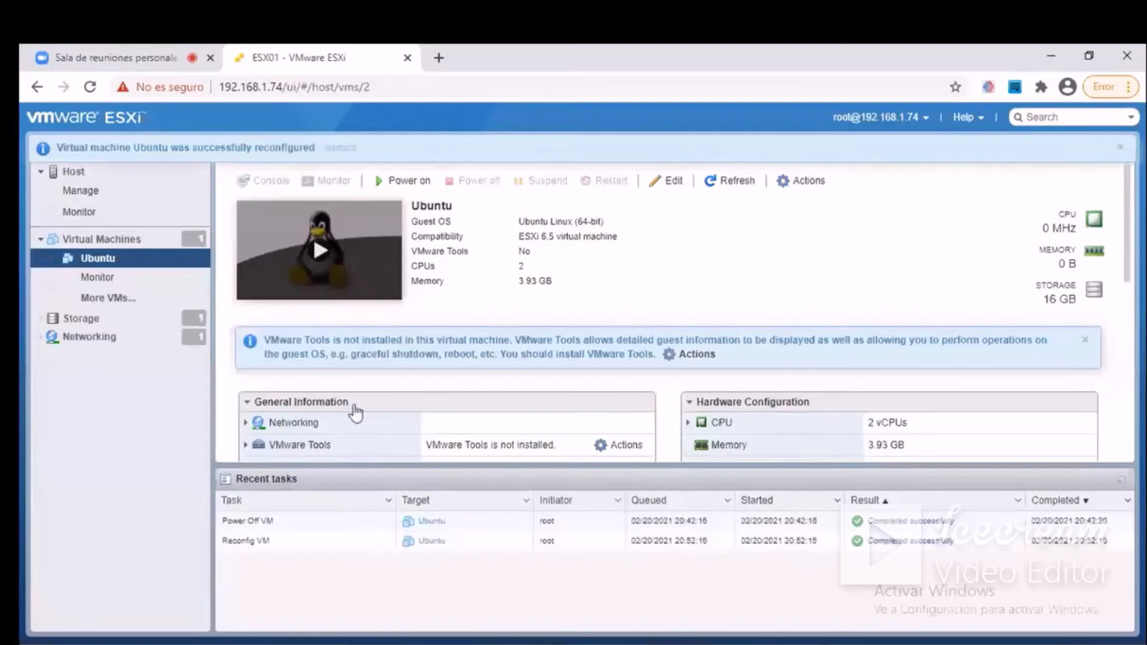
Check both hard disks in the Ubuntu machine's hardware configuration summary.
left_click_drag(1134, 242, 1133, 312)
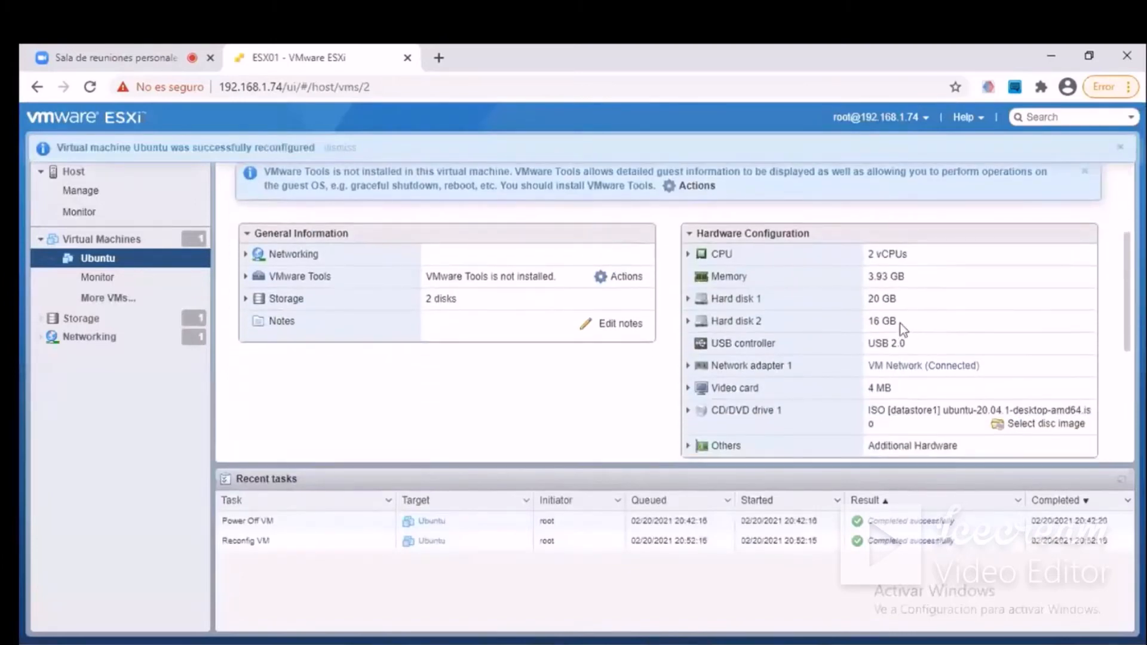
left_click_drag(900, 325, 675, 328)
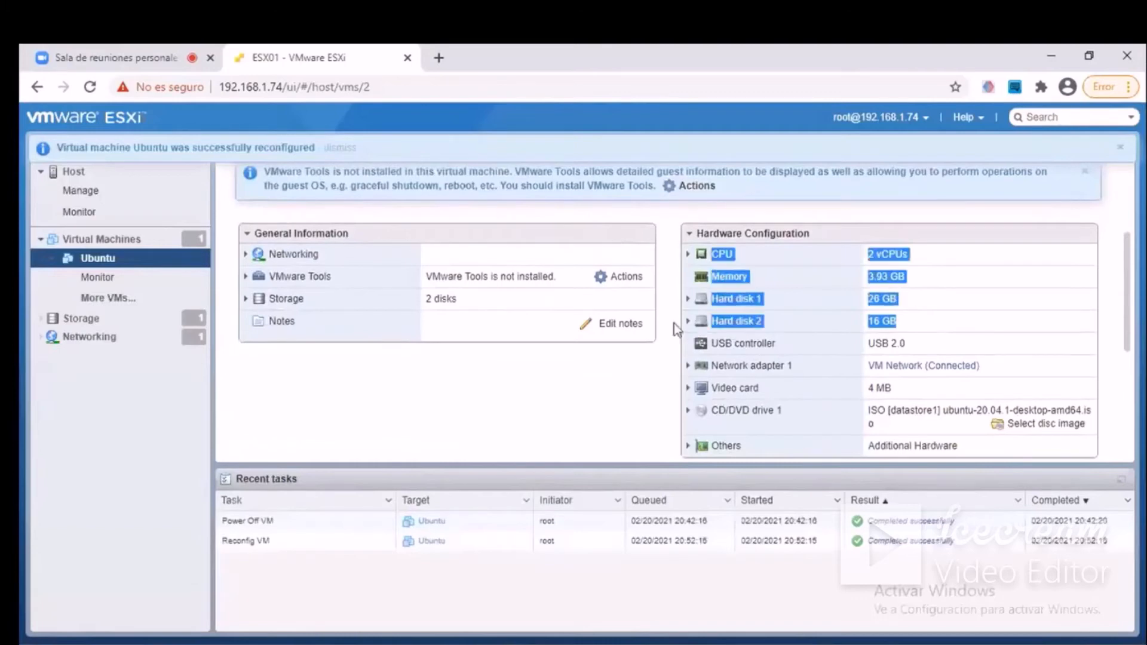
left_click(927, 327)
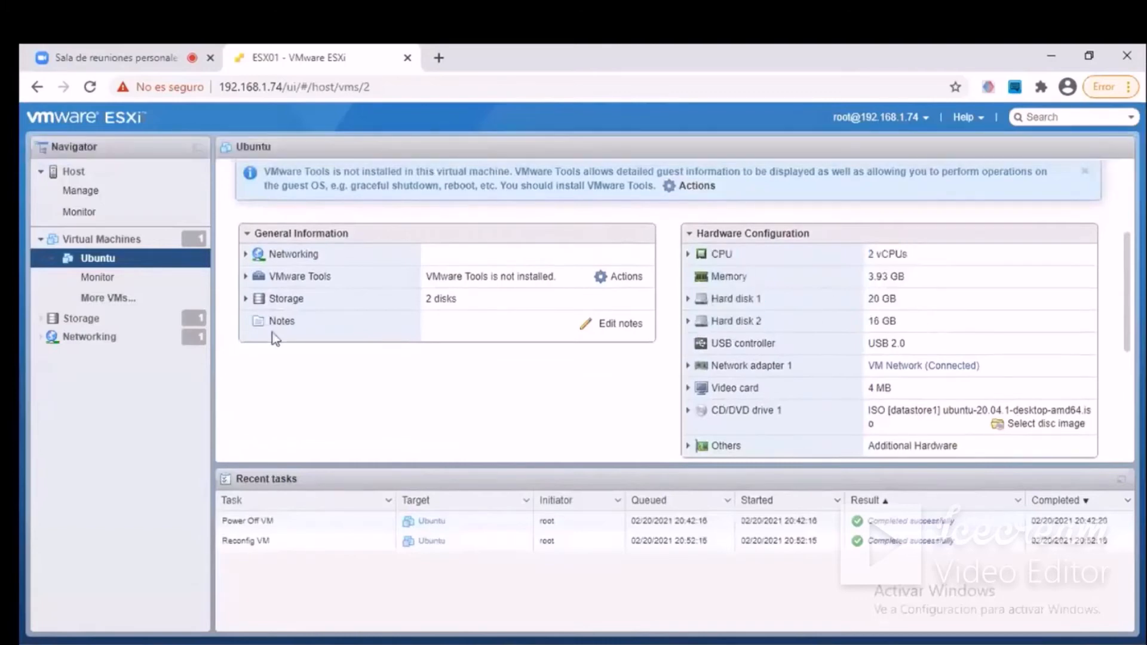
Reopen the datastore browser and view the details of Ubuntu_1.vmdk in datastore1's Ubuntu folder.
left_click(123, 319)
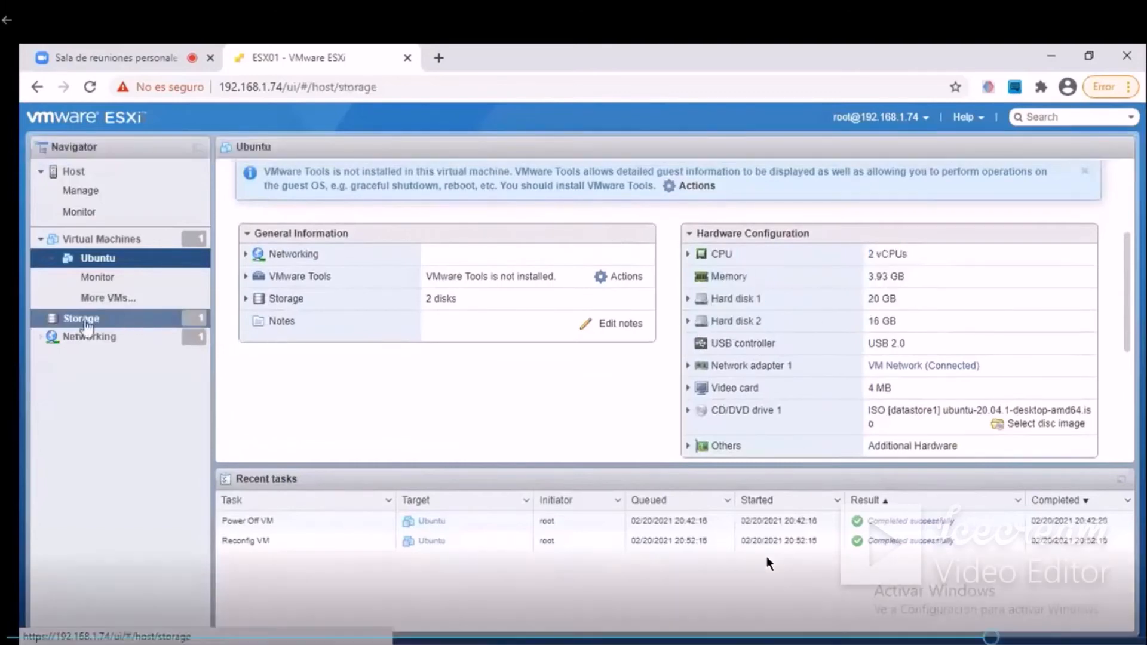
left_click(579, 208)
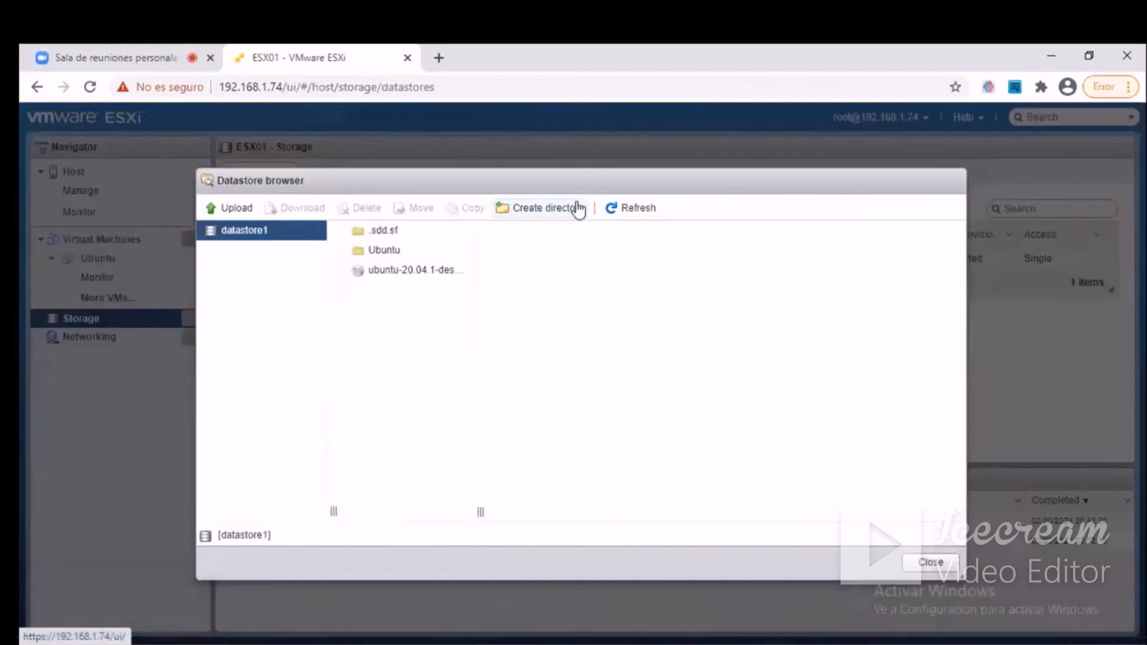
left_click(411, 256)
left_click(582, 256)
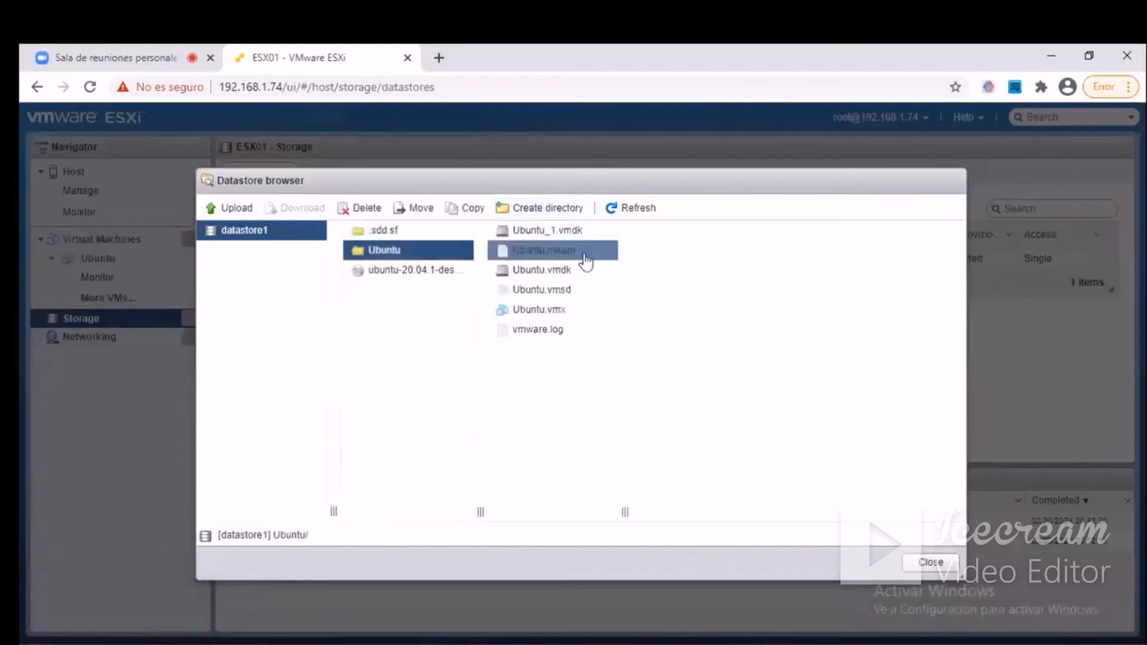
left_click(598, 274)
left_click(555, 231)
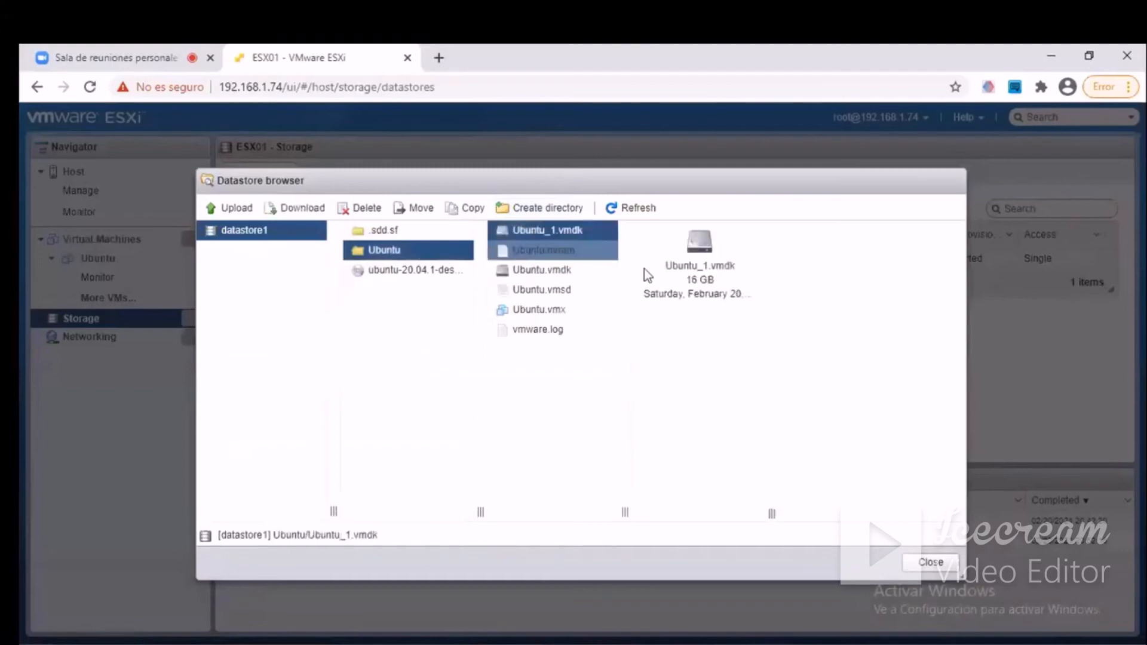
Compare the file details of Ubuntu.vmdk and Ubuntu_1.vmdk in the datastore browser.
left_click(536, 271)
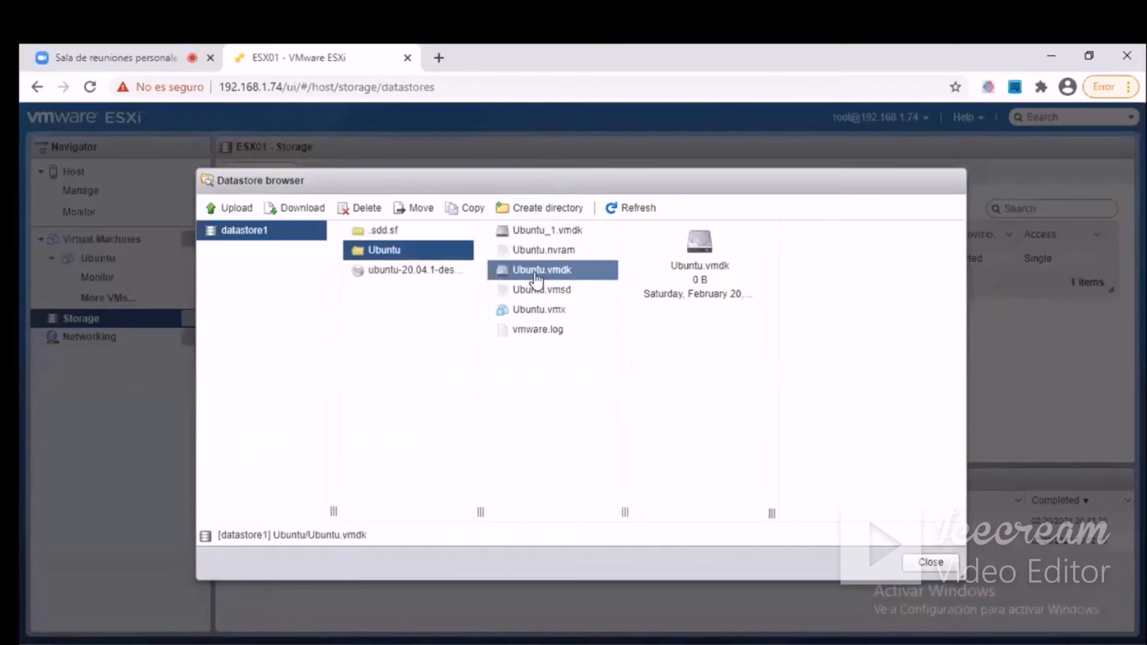
left_click(539, 232)
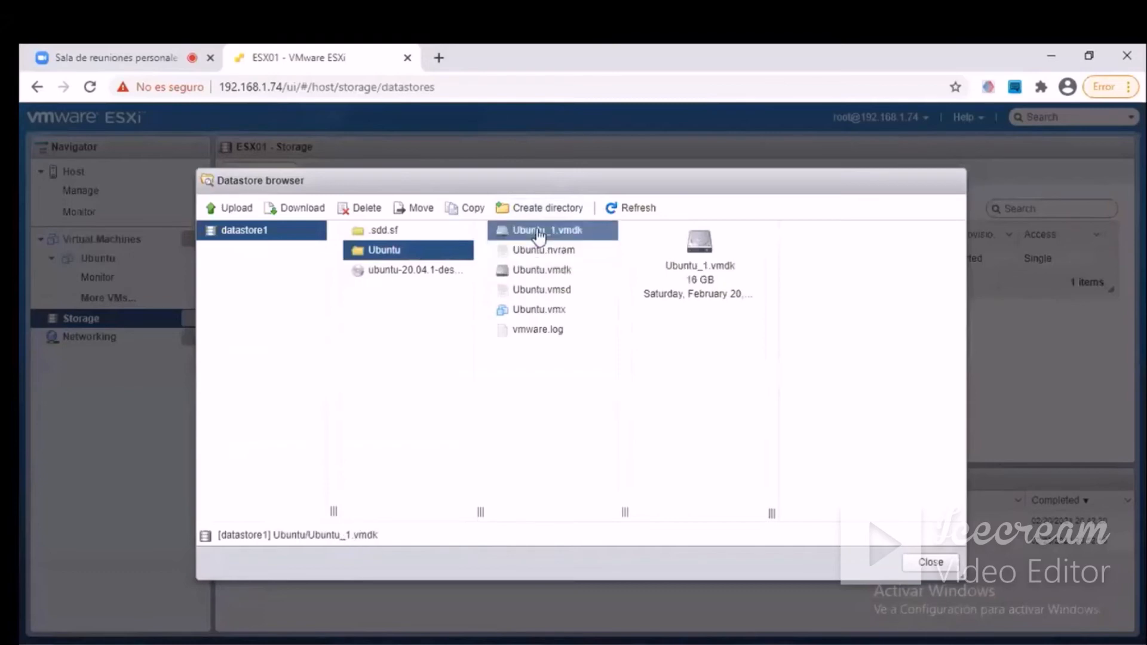
left_click_drag(666, 265, 762, 316)
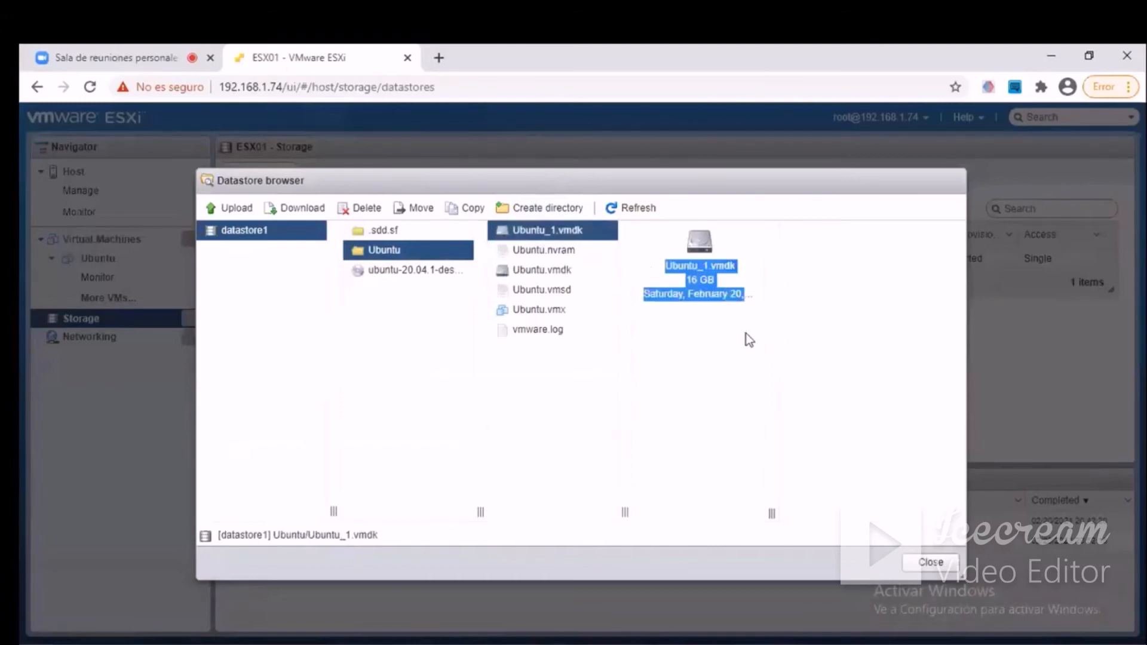
left_click(717, 351)
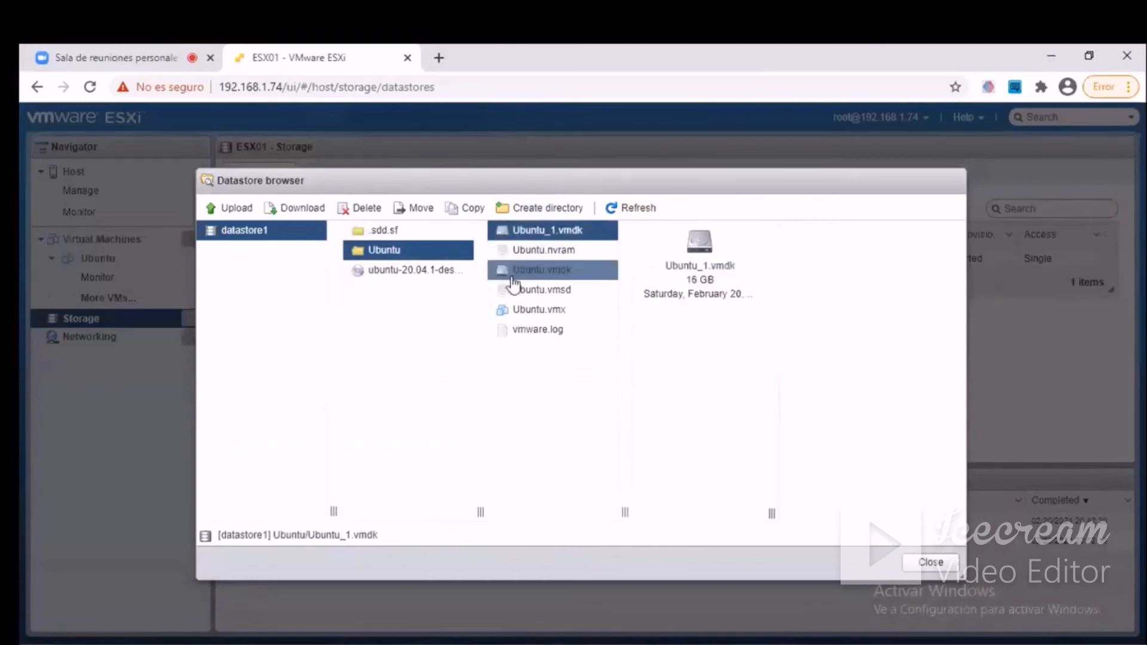
left_click(547, 272)
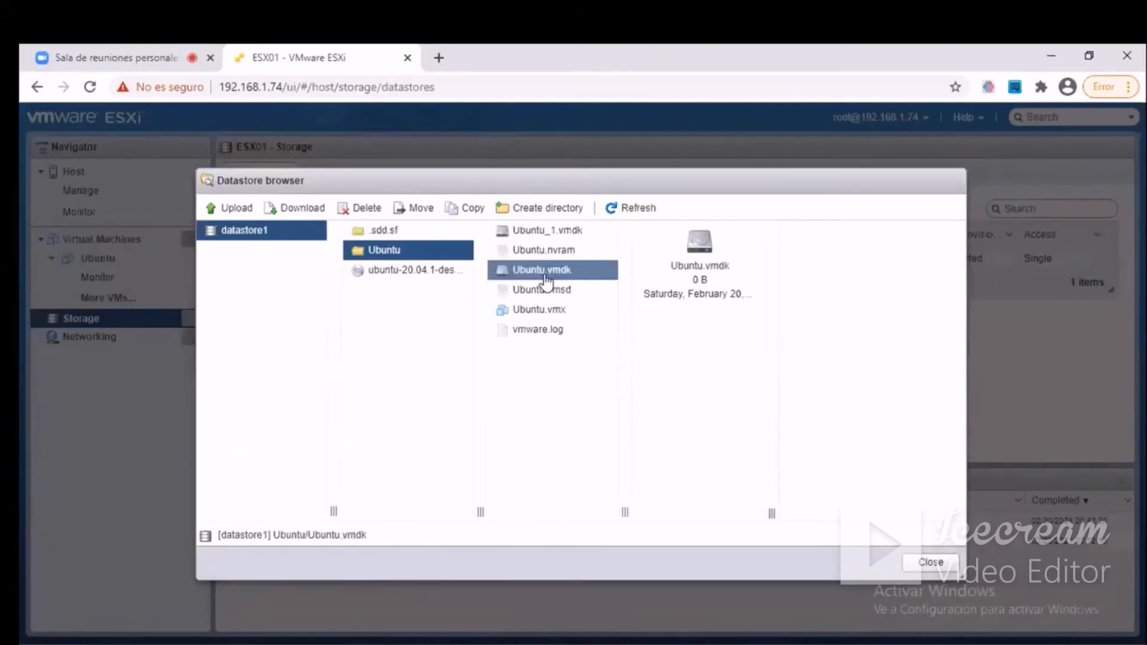
left_click_drag(671, 264, 764, 307)
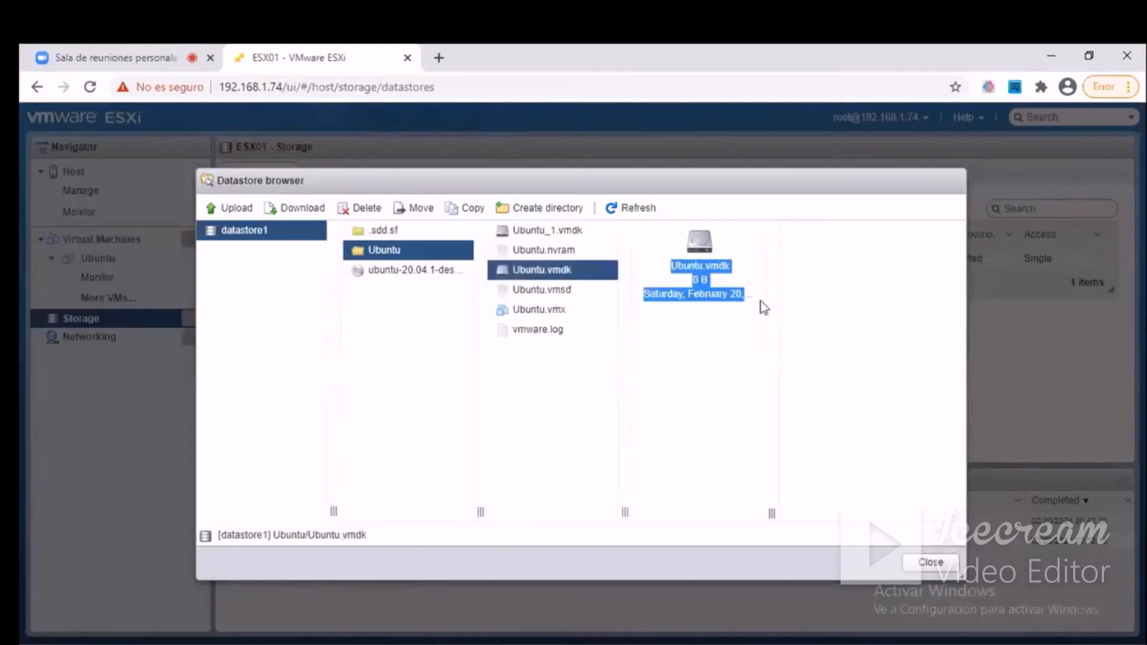
Remove Hard disk 2 from the Ubuntu machine, delete its files from the datastore and save the settings.
left_click(701, 342)
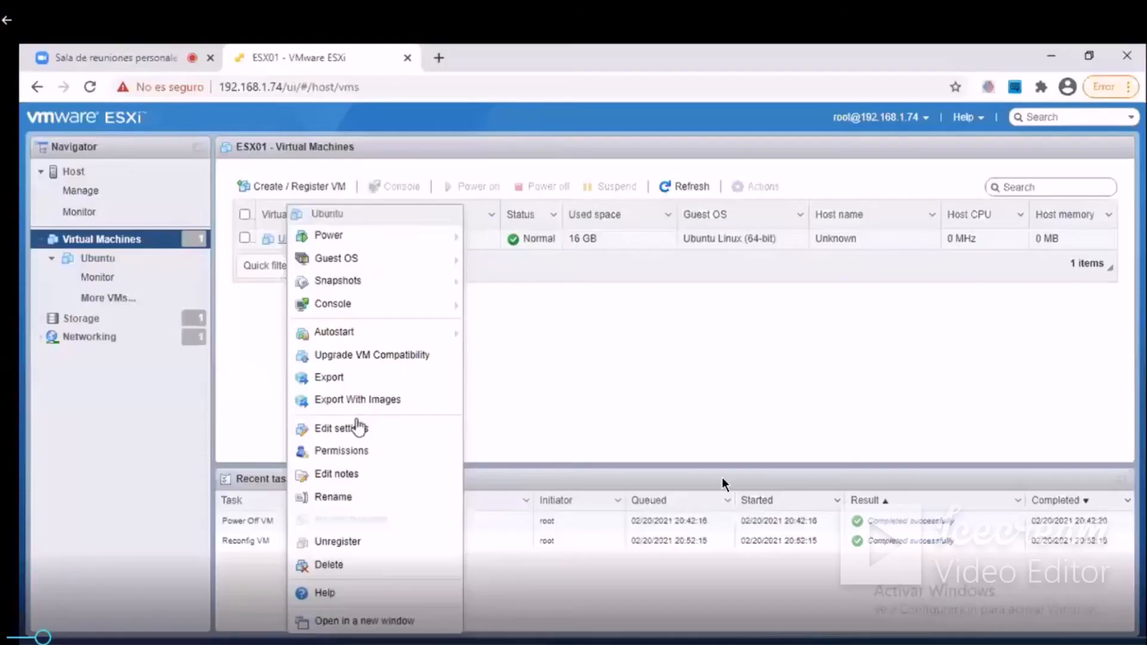
left_click(356, 425)
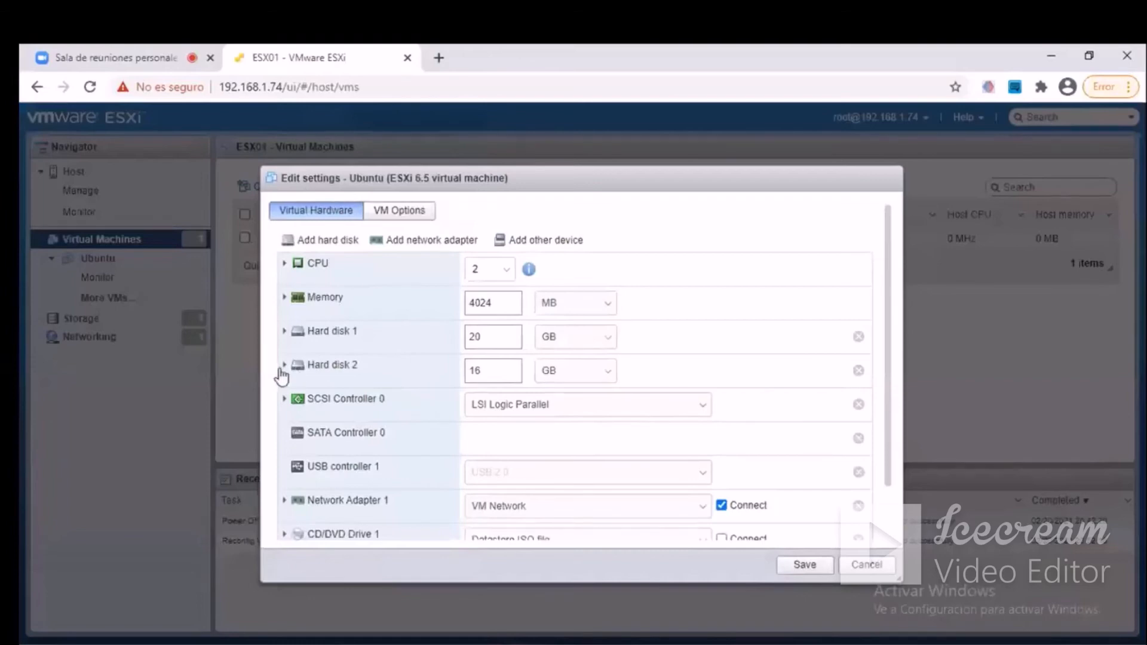
left_click(858, 371)
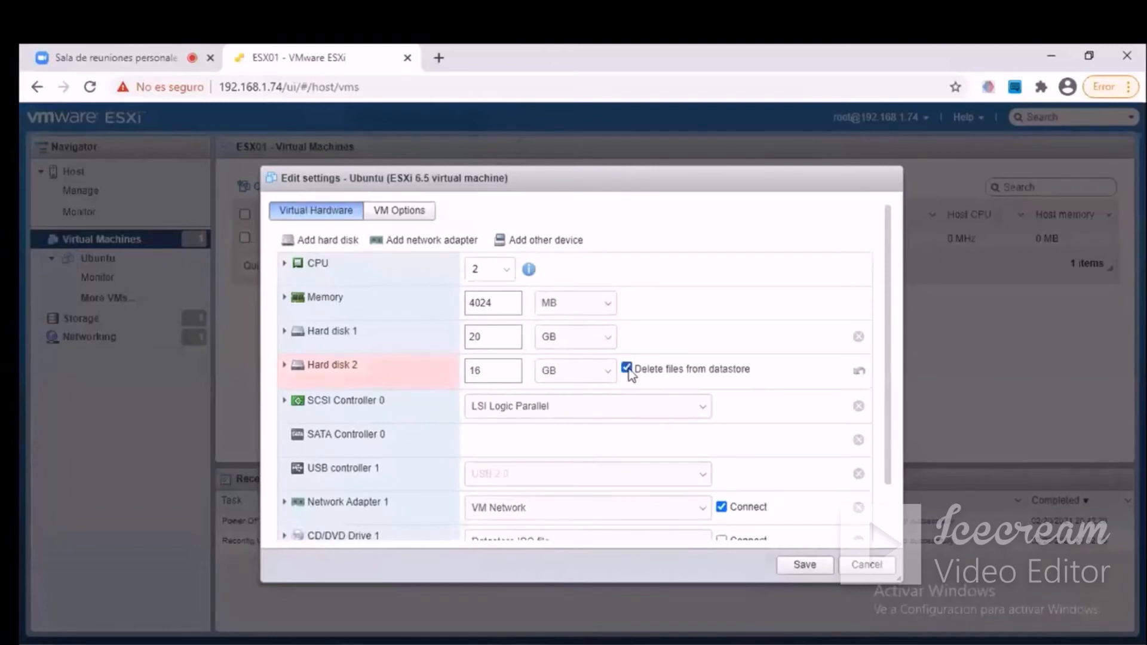
left_click(804, 565)
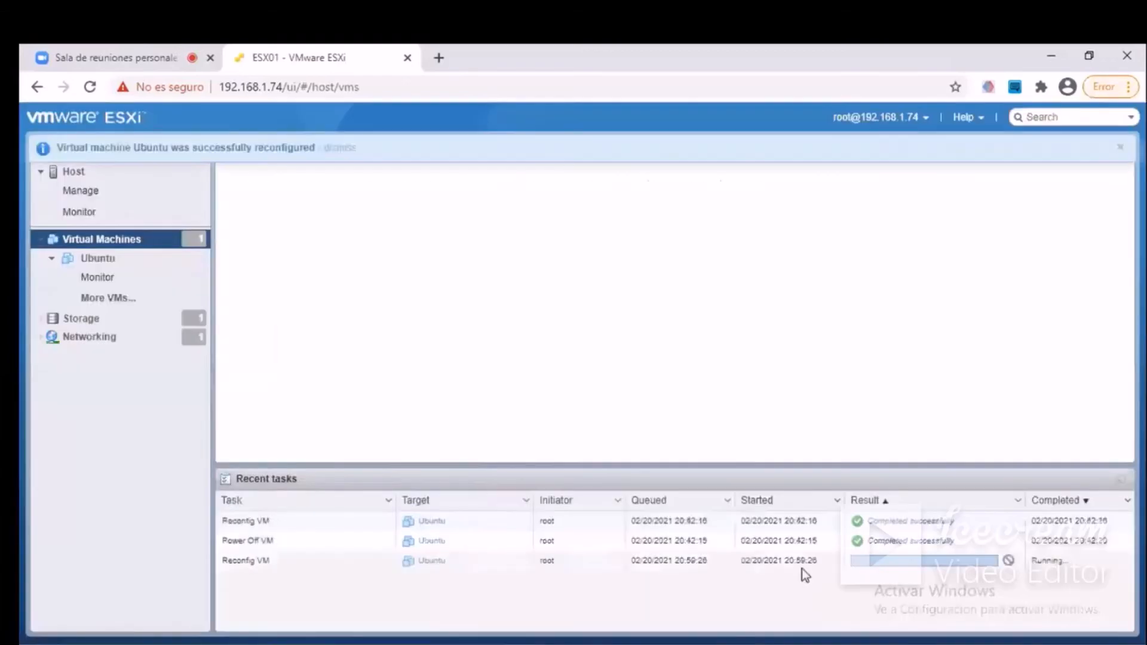
Reopen the datastore browser and check the details of Ubuntu.vmdk in the Ubuntu folder and of the ubuntu-20.04.1 desktop ISO.
left_click(74, 323)
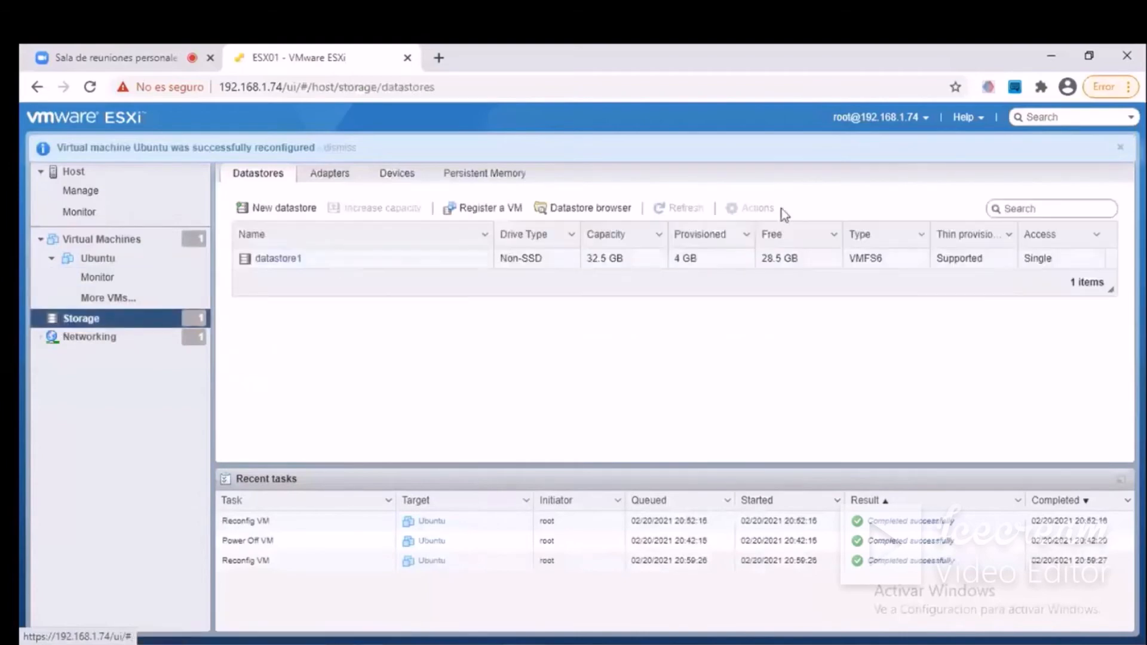
left_click(623, 210)
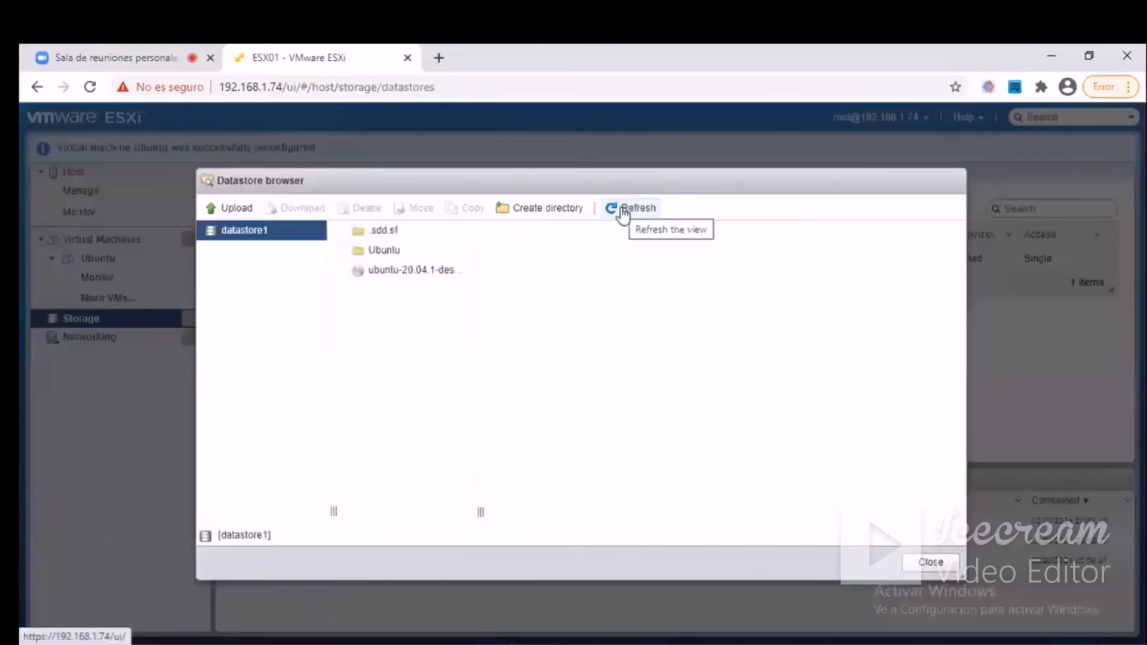
left_click(386, 254)
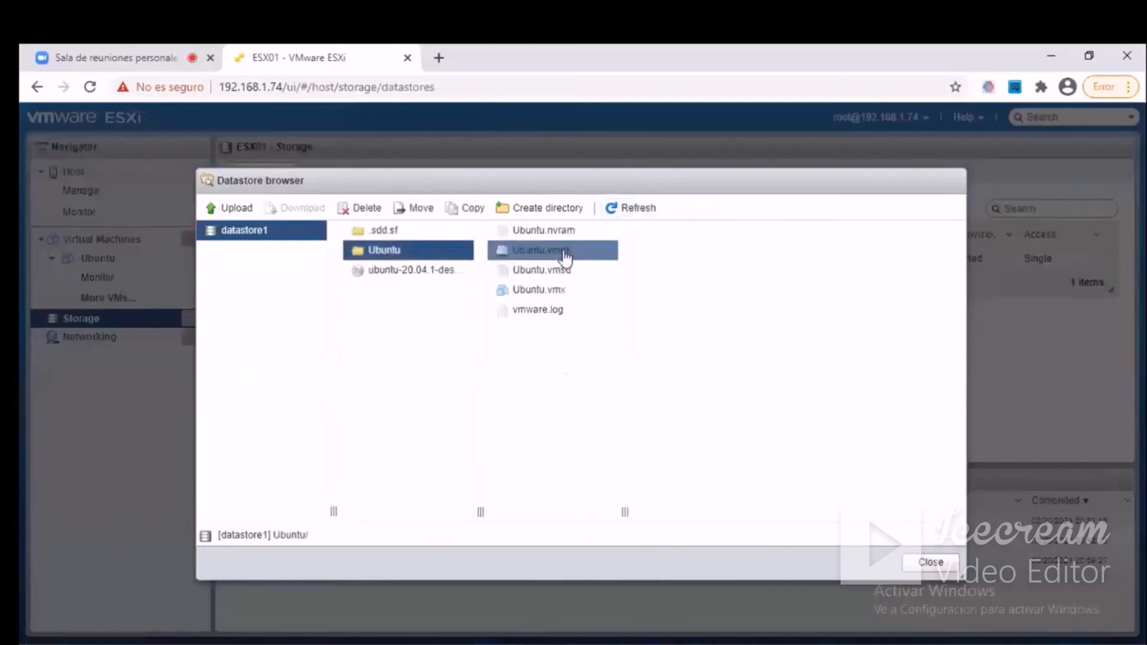
left_click(565, 255)
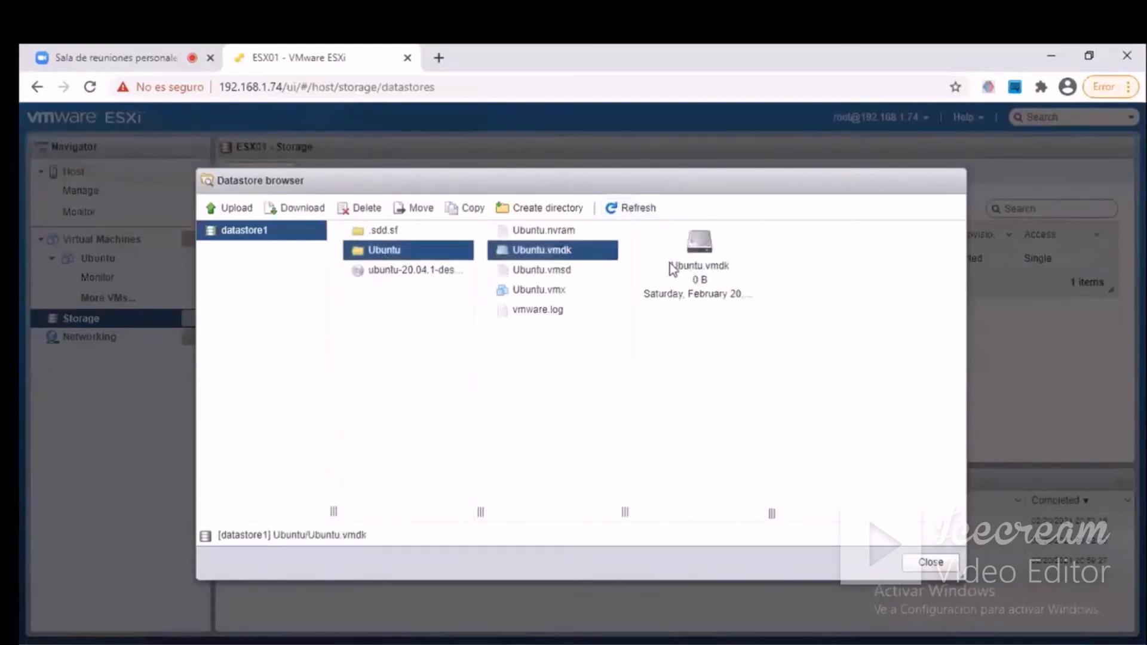
left_click_drag(670, 267, 762, 340)
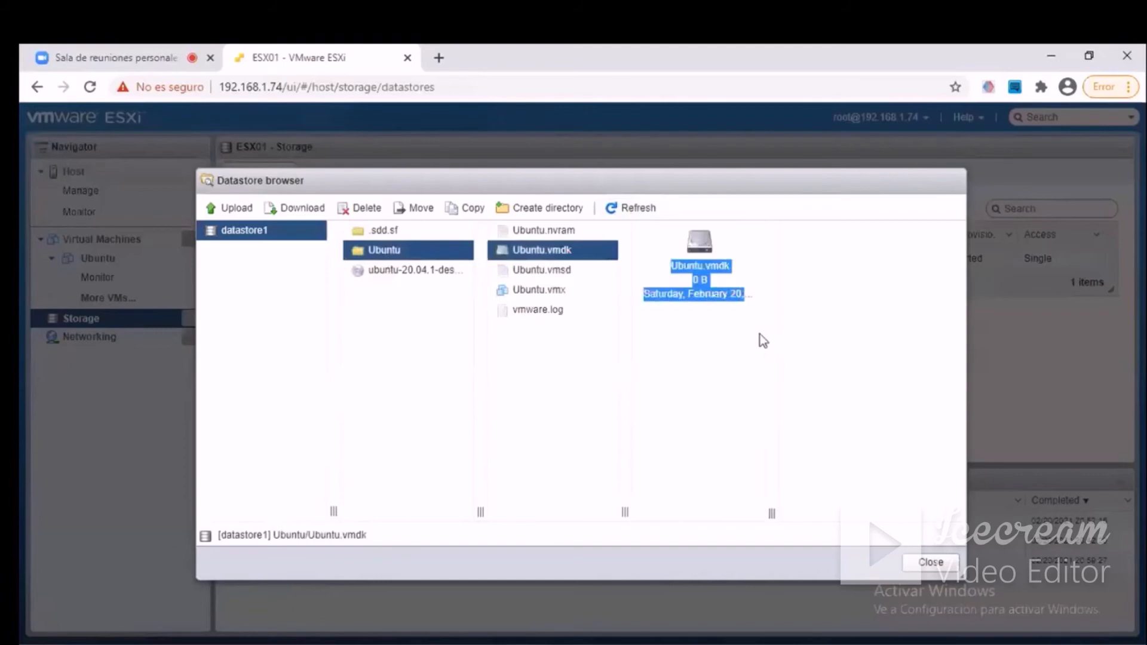
left_click(729, 362)
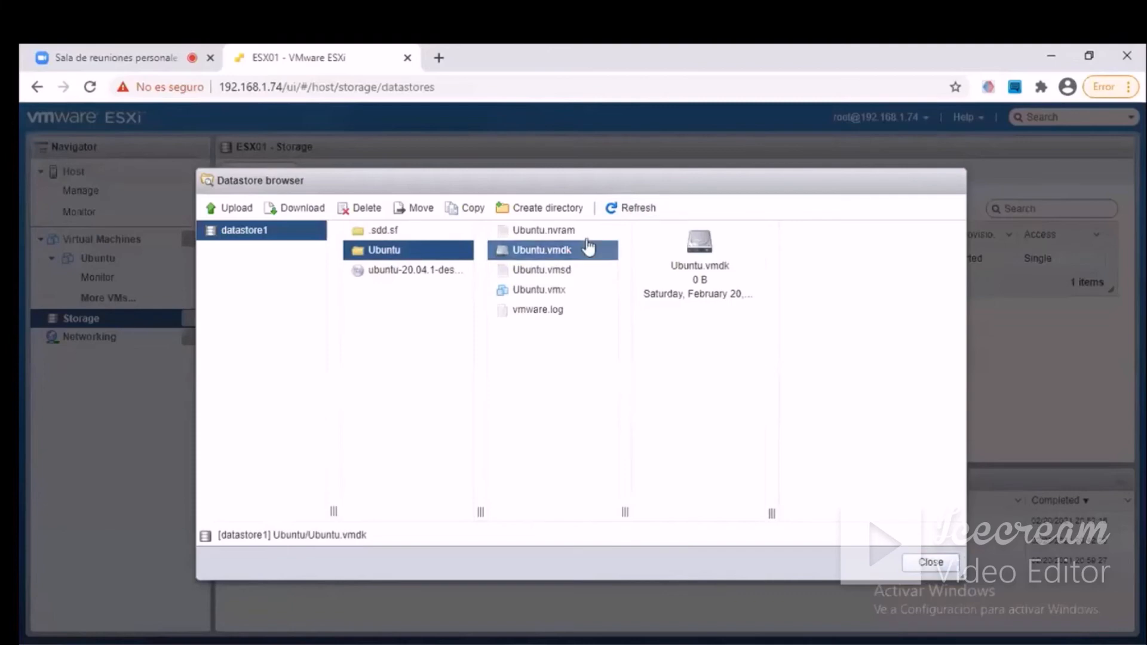
left_click(413, 280)
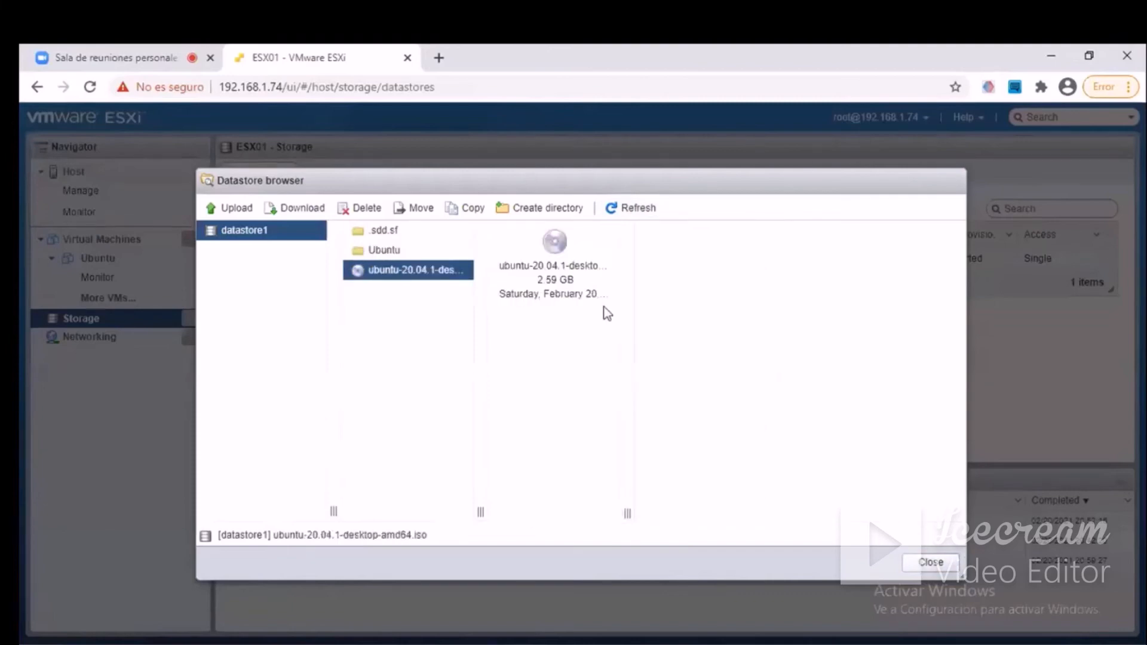
left_click(927, 563)
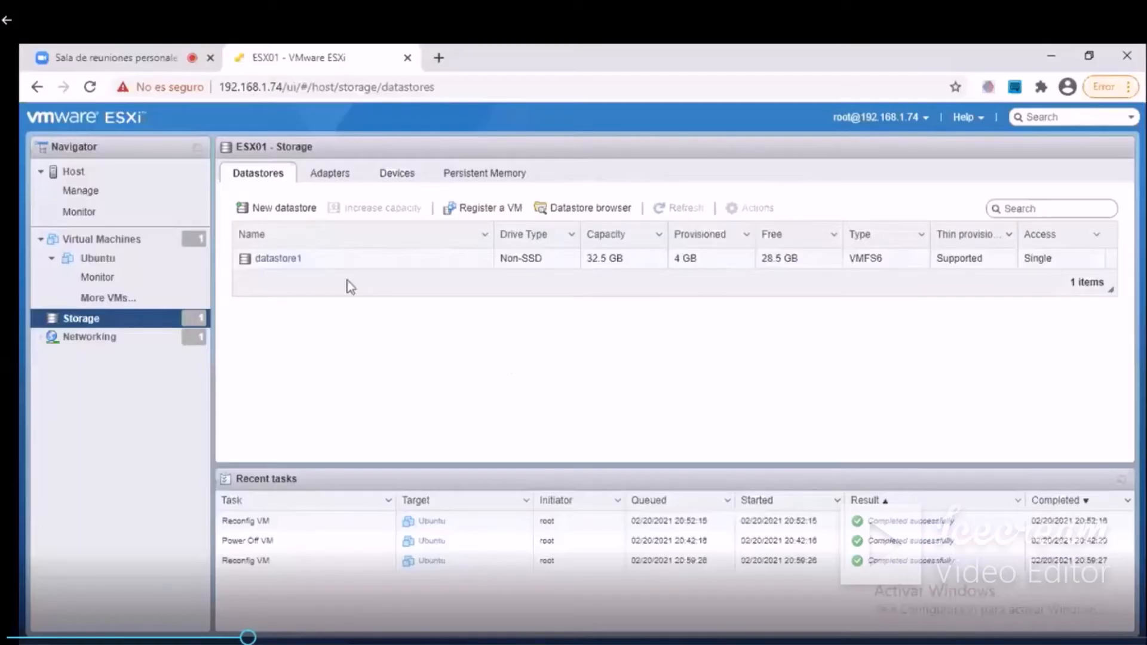
Edit the Ubuntu virtual machine's settings and add a new standard hard disk of 16 GB.
left_click(98, 258)
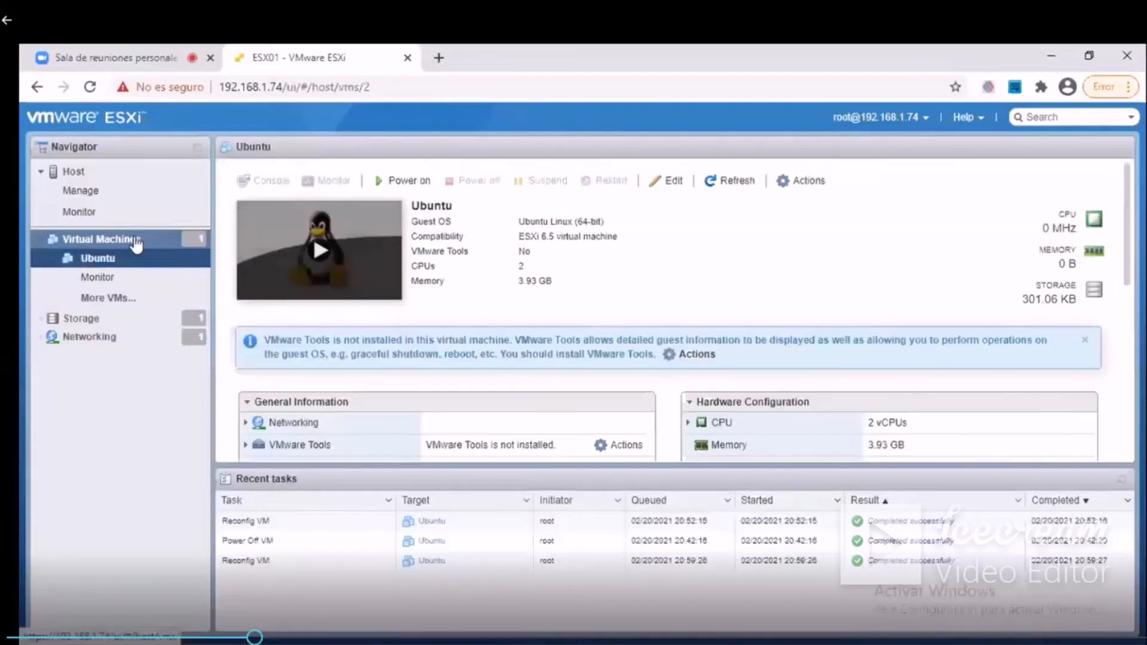
right_click(374, 239)
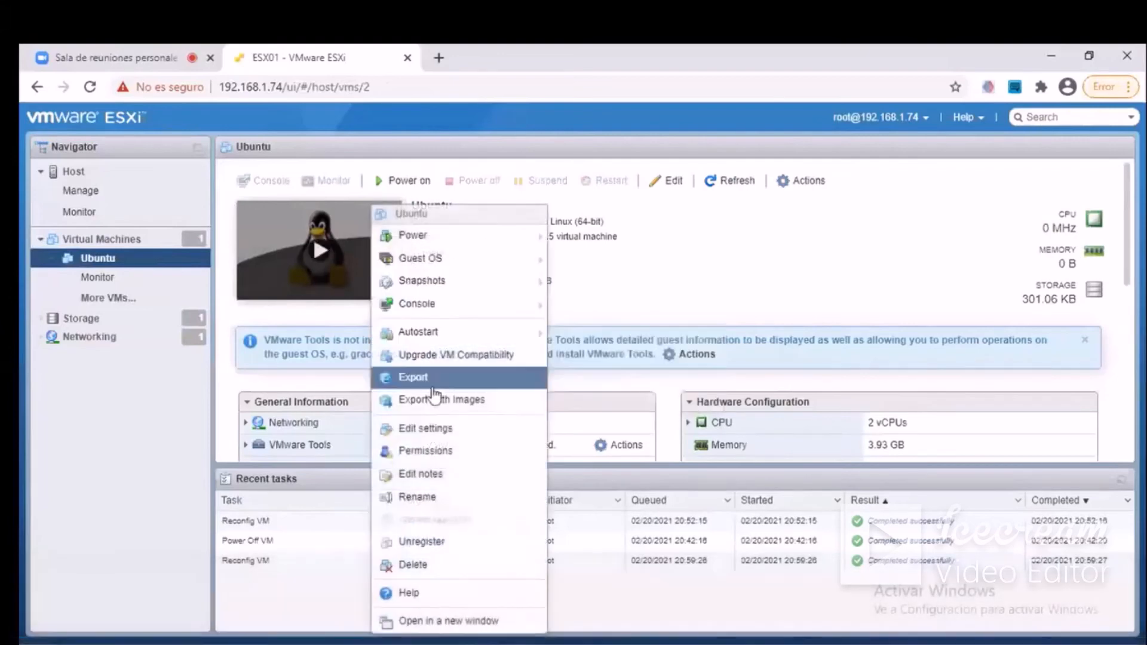
left_click(435, 427)
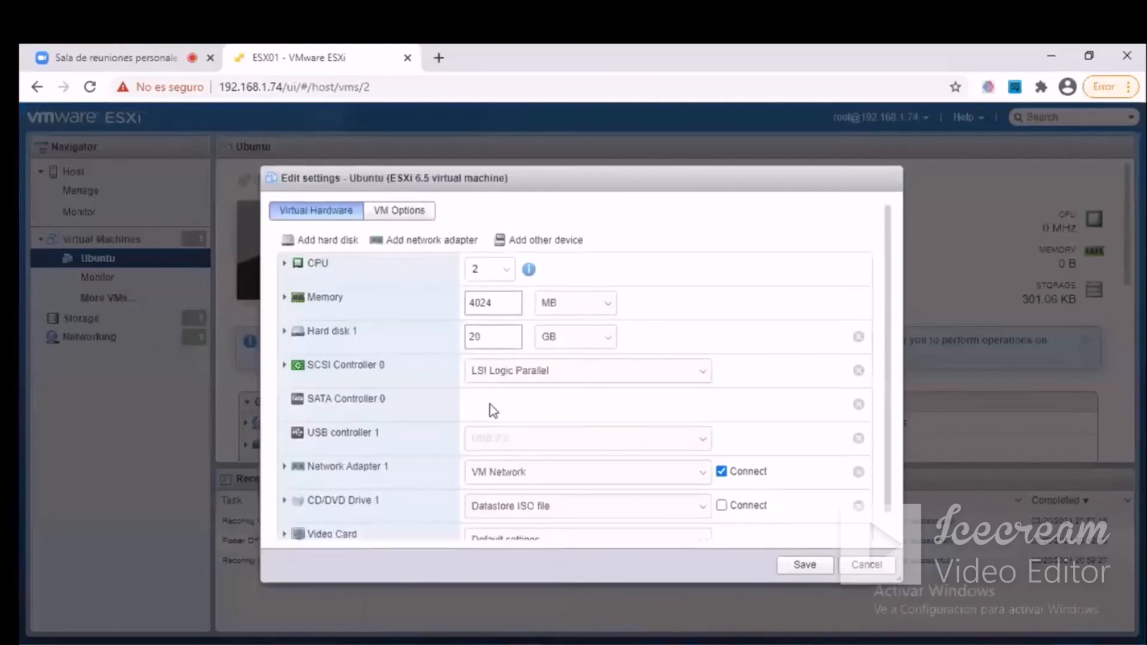
left_click(330, 240)
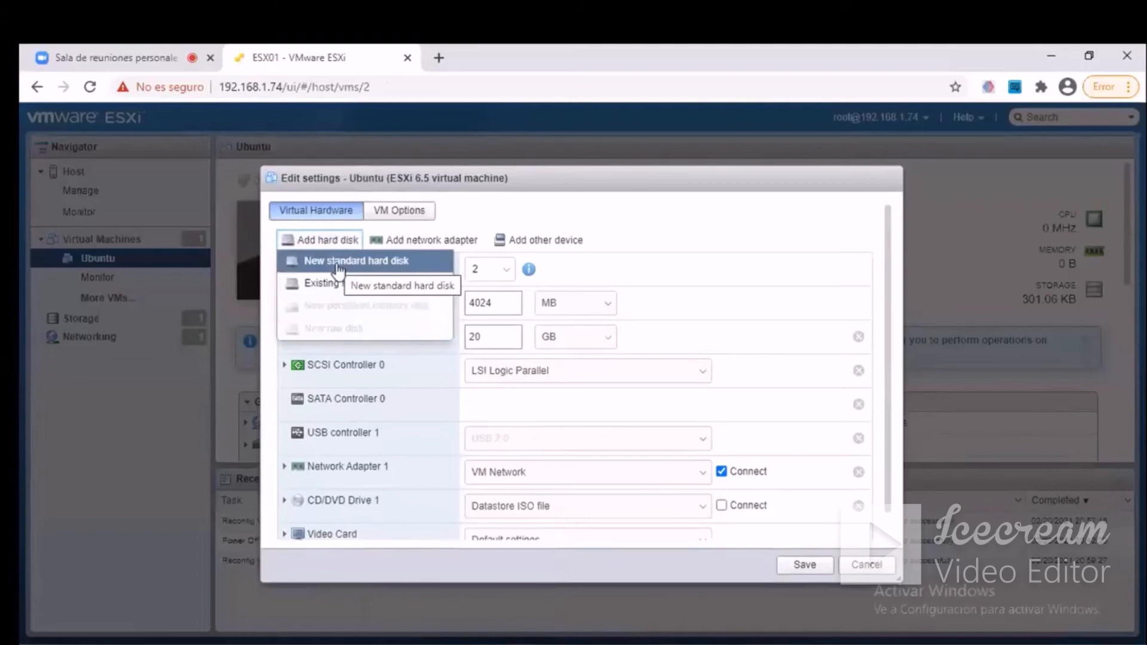
left_click(338, 262)
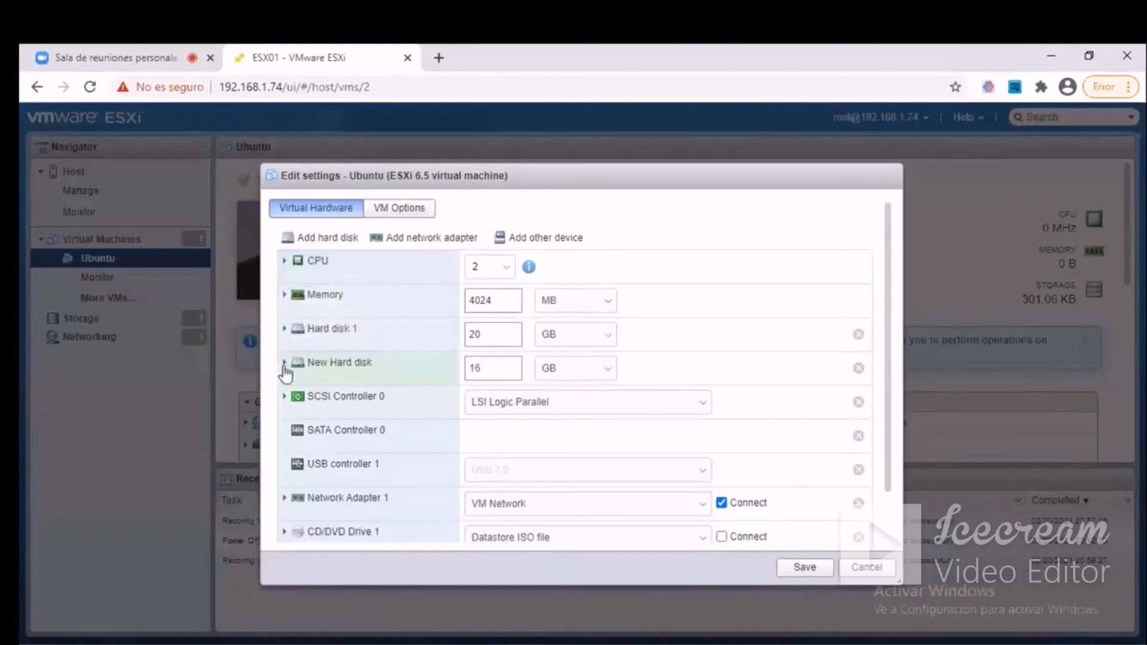
Set the new hard disk to thick provisioned, eagerly zeroed, and save the Ubuntu machine's settings.
left_click(284, 364)
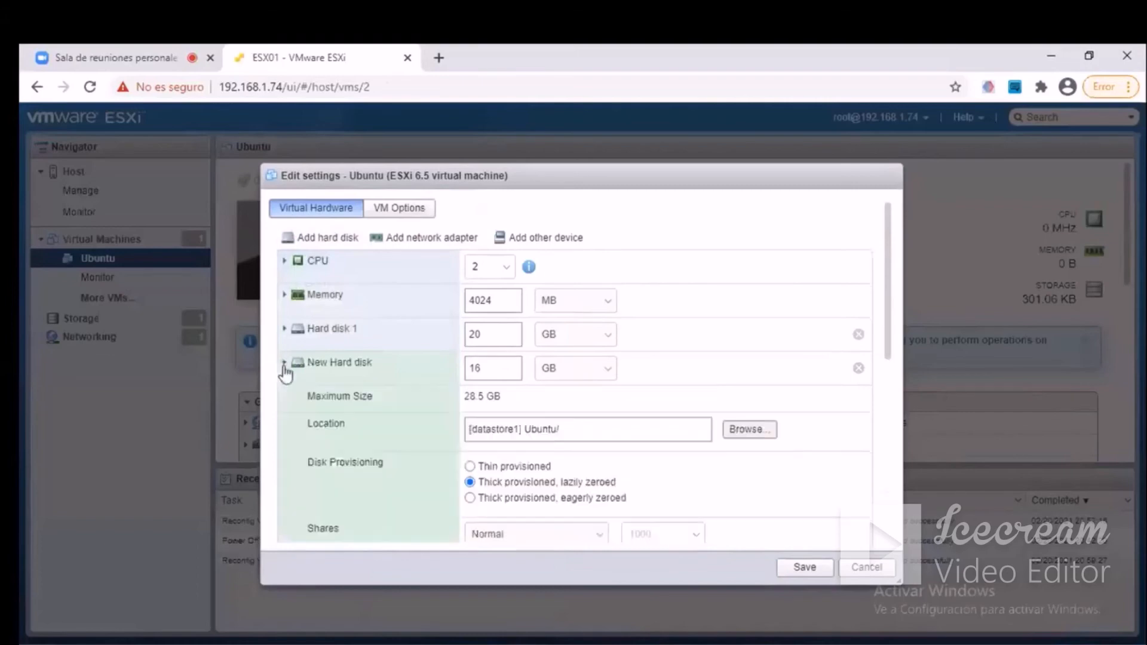
left_click(470, 498)
scroll(666, 468, "down", 3)
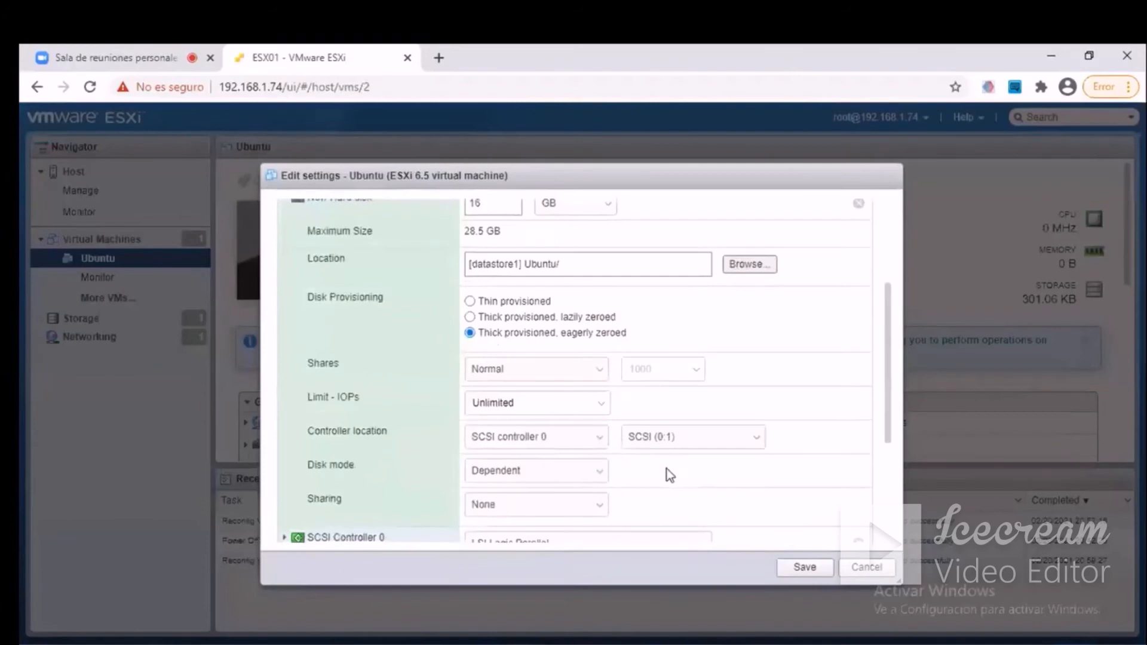
scroll(670, 474, "up", 3)
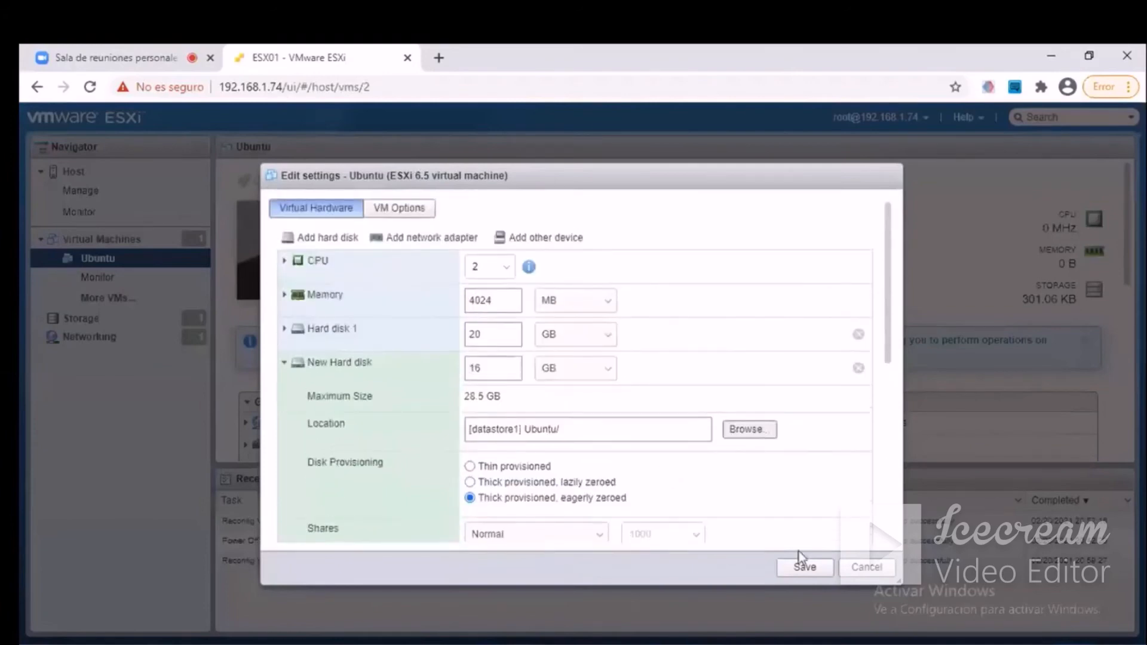
left_click(801, 567)
left_click(803, 568)
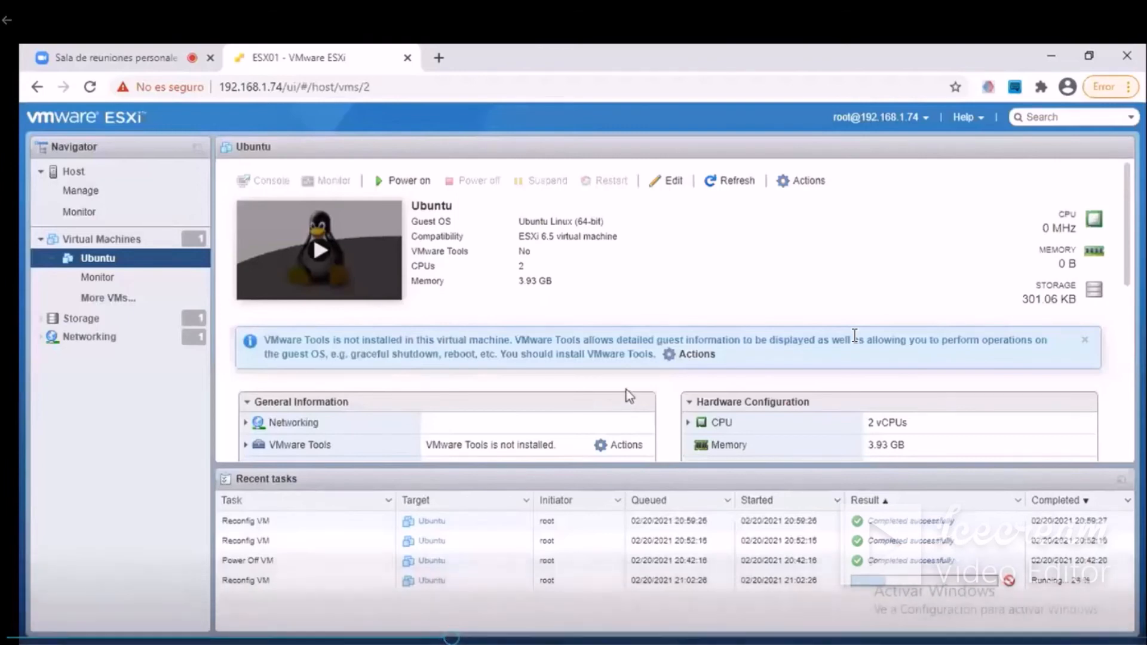
View Ubuntu_1-flat.vmdk's details in datastore1's Ubuntu folder and widen the details column to read them fully.
left_click(90, 322)
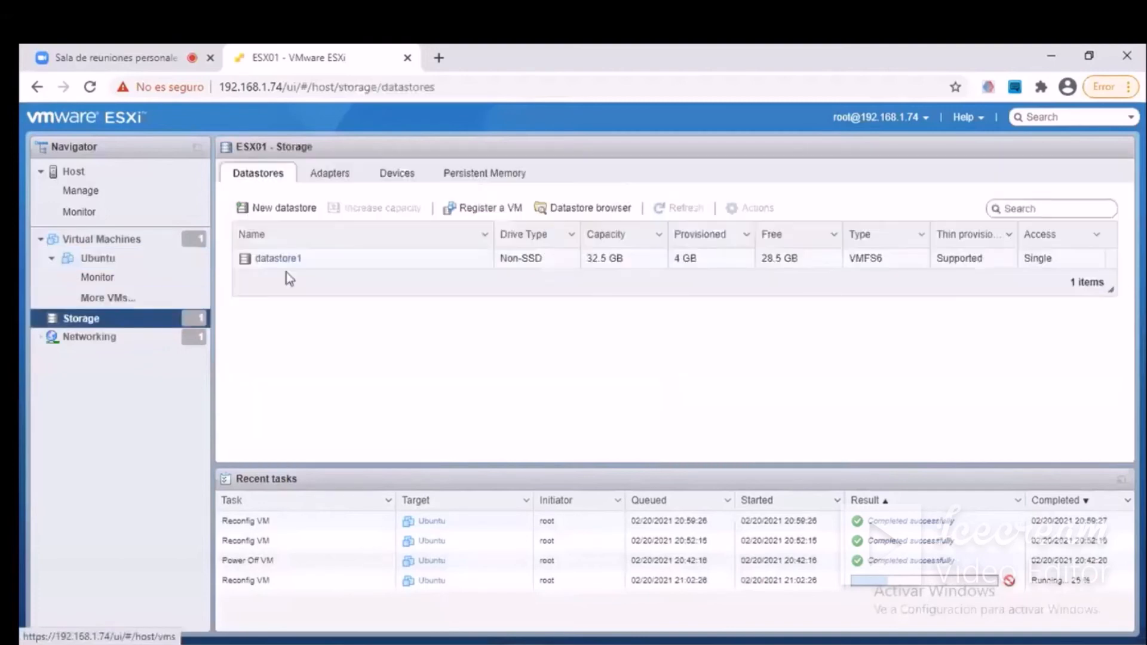
left_click(552, 208)
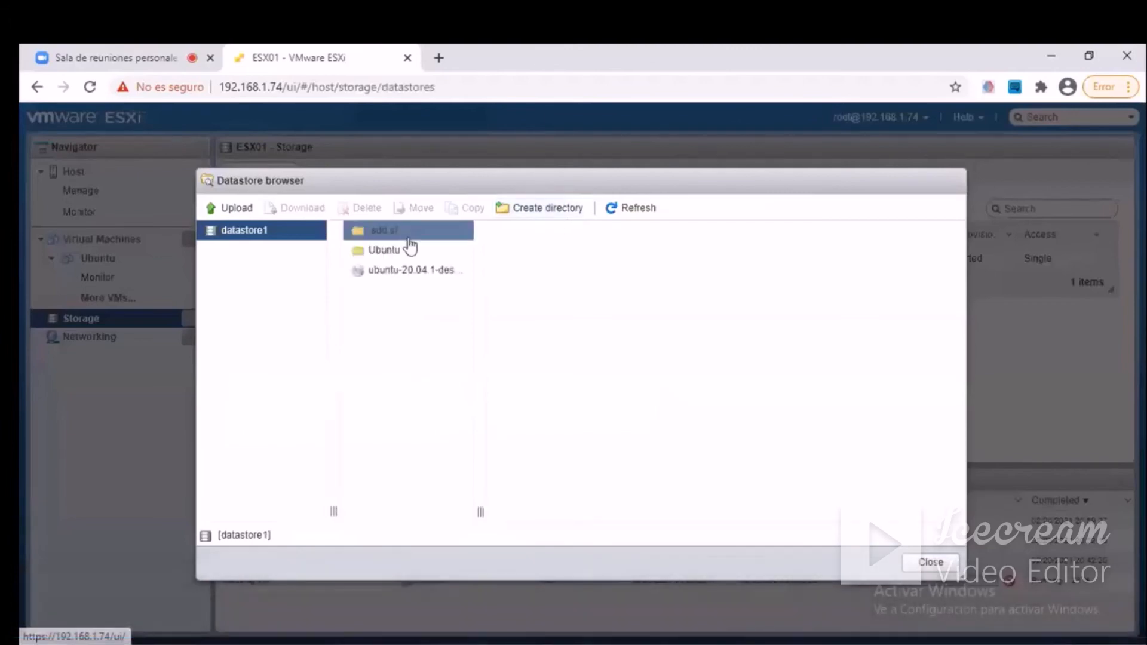
left_click(388, 254)
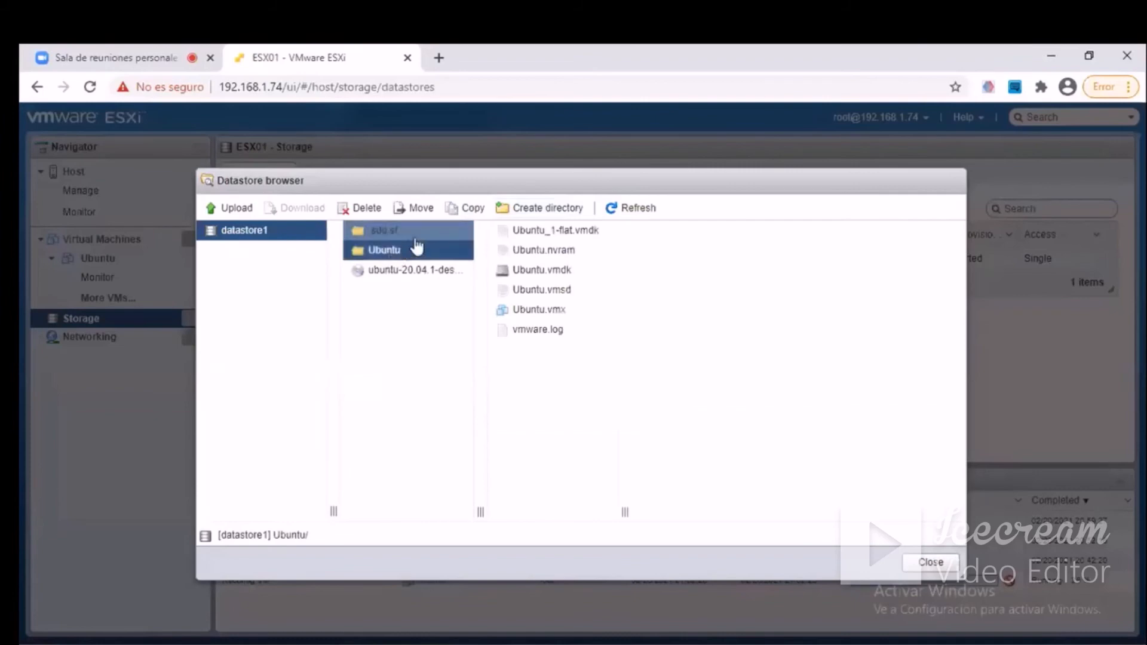
left_click(574, 235)
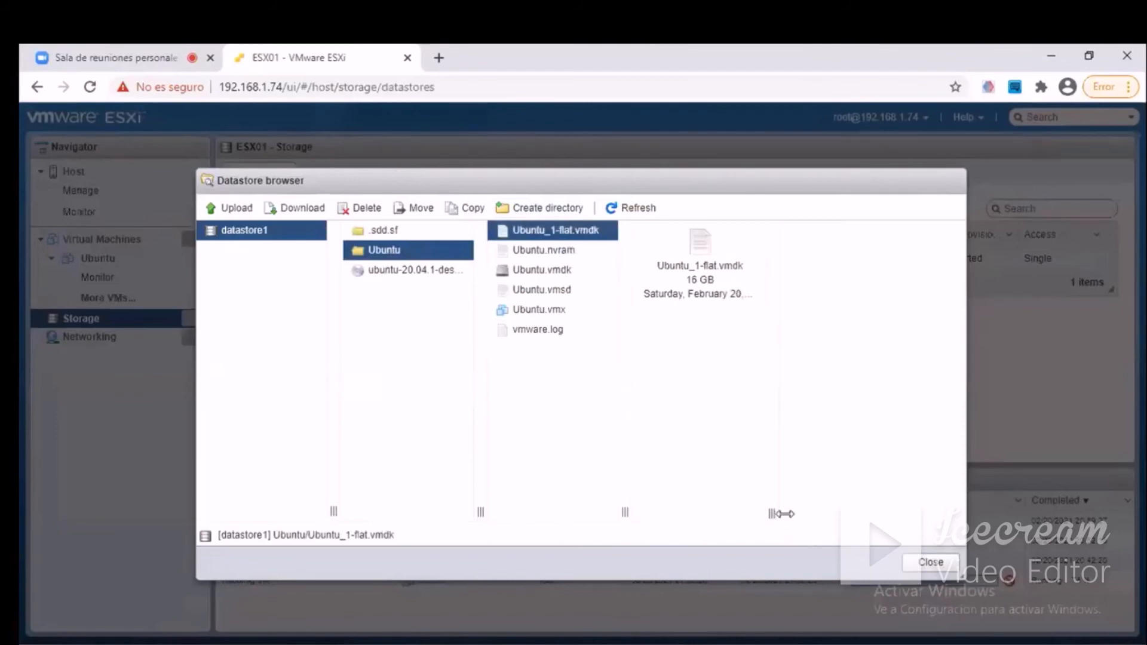
left_click_drag(776, 515, 886, 512)
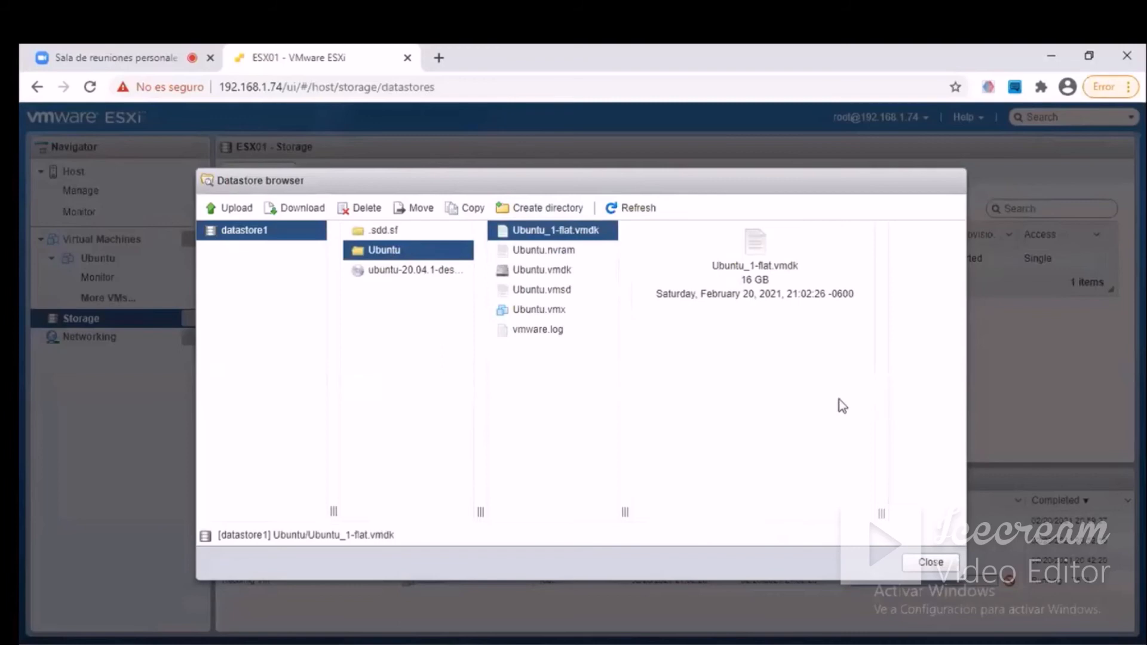
Compare the details of Ubuntu_1-flat.vmdk, Ubuntu.nvram, Ubuntu.vmdk and Ubuntu.vmsd, and close the datastore browser.
left_click(539, 256)
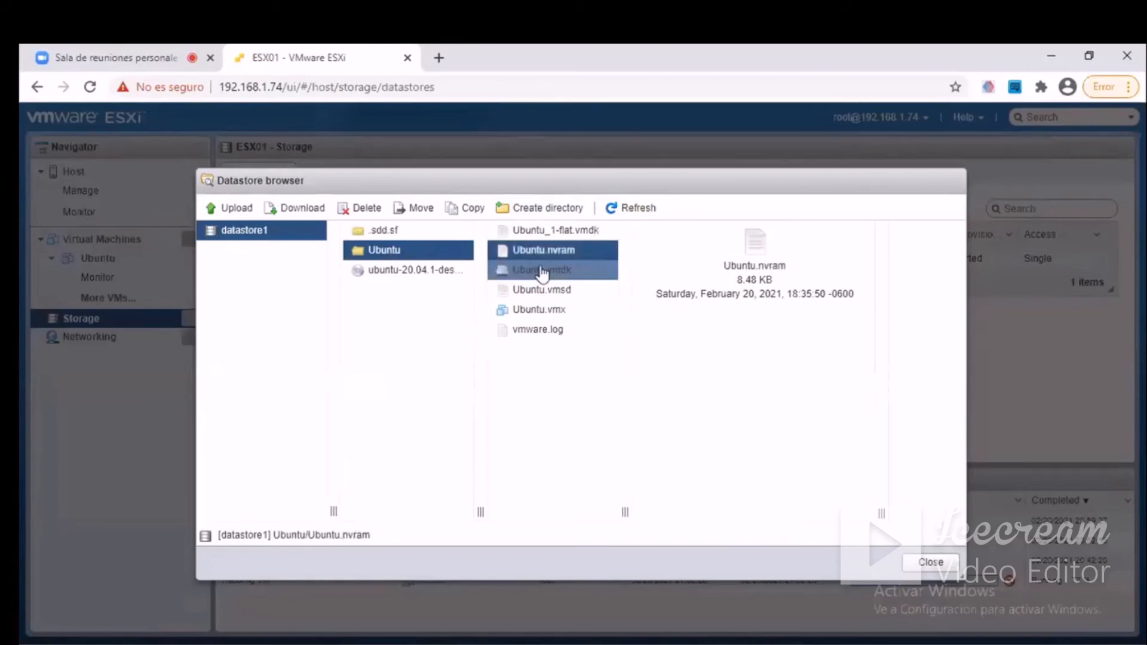
left_click(542, 272)
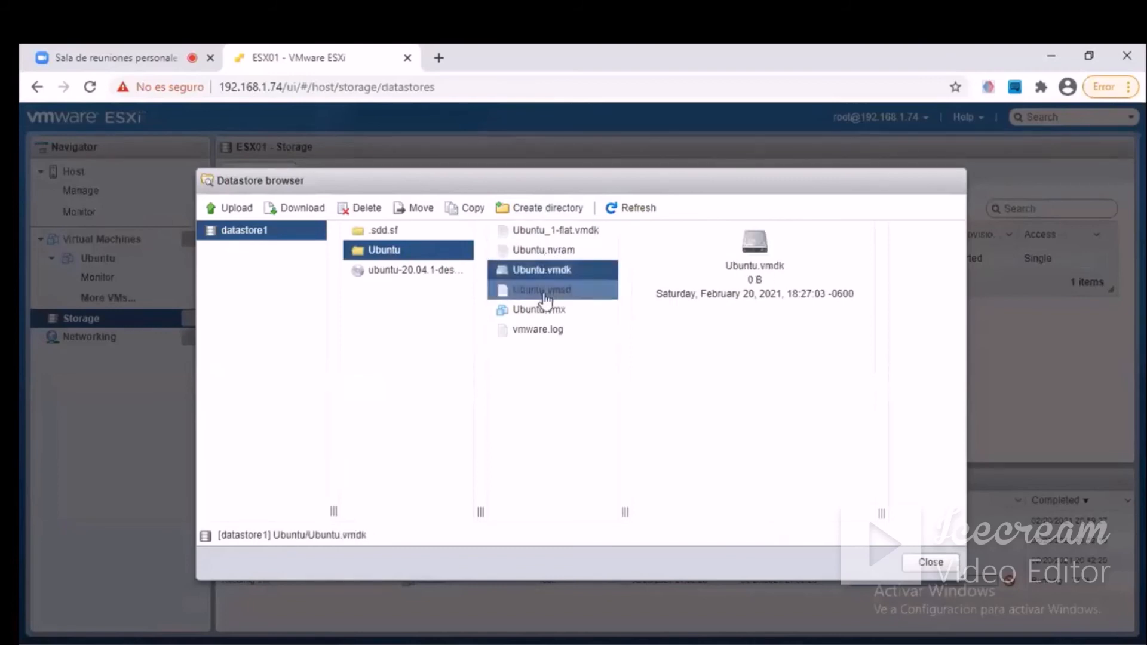
left_click(546, 299)
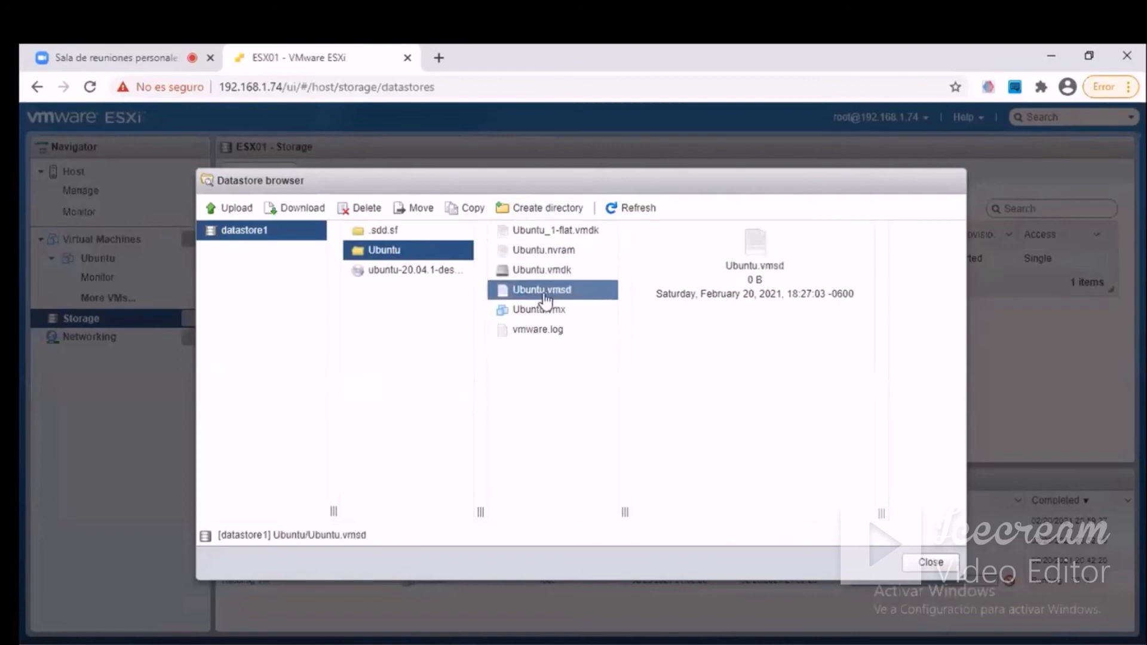
left_click(554, 236)
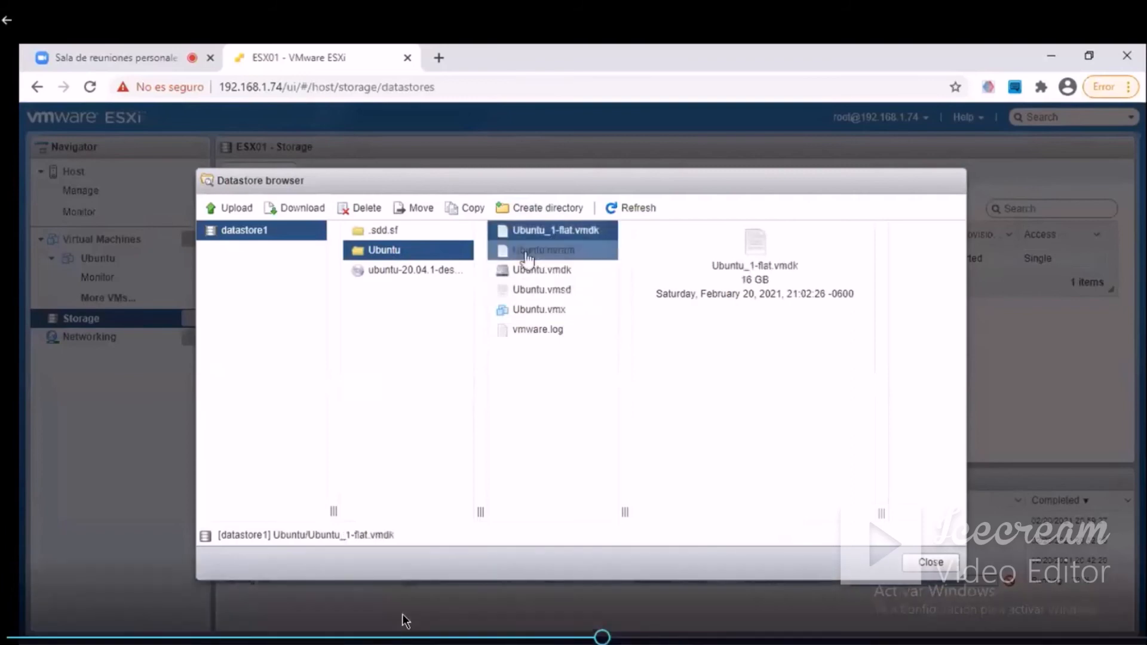
left_click(527, 259)
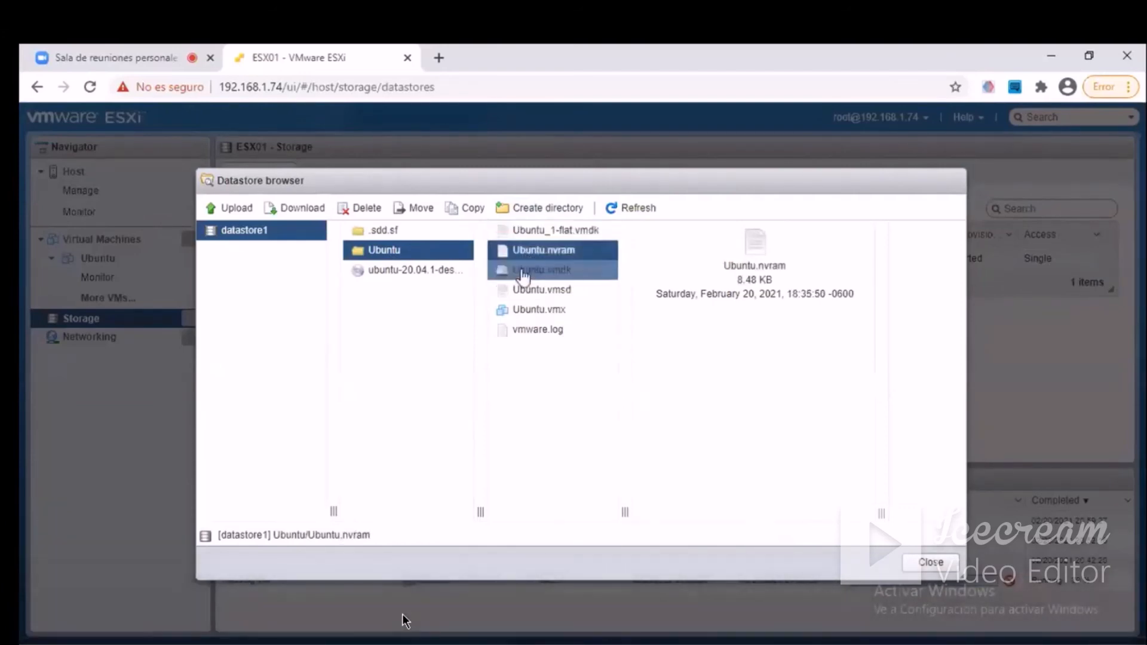
left_click(523, 275)
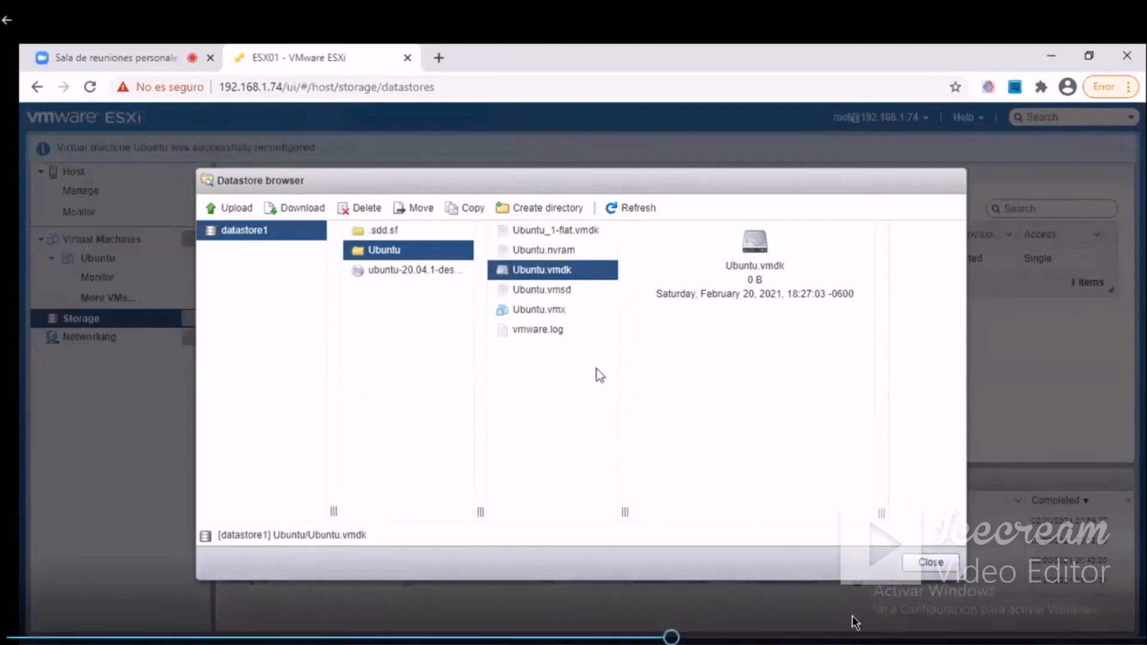
left_click(556, 236)
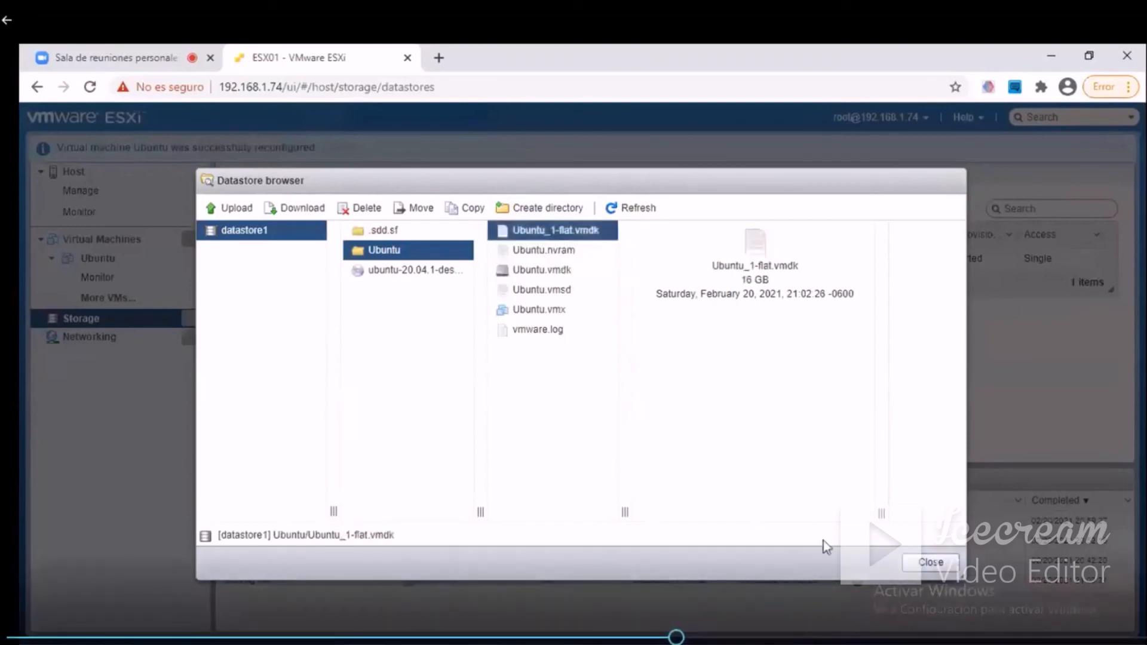
left_click(930, 564)
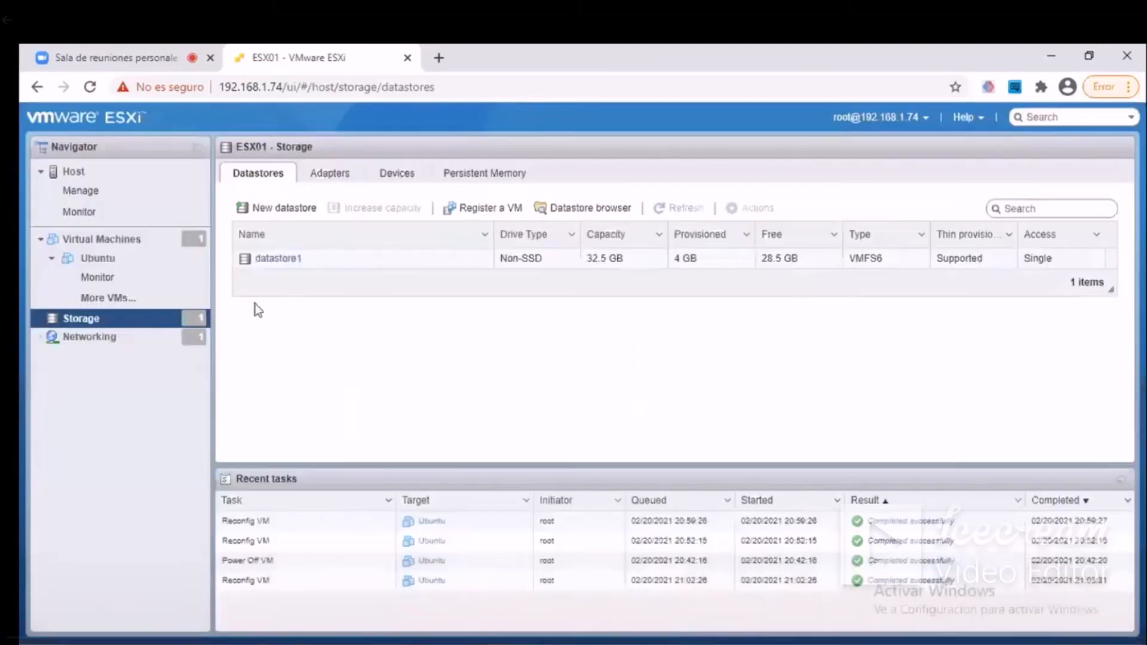
View Ubuntu_1-flat.vmdk's full details in datastore1's Ubuntu folder with a widened details column, and close the datastore browser.
left_click(87, 323)
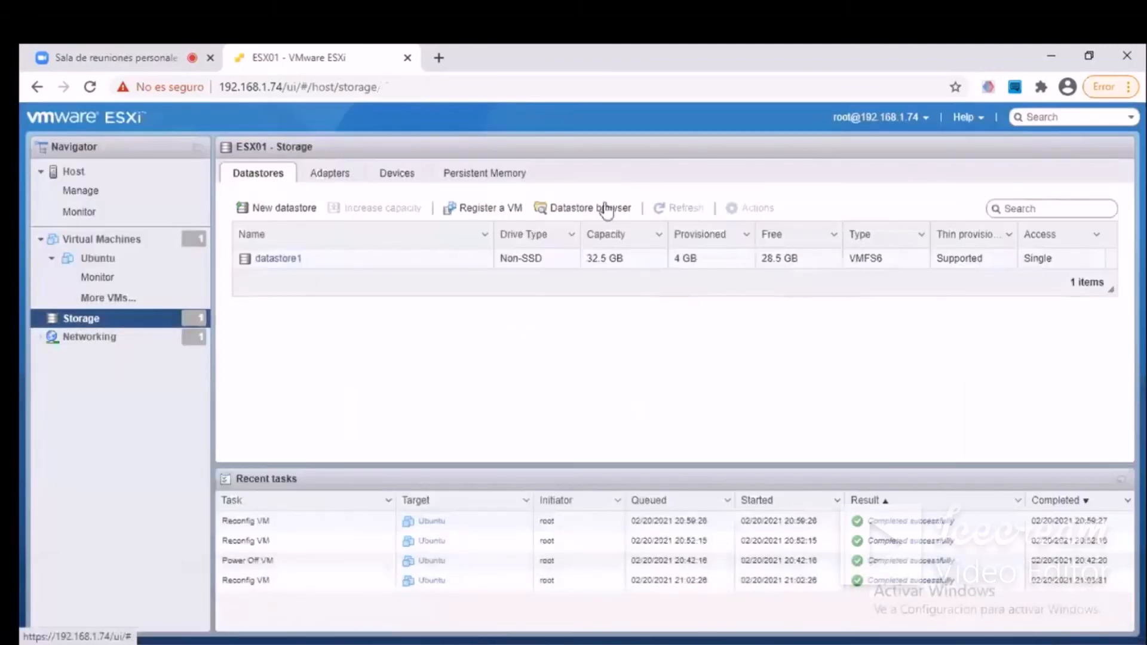
left_click(615, 218)
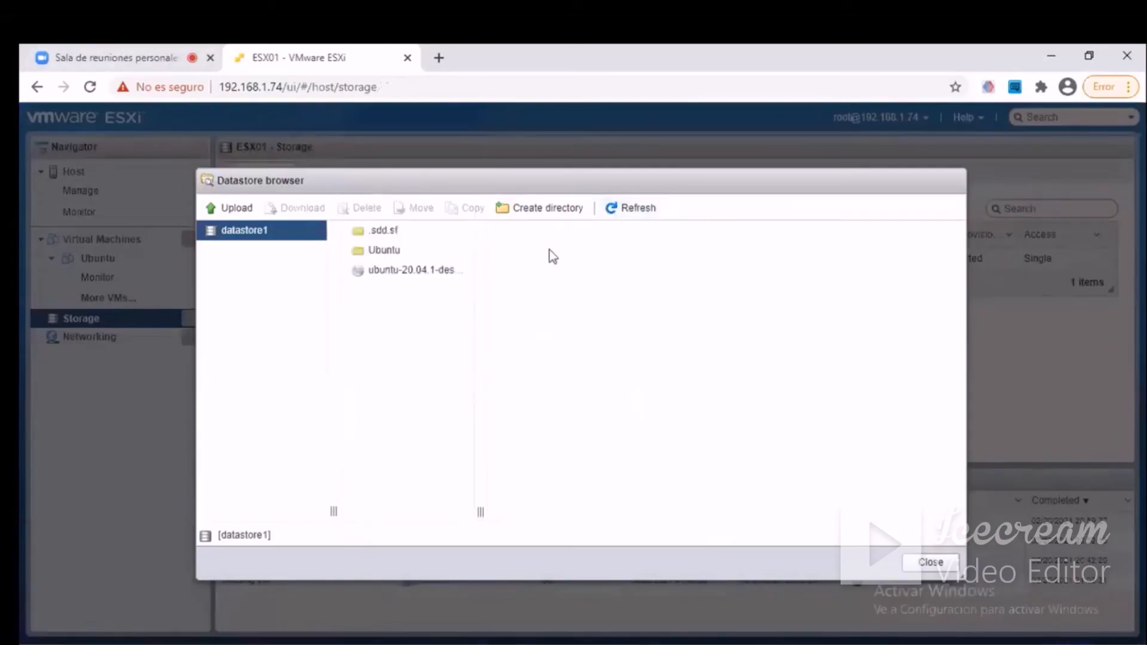
left_click(472, 251)
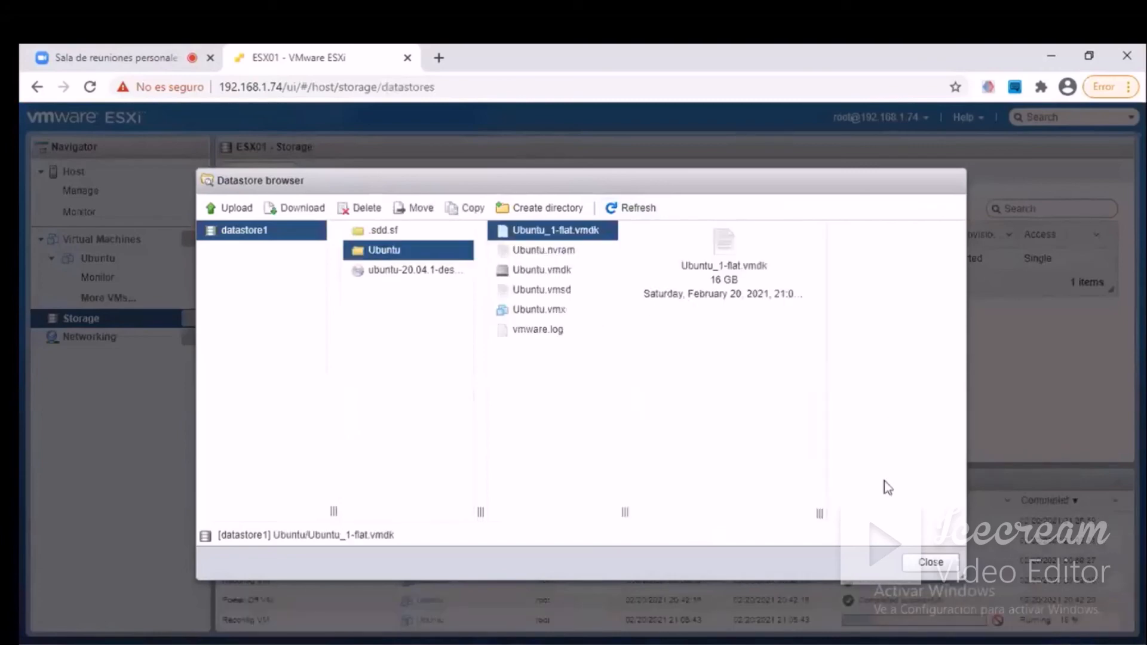
left_click_drag(818, 517, 860, 514)
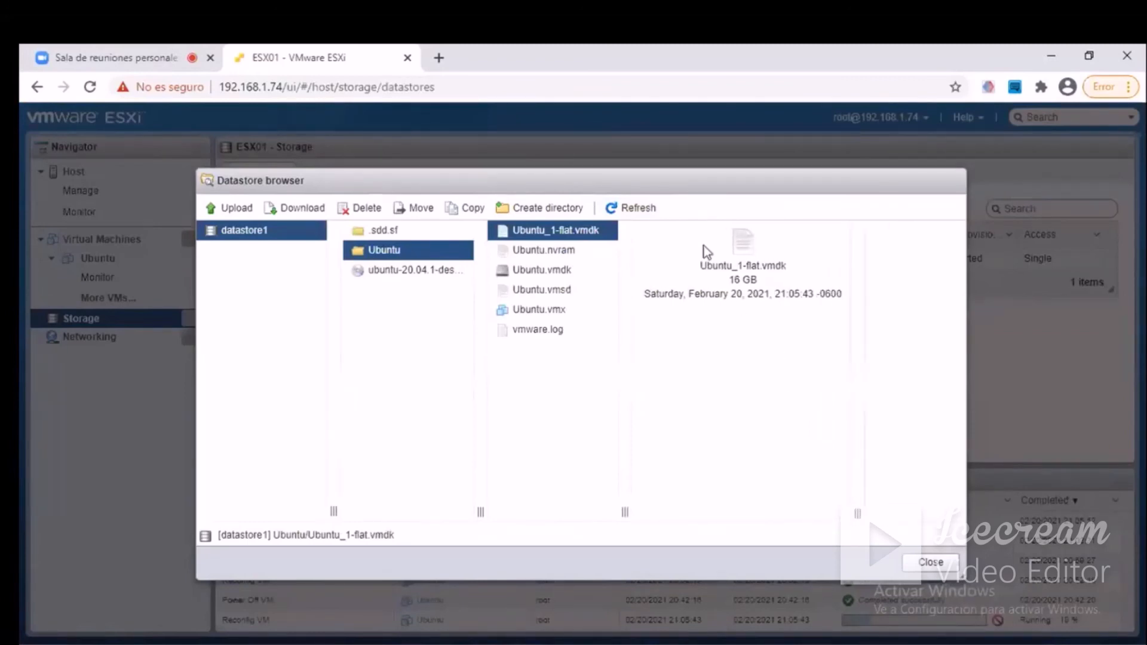
left_click(919, 569)
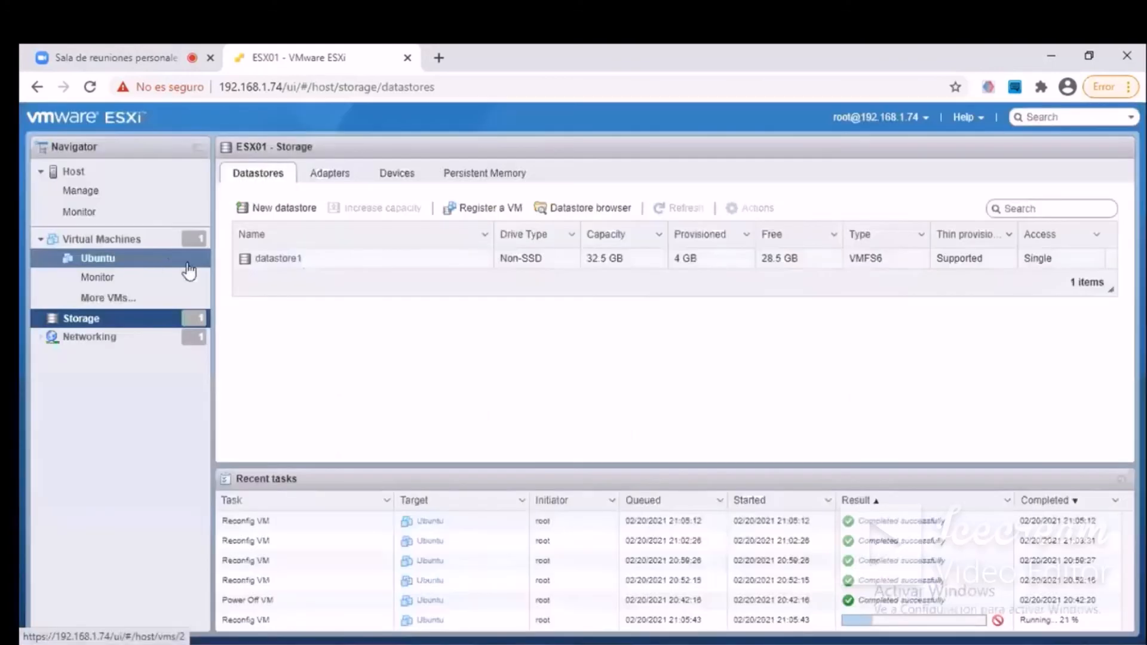
Try to add another hard disk in the Ubuntu virtual machine's settings.
left_click(121, 245)
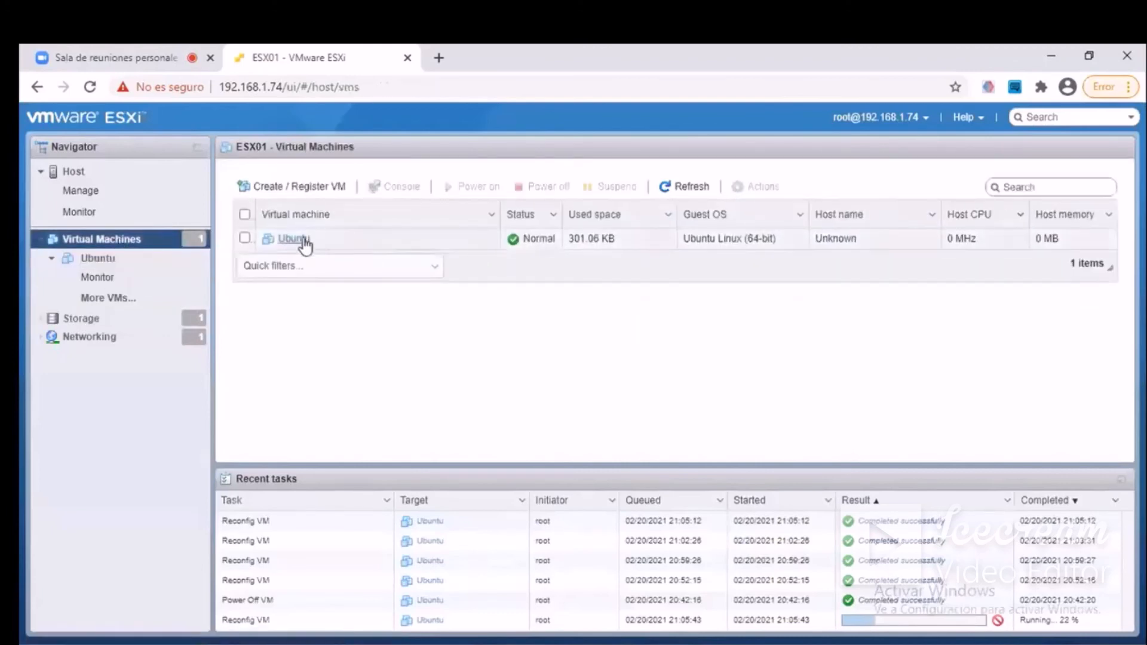
right_click(300, 239)
mouse_move(392, 351)
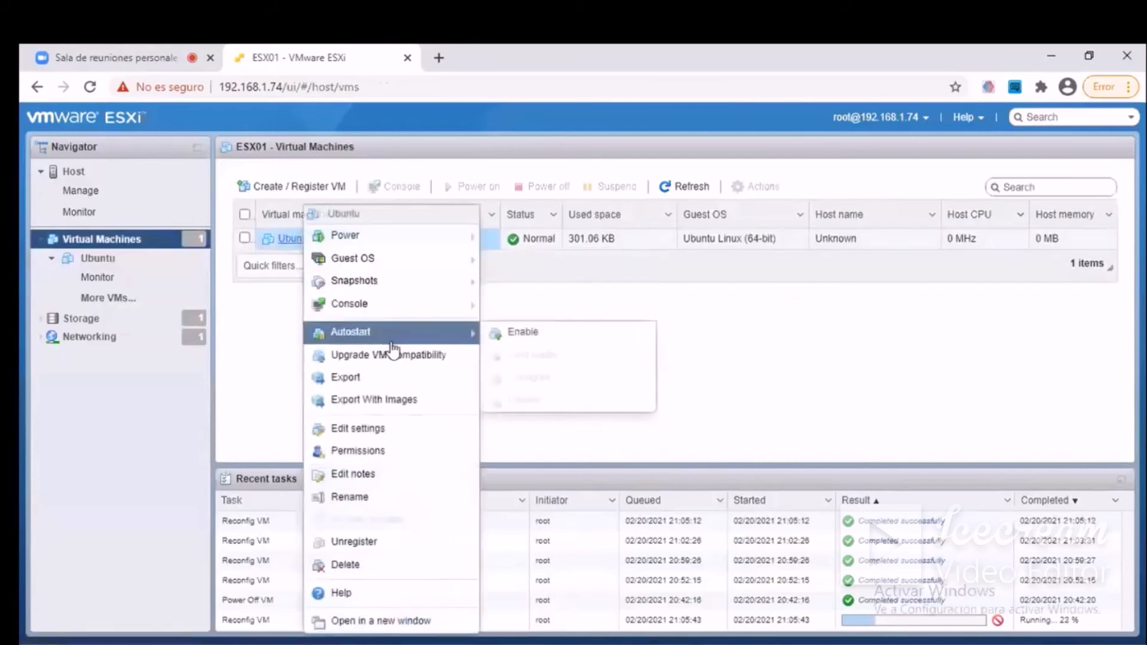
left_click(385, 438)
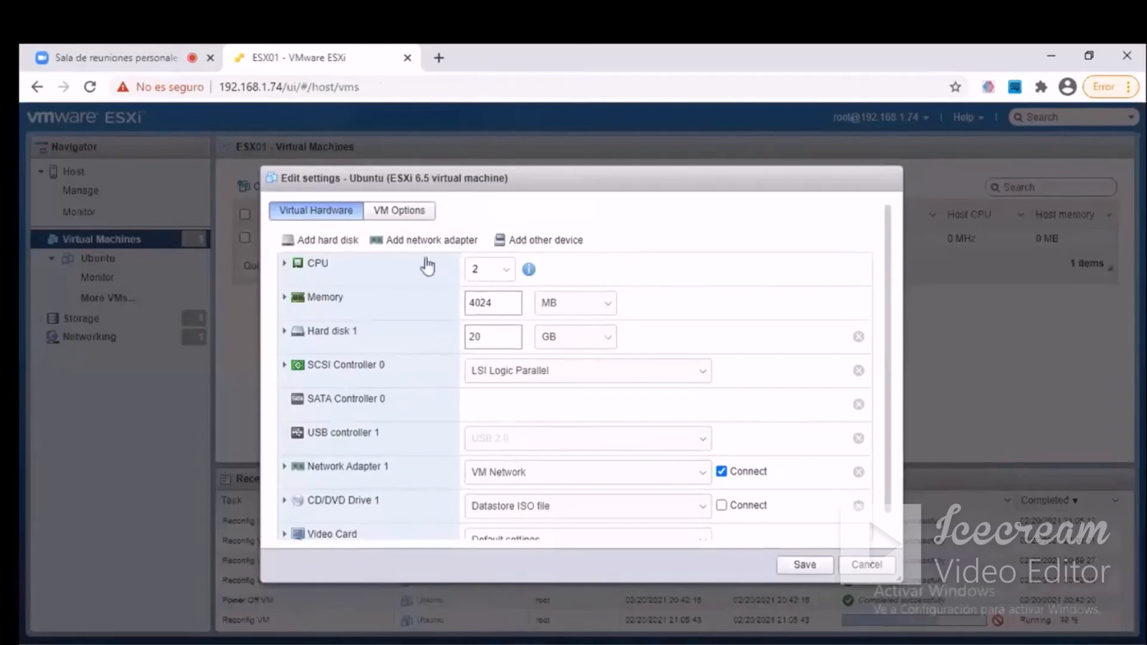
left_click(329, 240)
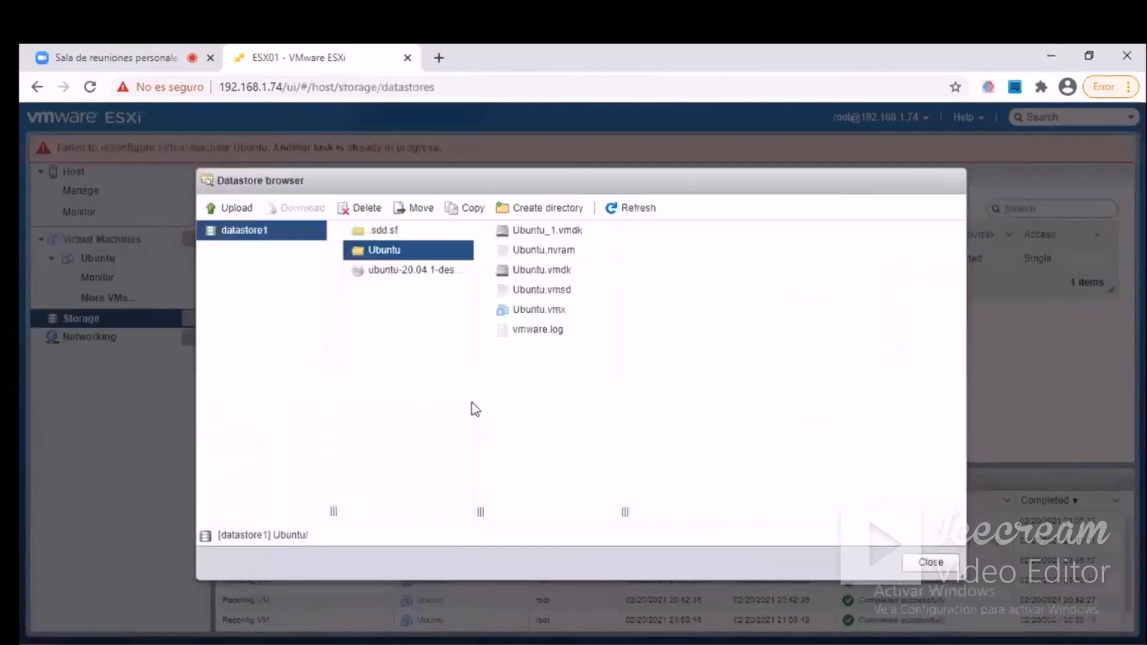
Compare the full details of Ubuntu_1.vmdk and Ubuntu.vmdk, and close the datastore browser and the reconfiguration error message.
left_click(549, 237)
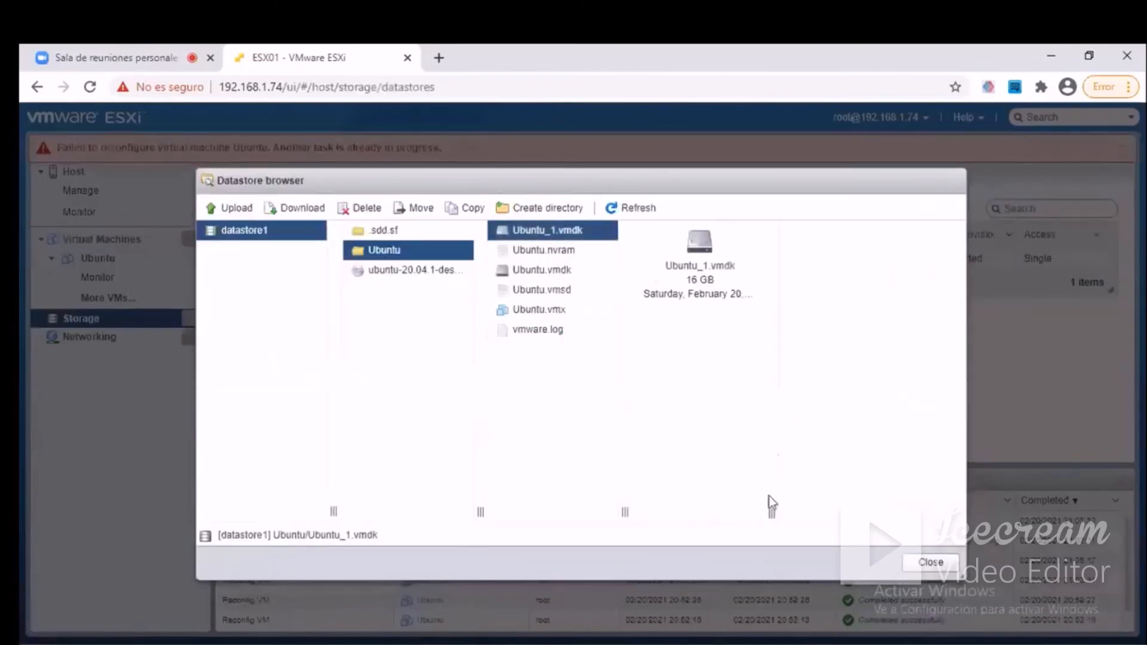
left_click_drag(771, 515, 894, 512)
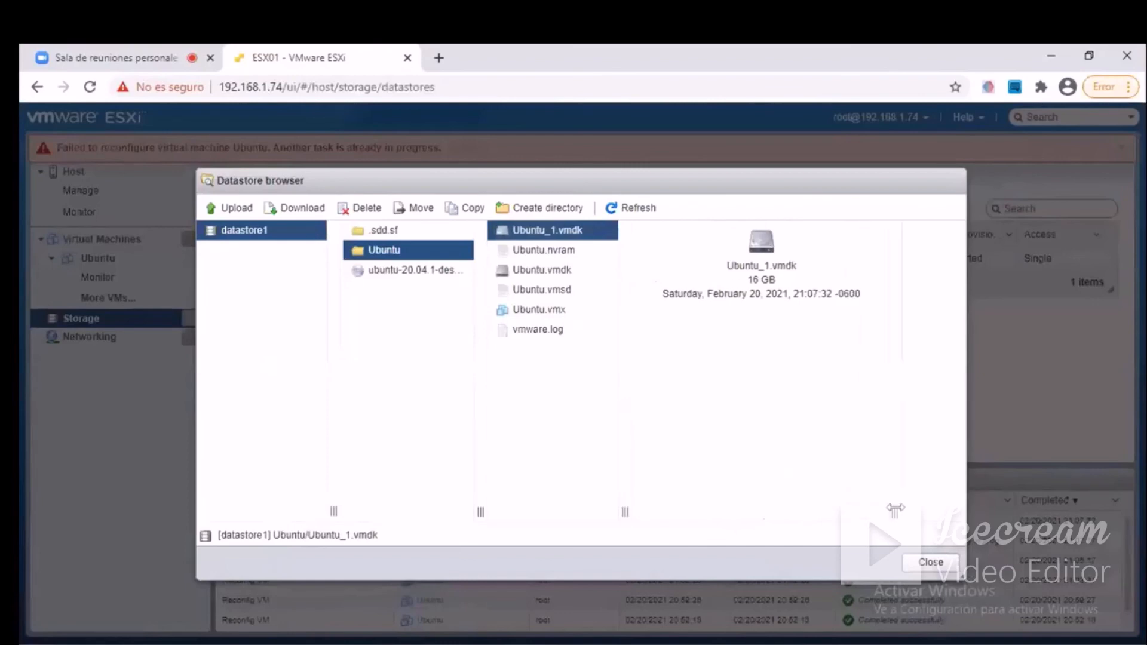
left_click_drag(863, 296, 654, 268)
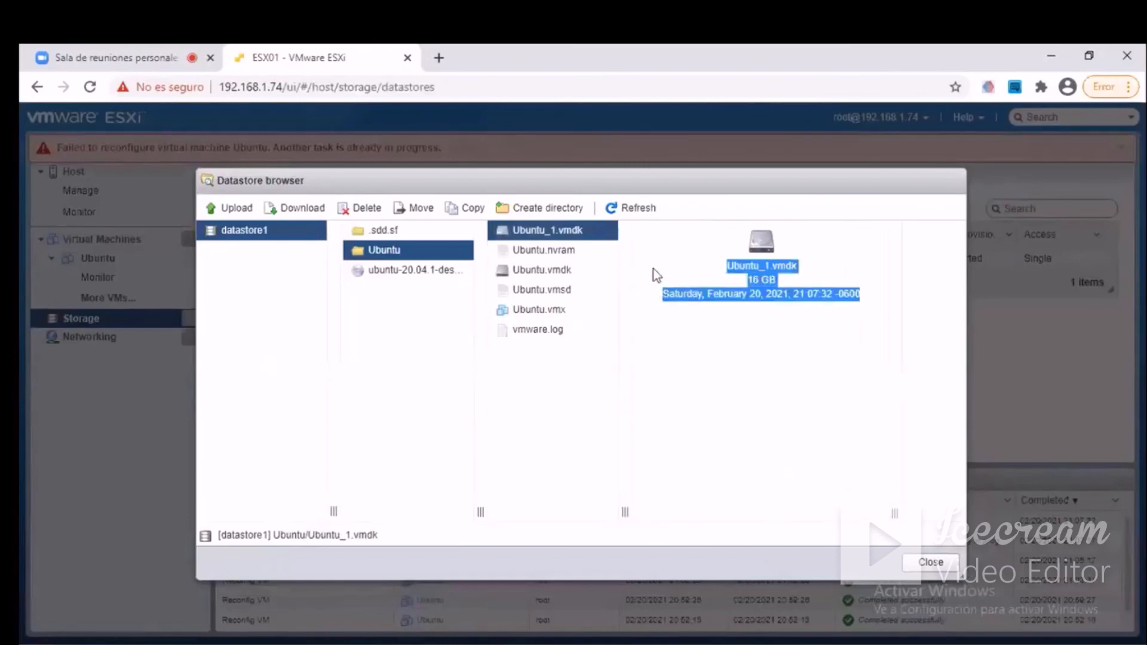
left_click(511, 269)
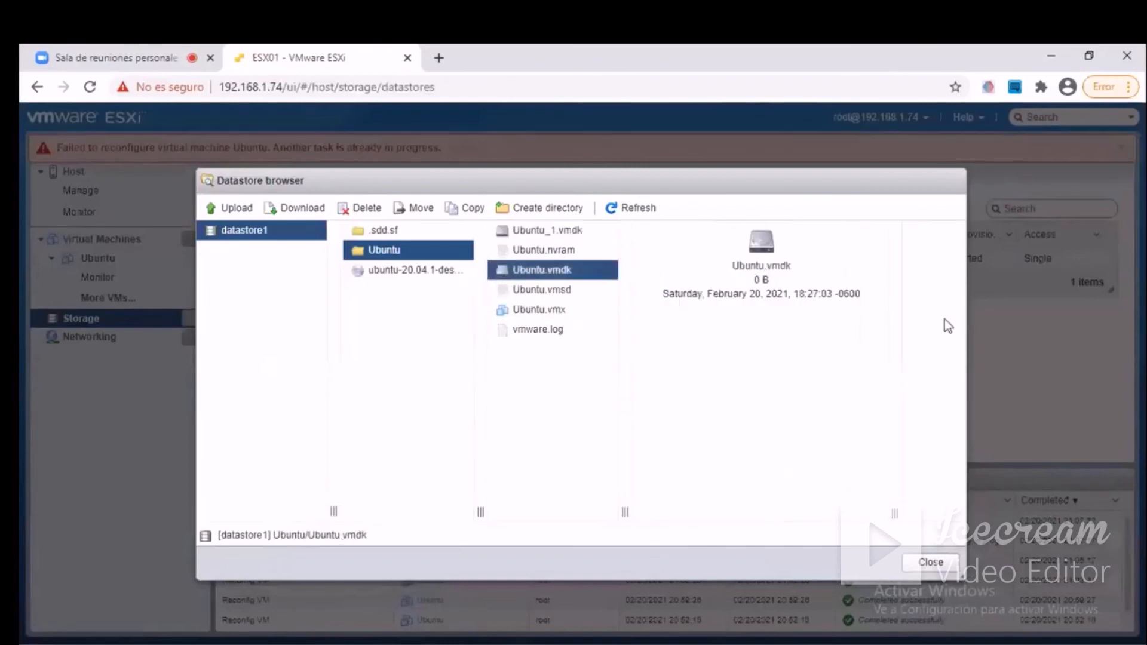
left_click_drag(865, 300, 680, 259)
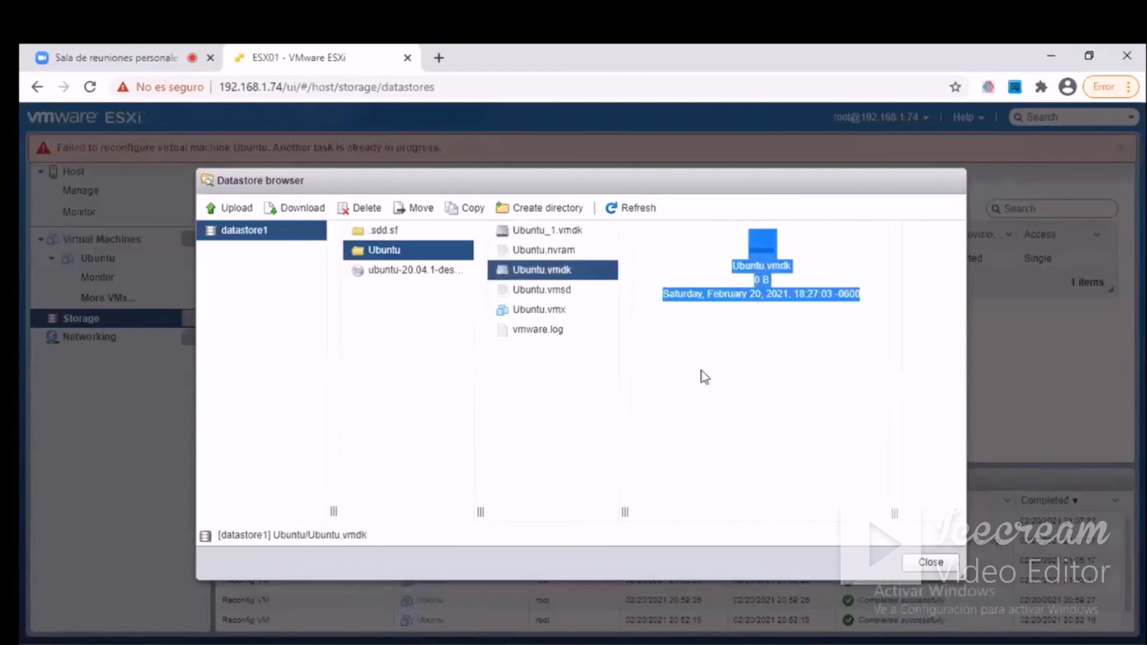
left_click(732, 395)
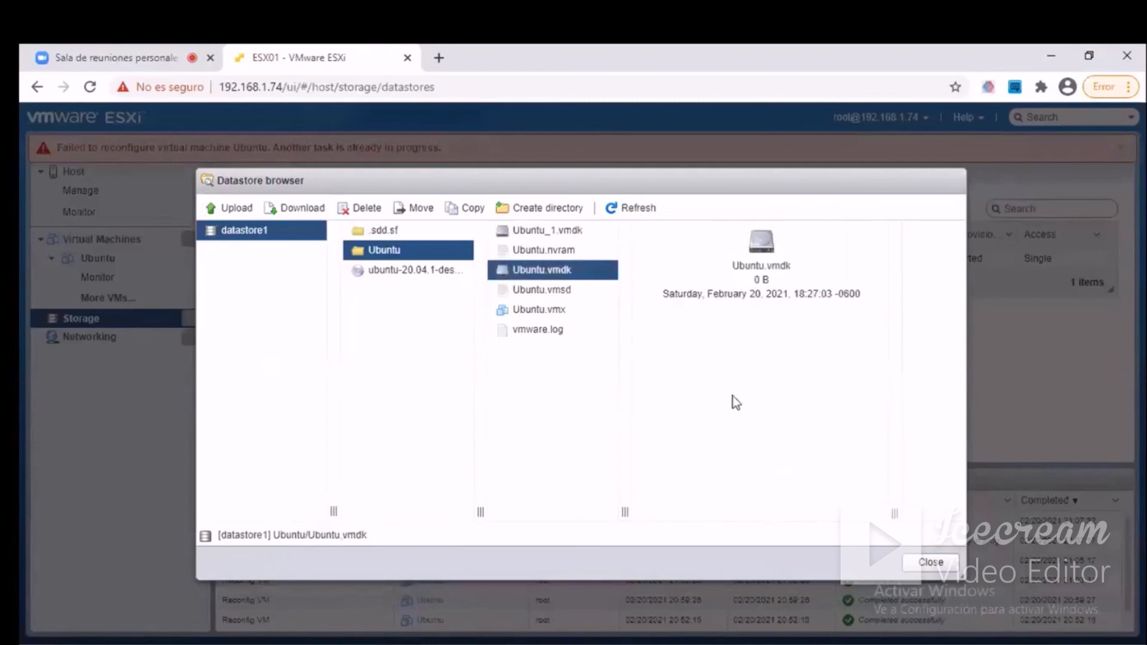
left_click(949, 565)
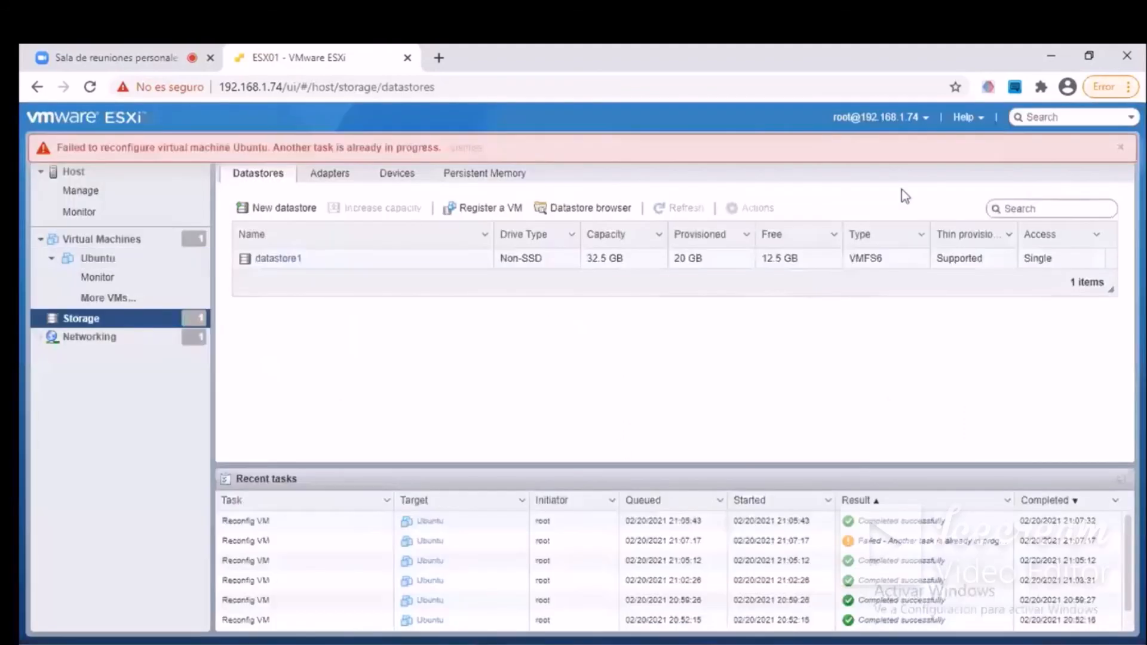
left_click(1119, 147)
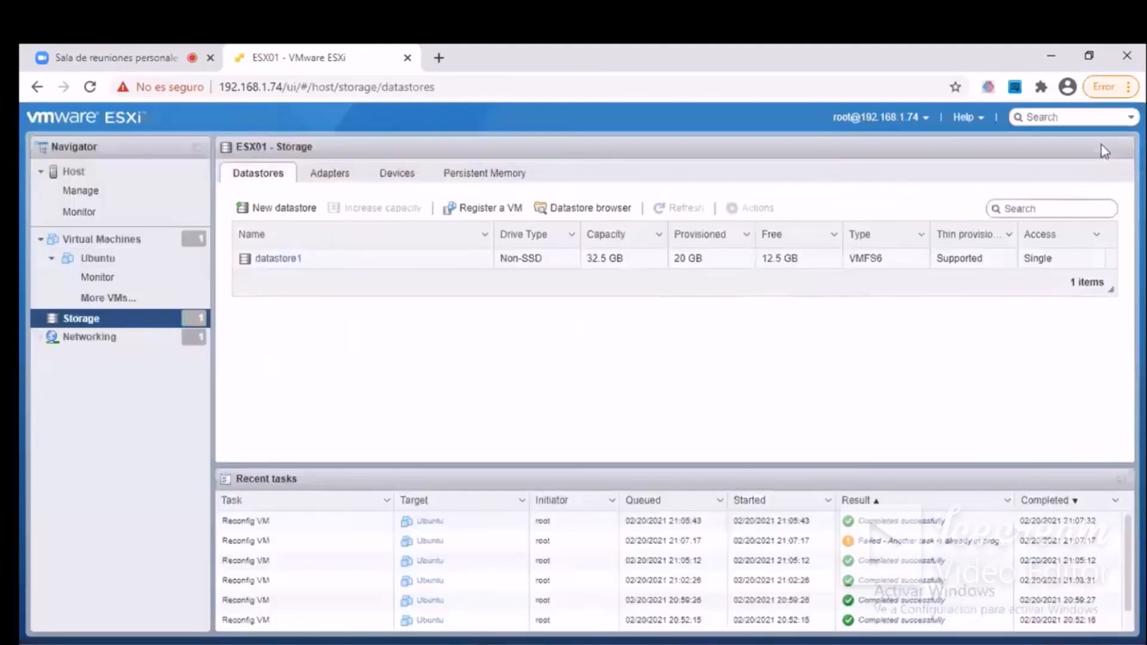
Remove Hard disk 2 from the Ubuntu virtual machine's settings and save the change.
left_click(98, 262)
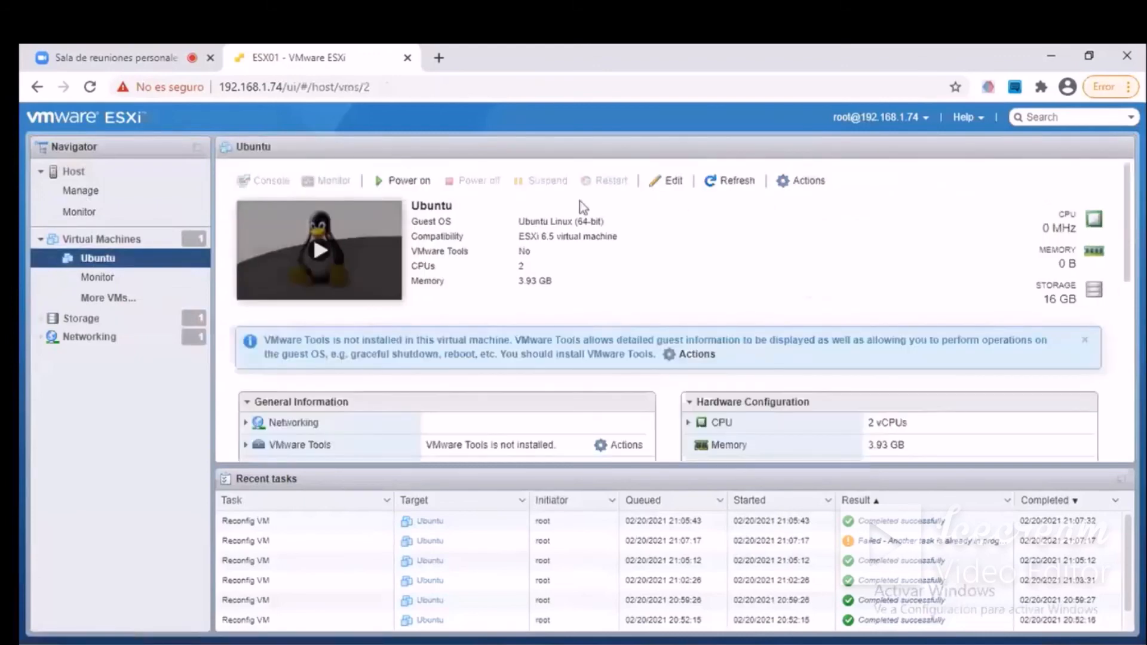
right_click(388, 256)
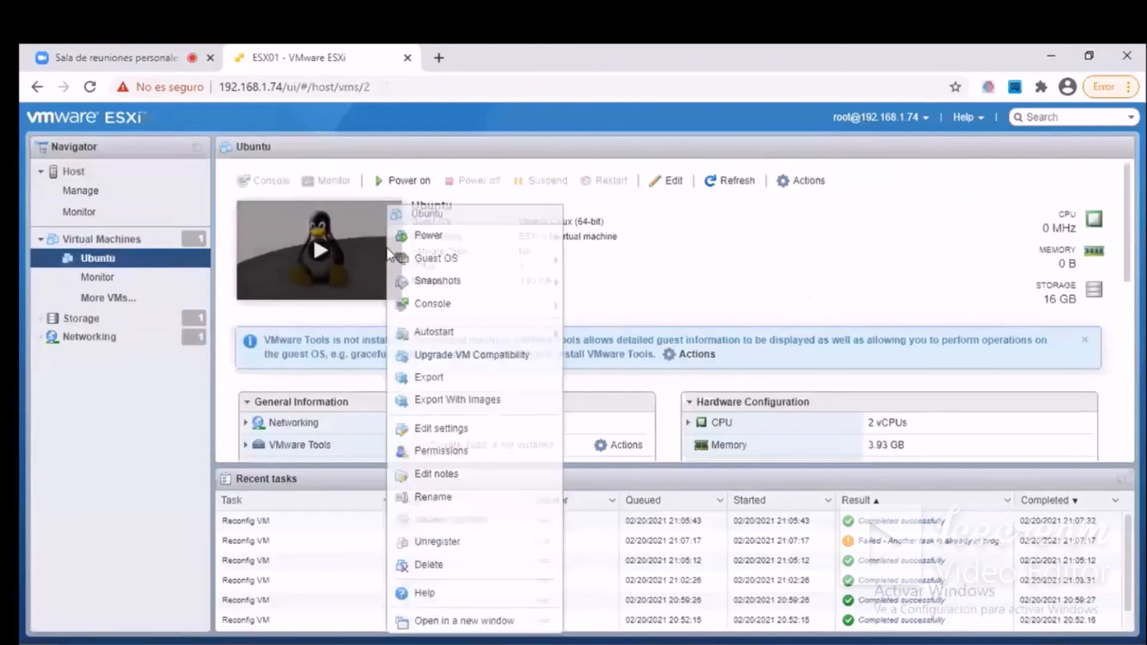
left_click(488, 430)
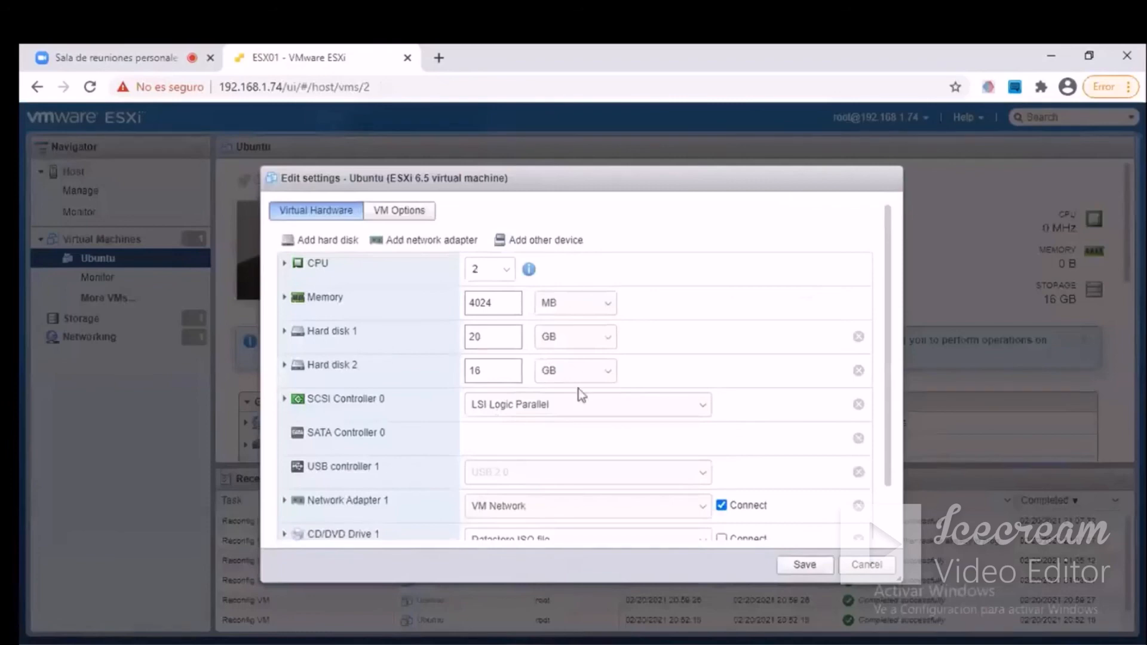
left_click_drag(381, 371, 267, 360)
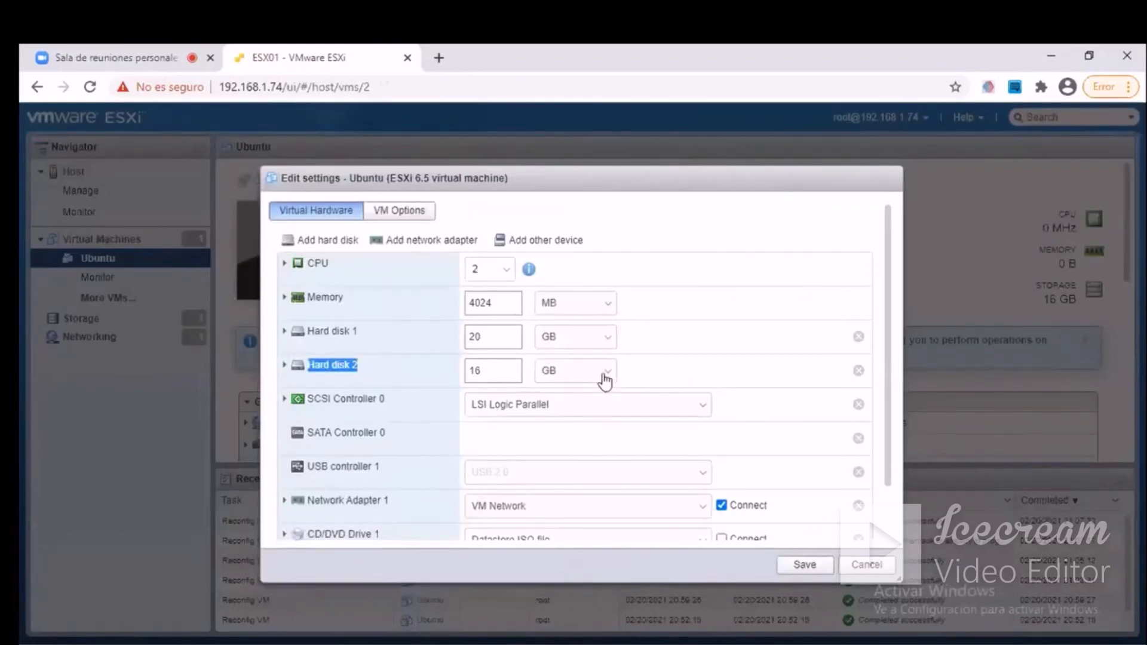
left_click(859, 372)
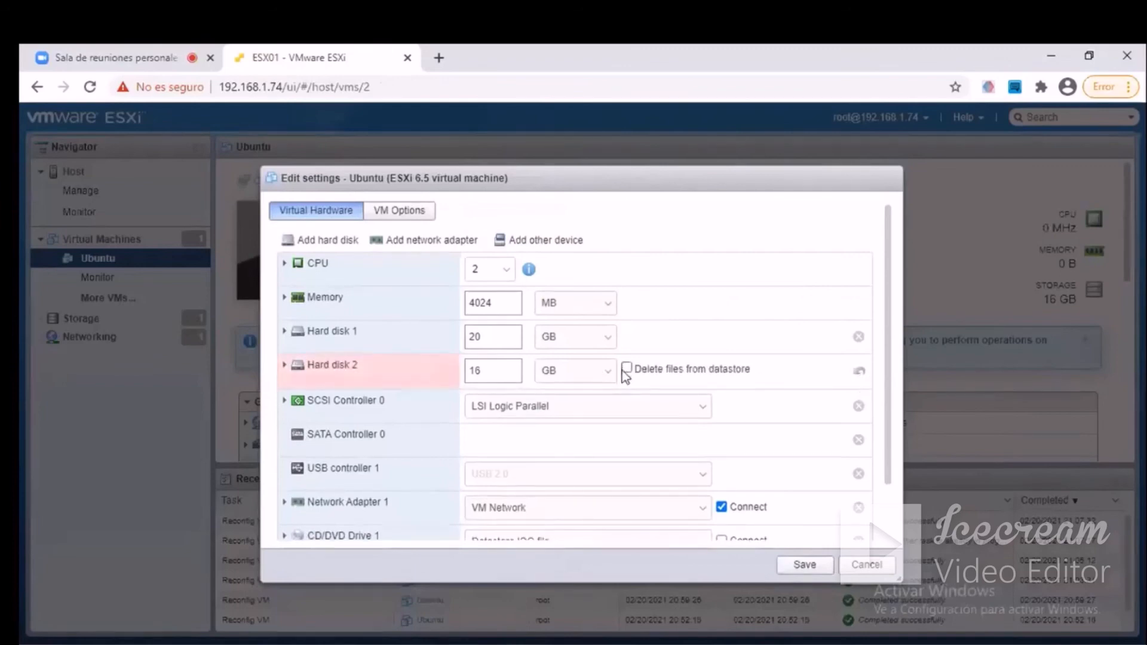
left_click(806, 565)
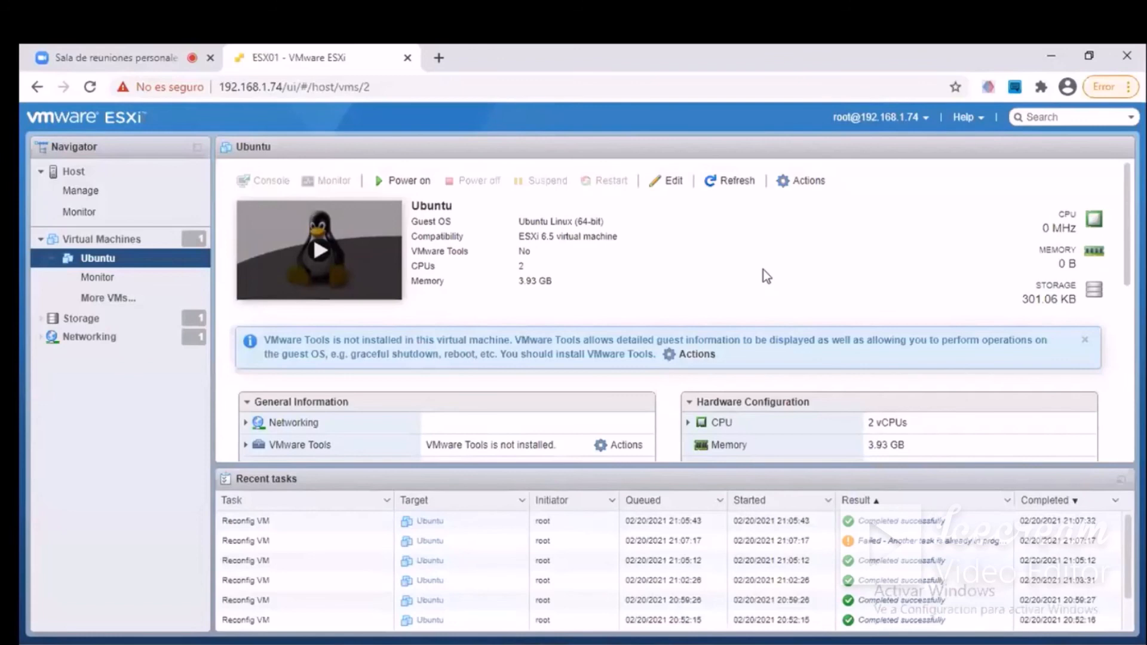
Examine the Ubuntu virtual machine's hardware configuration, storage and resource consumption on its summary page.
scroll(1001, 242, "down", 2)
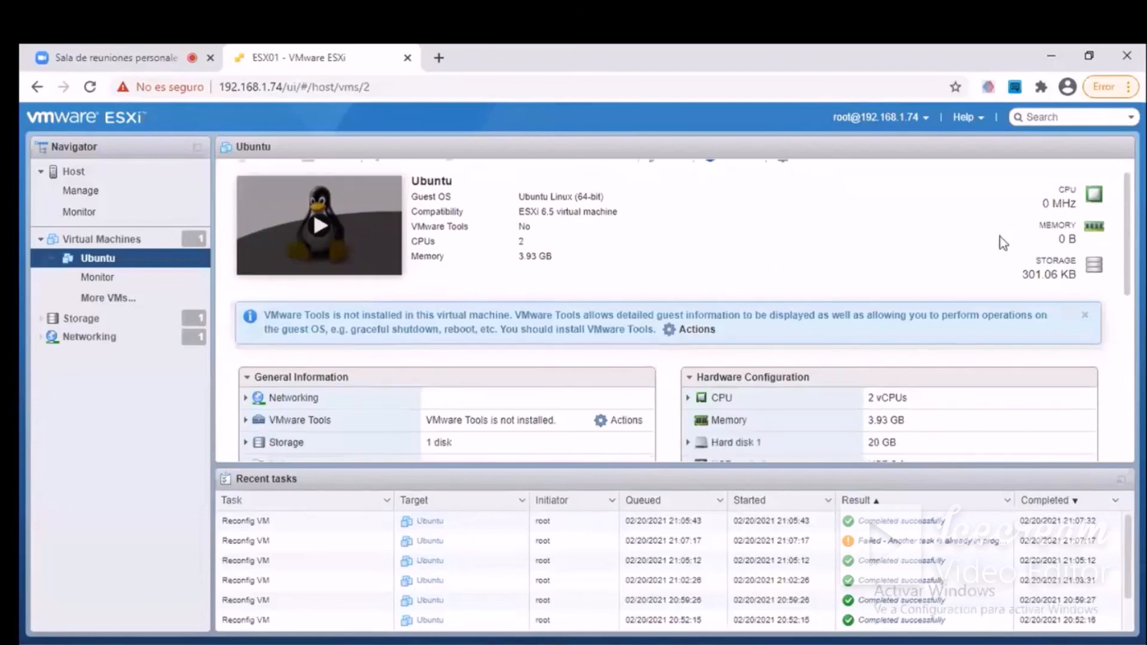
scroll(1000, 242, "down", 2)
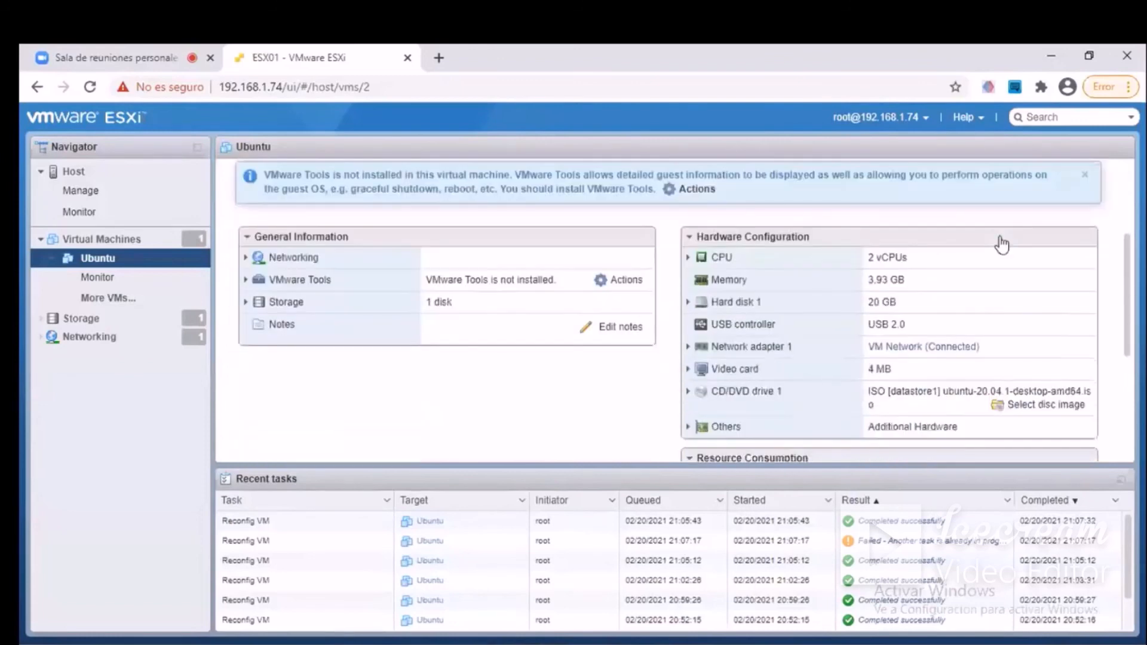
scroll(1001, 245, "down", 2)
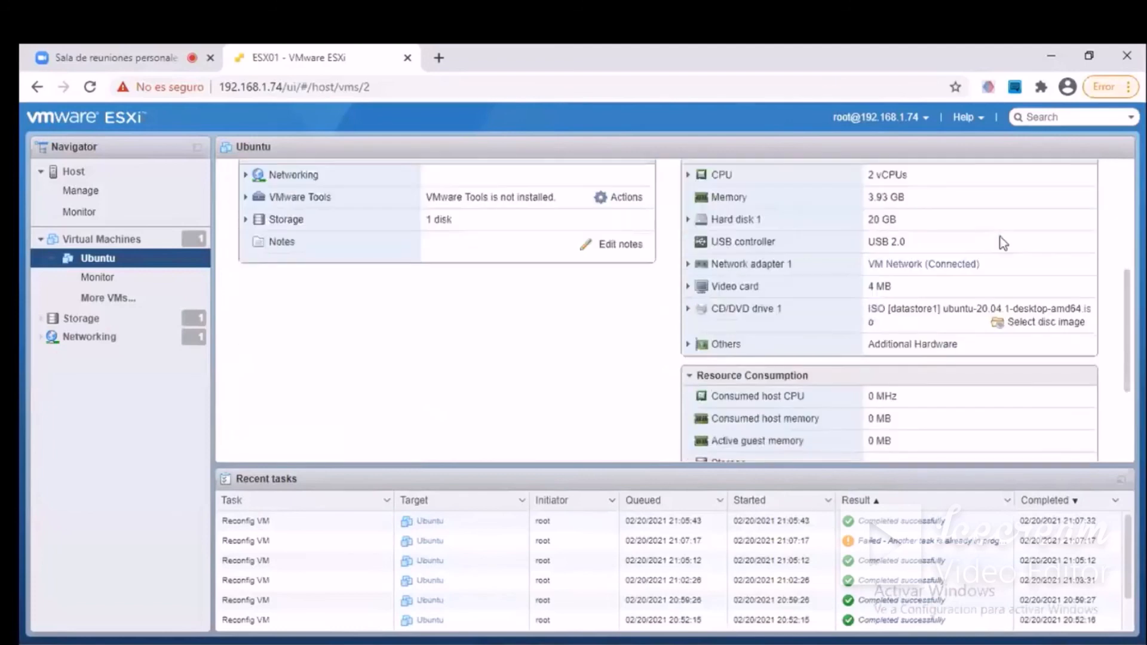
scroll(1001, 243, "down", 2)
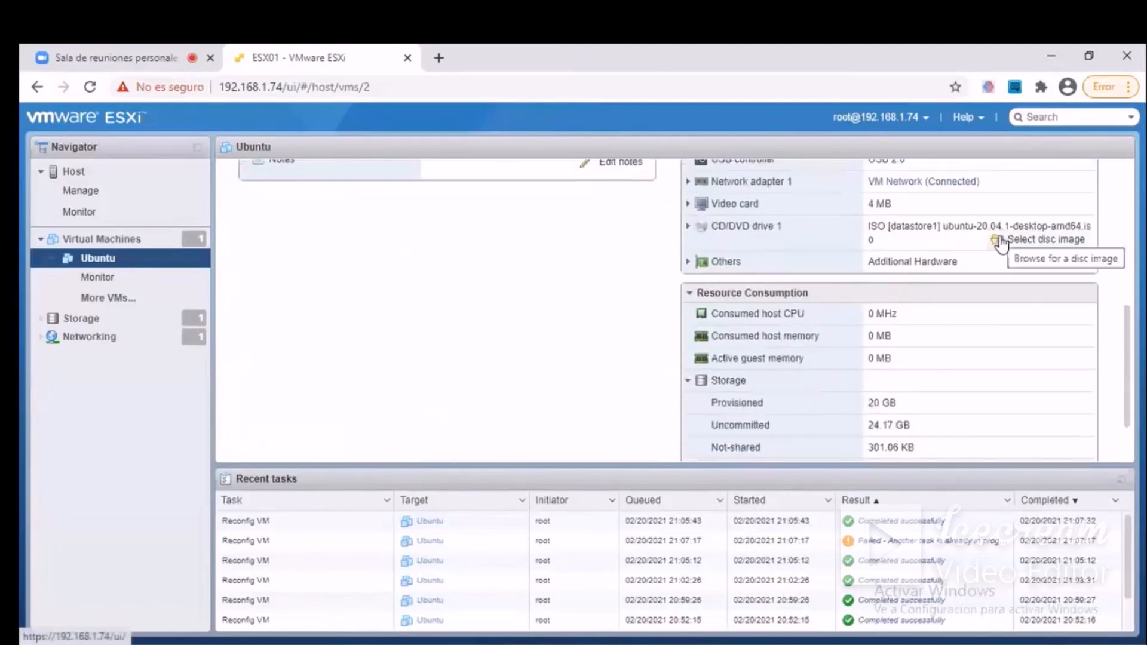
scroll(1001, 243, "down", 2)
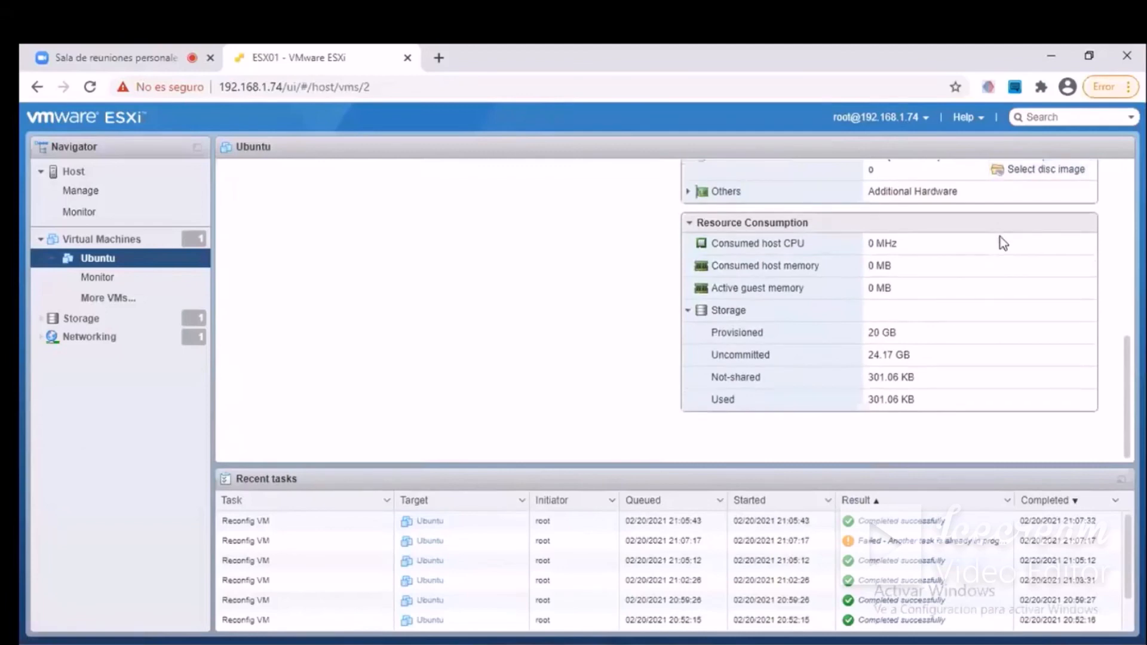
scroll(1003, 244, "up", 6)
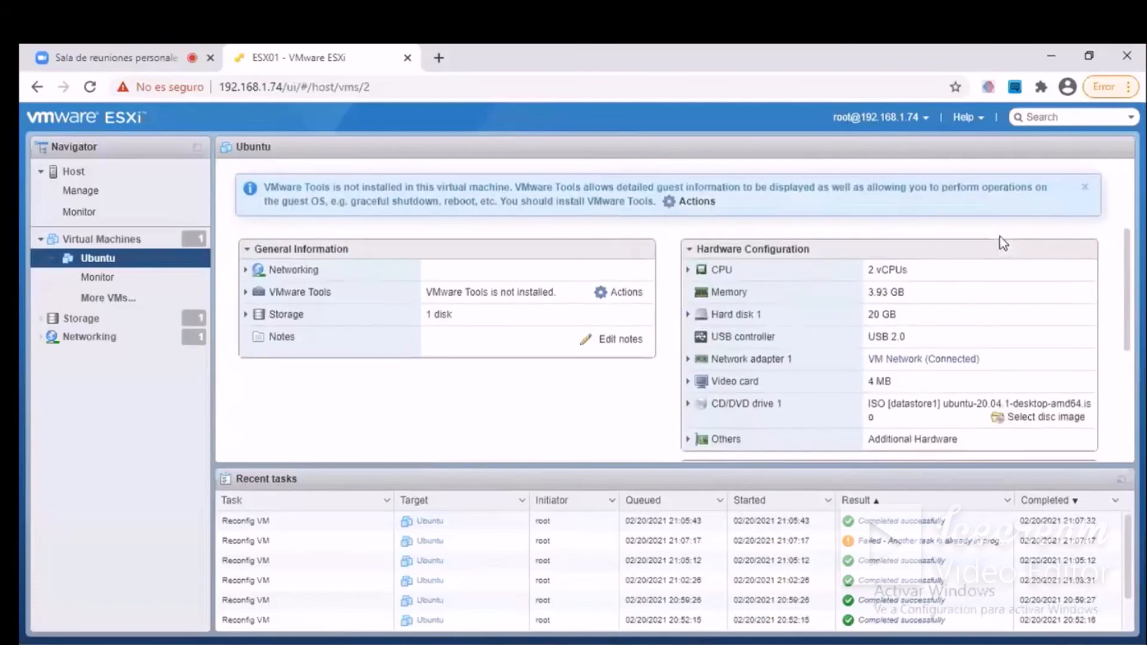
scroll(1003, 243, "up", 4)
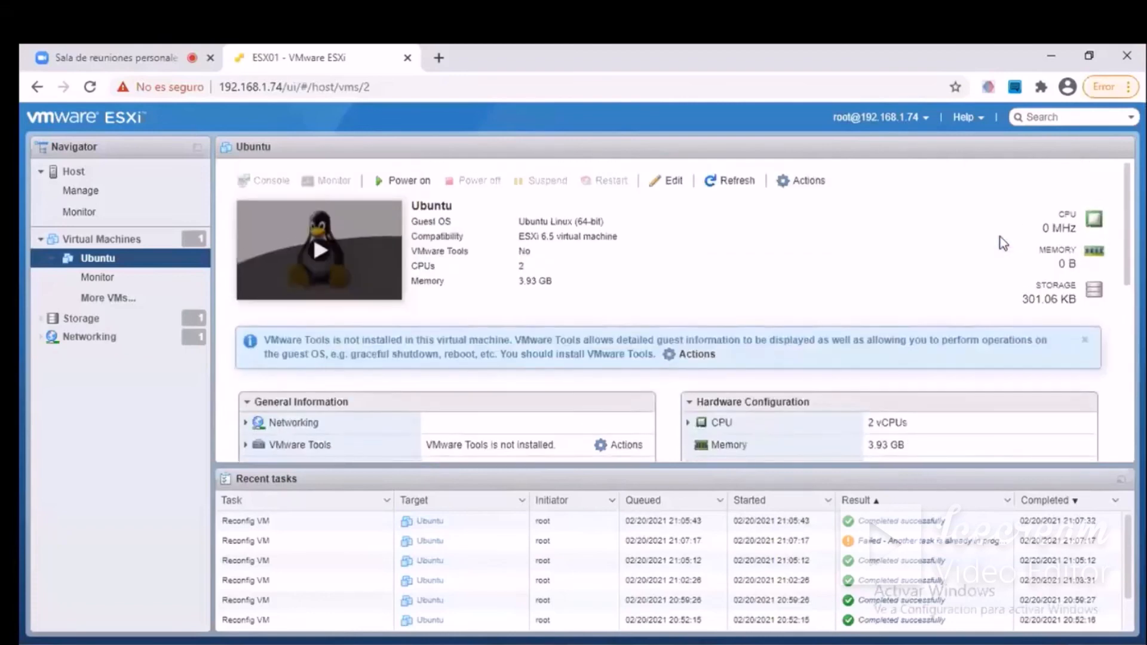